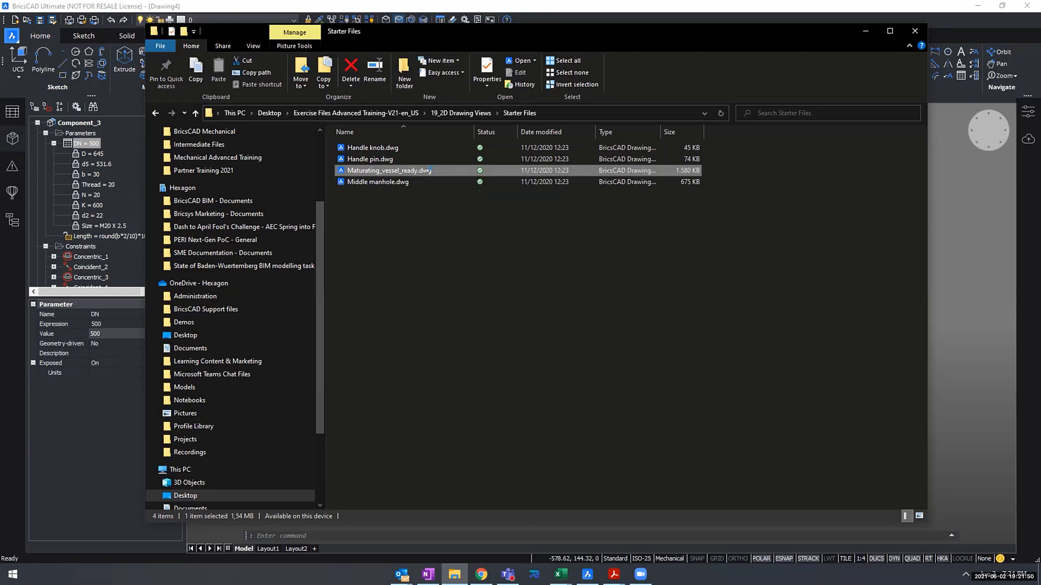
- Open Maturating_vessel_ready.dwg and look over the vessel model and its component structure
{"action": "double_click", "coordinate": [427, 170]}
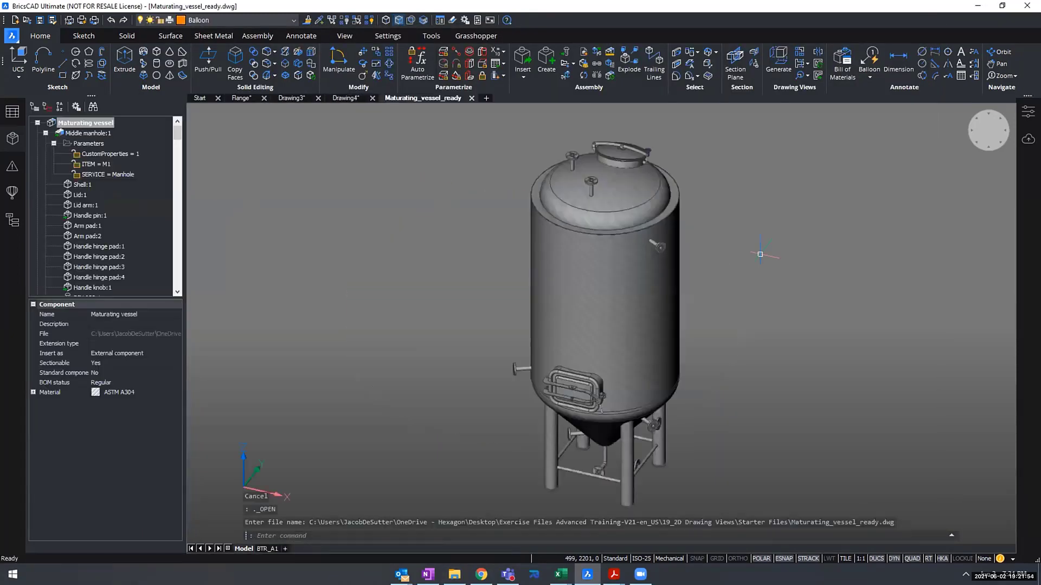
{"action": "middle_click_drag", "start_coordinate": [776, 248], "coordinate": [664, 239]}
{"action": "scroll", "coordinate": [168, 246], "scroll_direction": "down", "scroll_amount": 15}
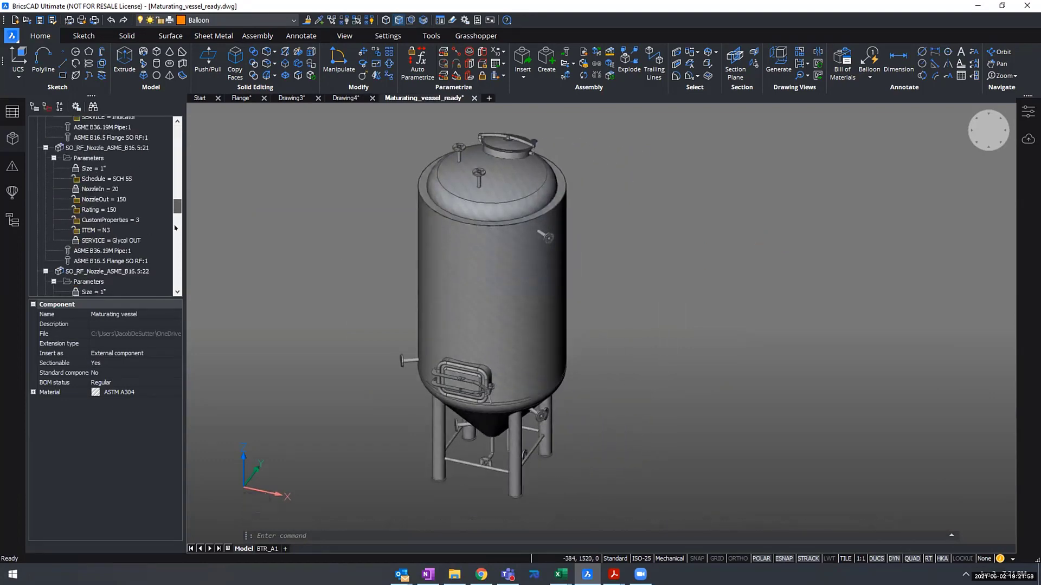
{"action": "left_click_drag", "start_coordinate": [168, 245], "coordinate": [173, 126]}
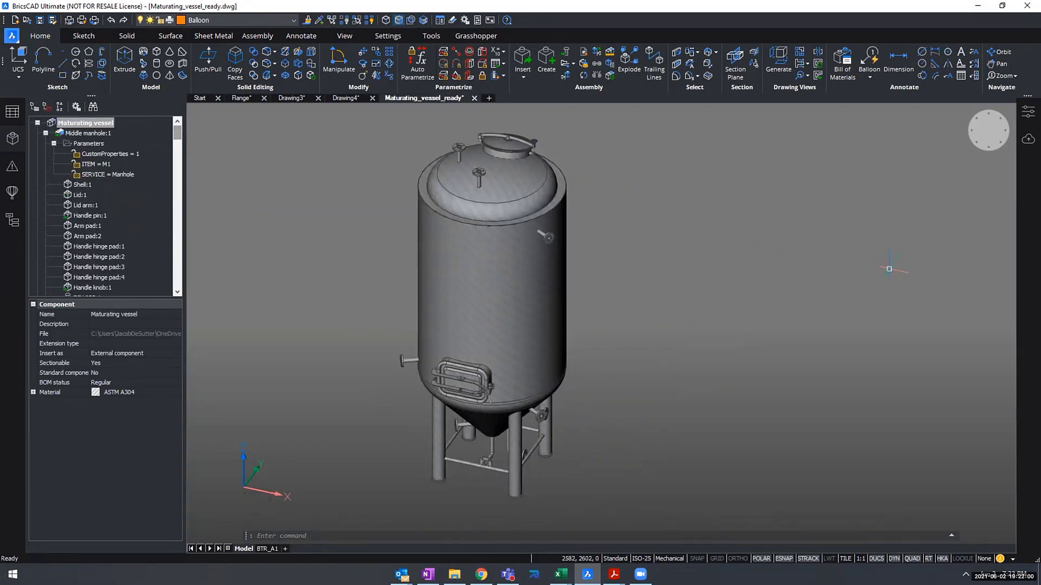
{"action": "middle_click_drag", "start_coordinate": [888, 268], "coordinate": [643, 186], "text": "shift"}
{"action": "middle_click_drag", "start_coordinate": [460, 263], "coordinate": [643, 277], "text": "shift"}
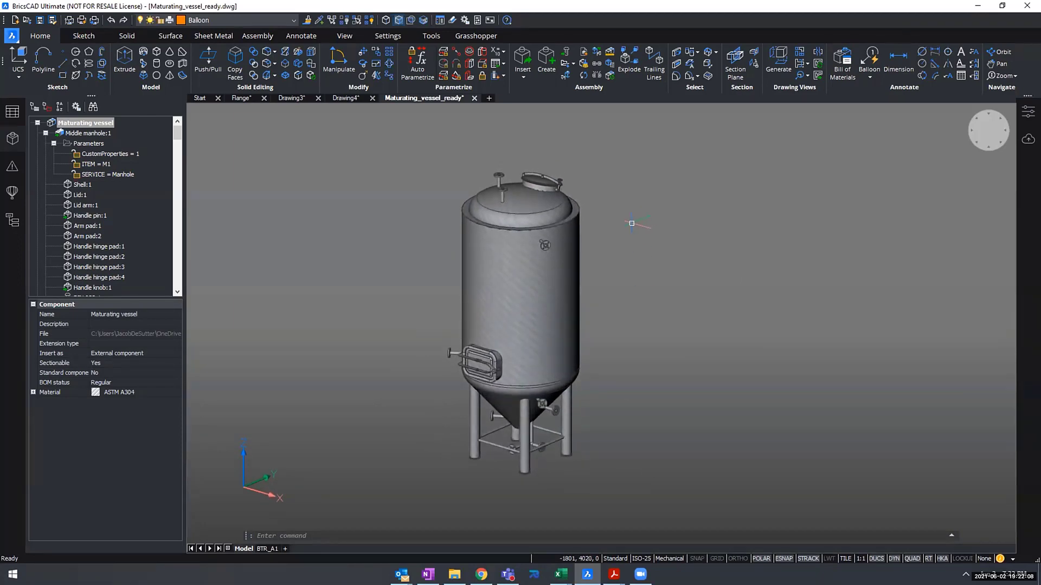
- Generate a base view of the entire model in layout BTR_A1, placing the front view outside the sheet beyond its left border
{"action": "left_click", "coordinate": [304, 35]}
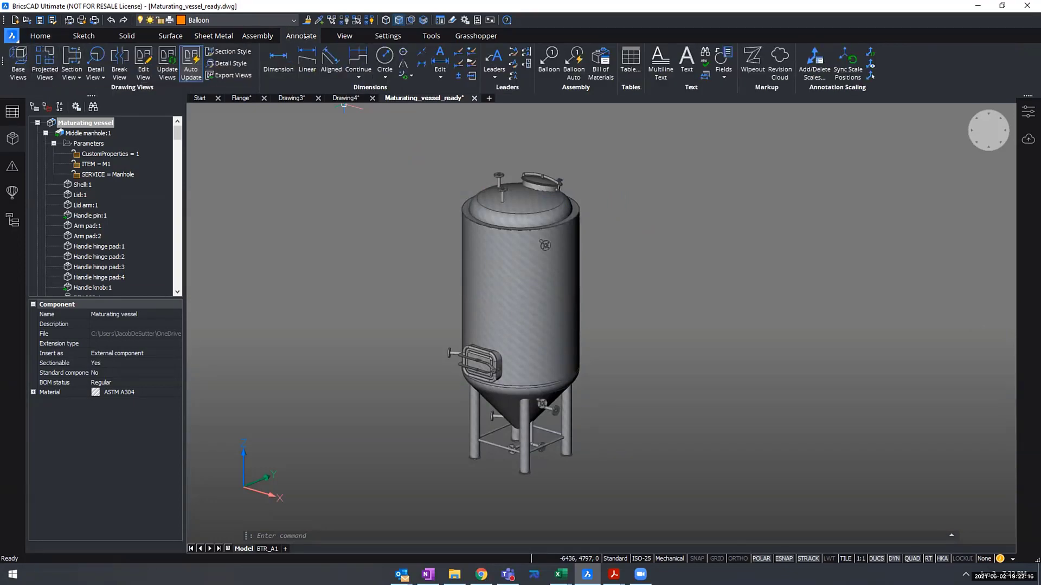
{"action": "left_click", "coordinate": [18, 58]}
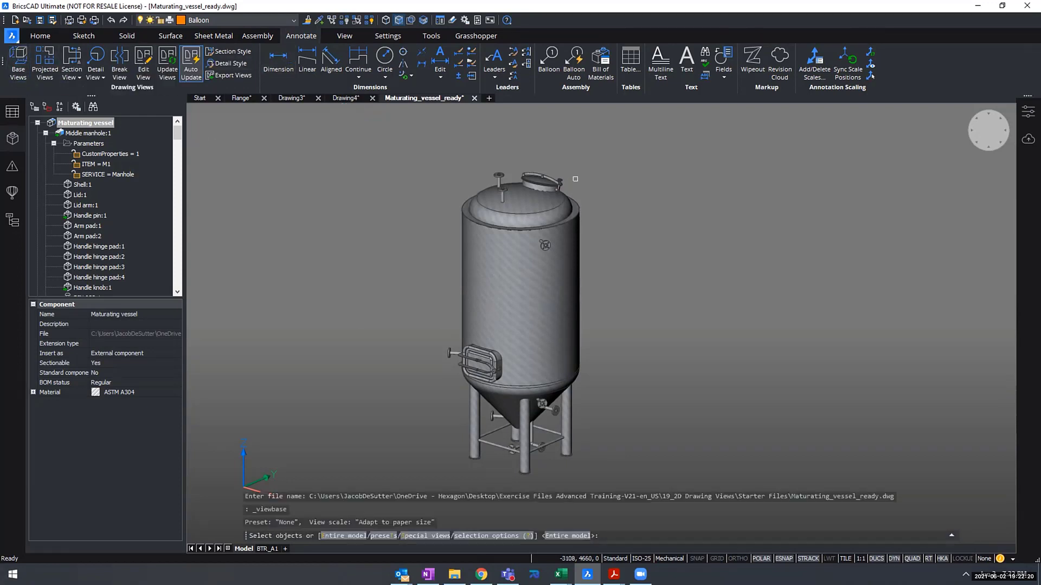
{"action": "left_click", "coordinate": [334, 536]}
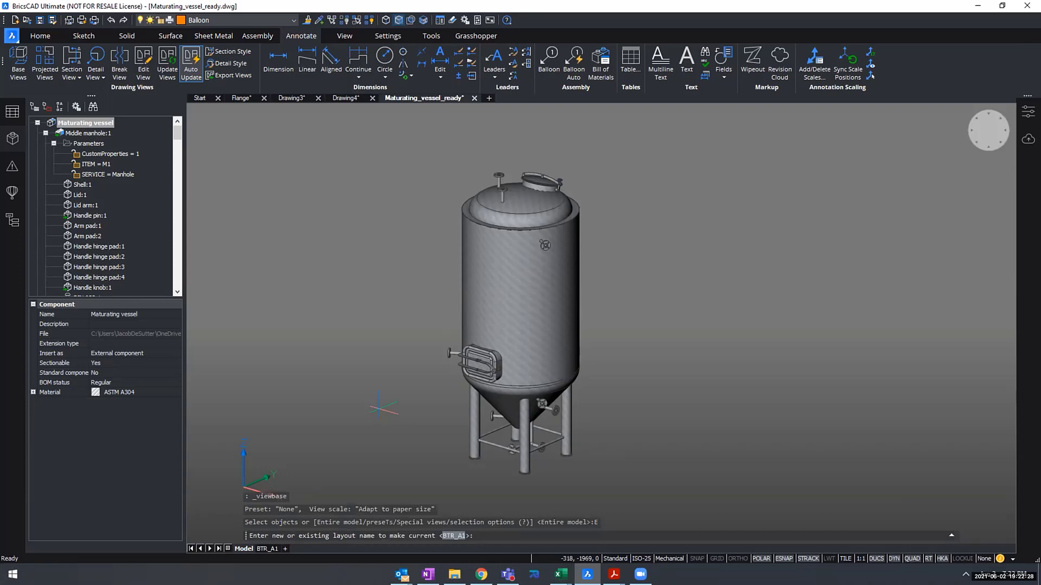
{"action": "key", "text": "Return"}
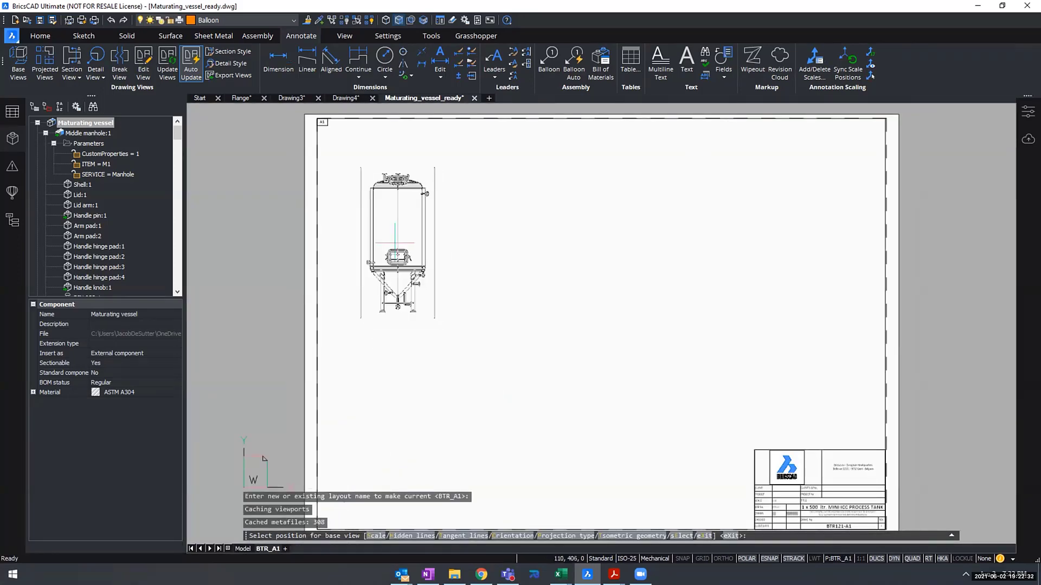
{"action": "scroll", "coordinate": [458, 263], "scroll_direction": "down", "scroll_amount": 2}
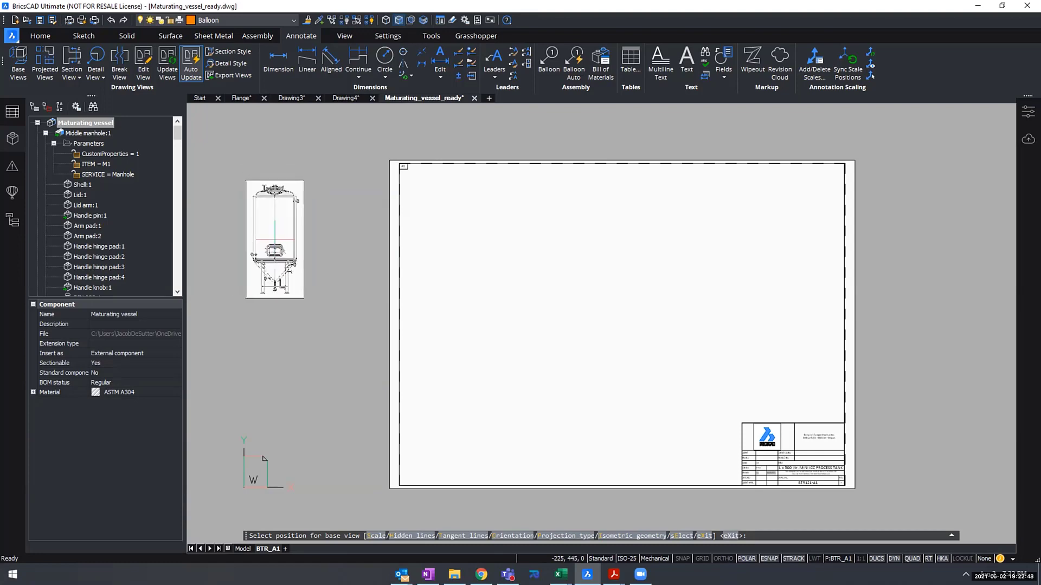
{"action": "left_click", "coordinate": [275, 239]}
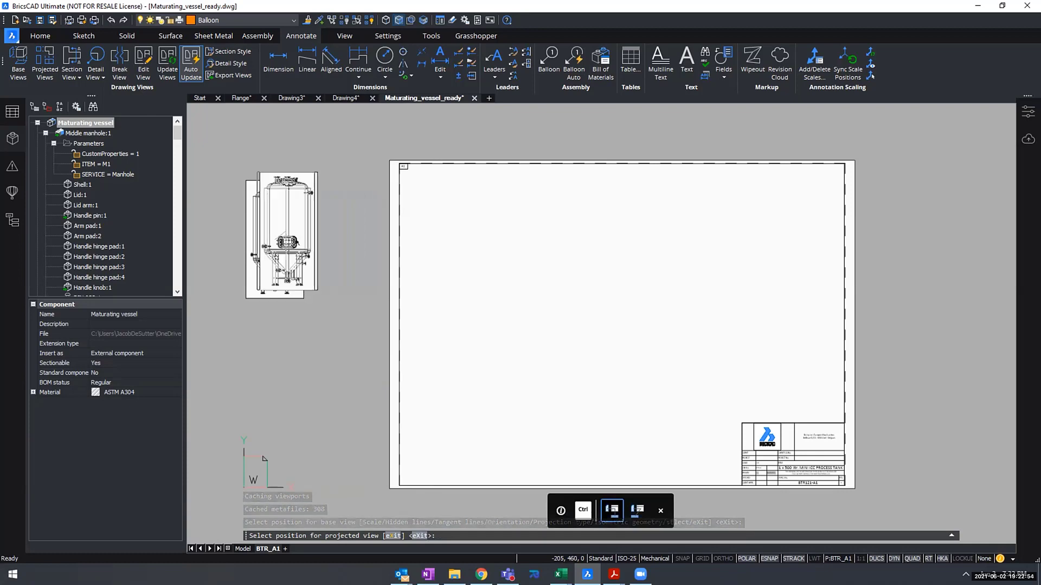
- Place a projected side view to the right of the base view, still outside the sheet, and finish the view generation
{"action": "middle_click_drag", "start_coordinate": [337, 252], "coordinate": [428, 264]}
{"action": "scroll", "coordinate": [429, 264], "scroll_direction": "up", "scroll_amount": 1}
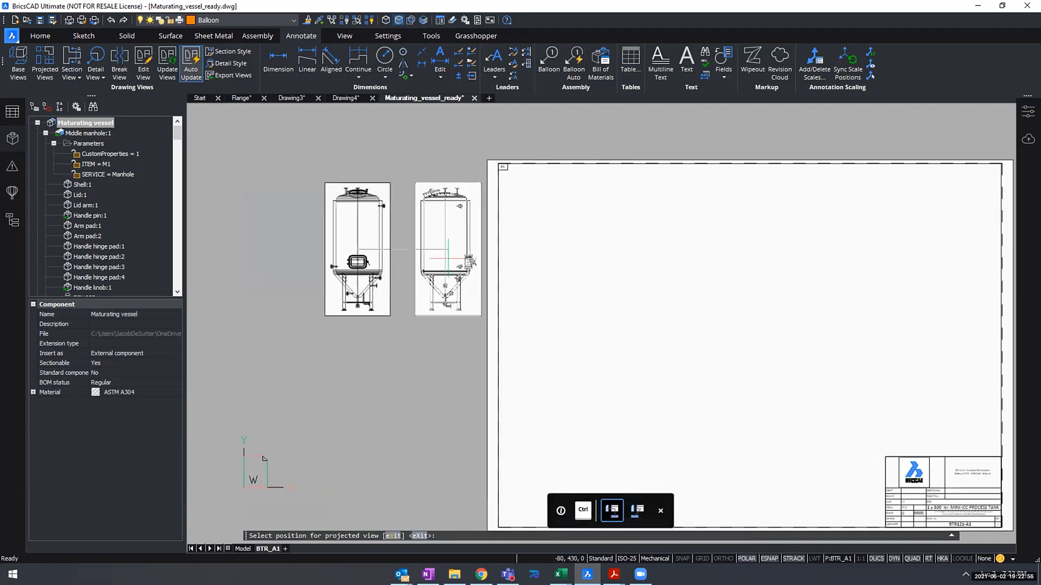
{"action": "scroll", "coordinate": [463, 440], "scroll_direction": "down", "scroll_amount": 1}
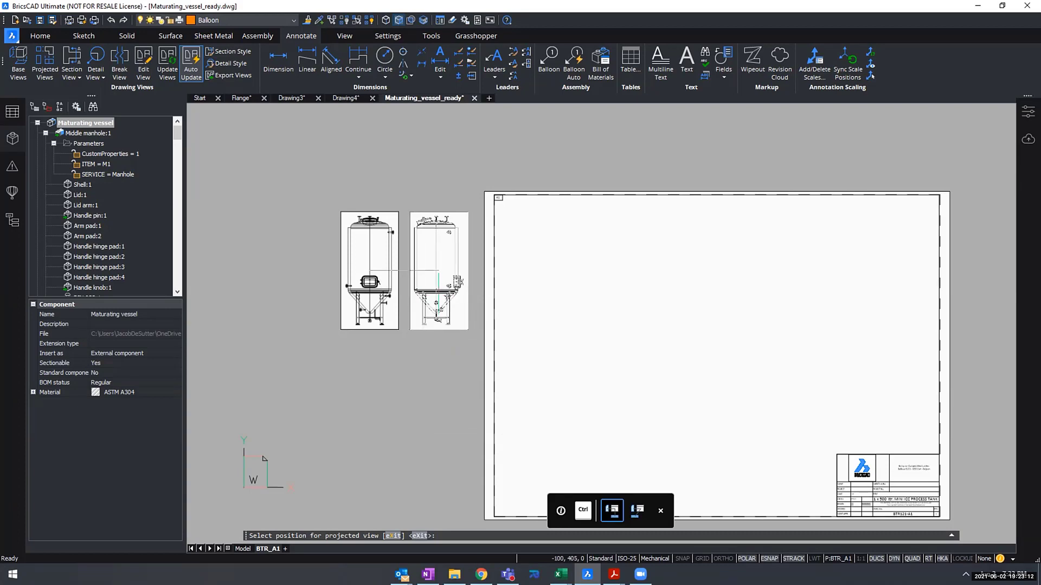
{"action": "left_click", "coordinate": [442, 271]}
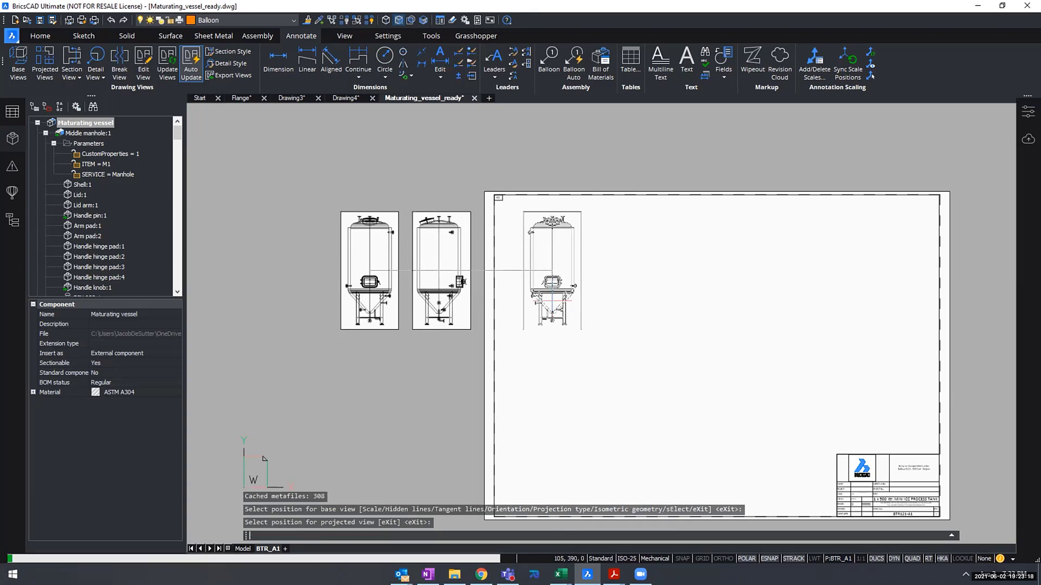
{"action": "key", "text": "Return"}
- Hide the assembly structure browser to enlarge the drawing area around the two vessel views
{"action": "scroll", "coordinate": [350, 256], "scroll_direction": "up", "scroll_amount": 3}
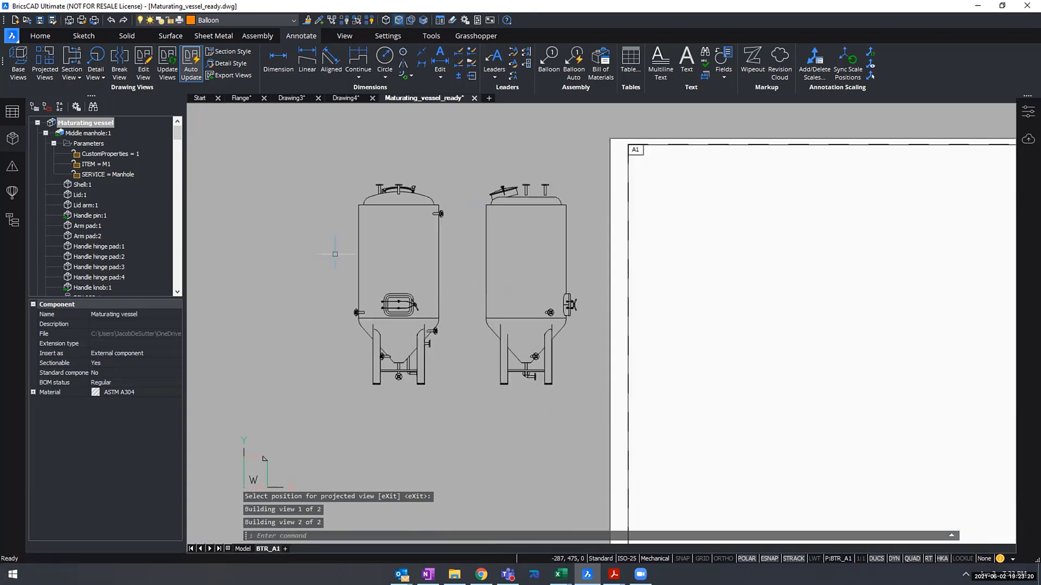
{"action": "scroll", "coordinate": [513, 245], "scroll_direction": "up", "scroll_amount": 2}
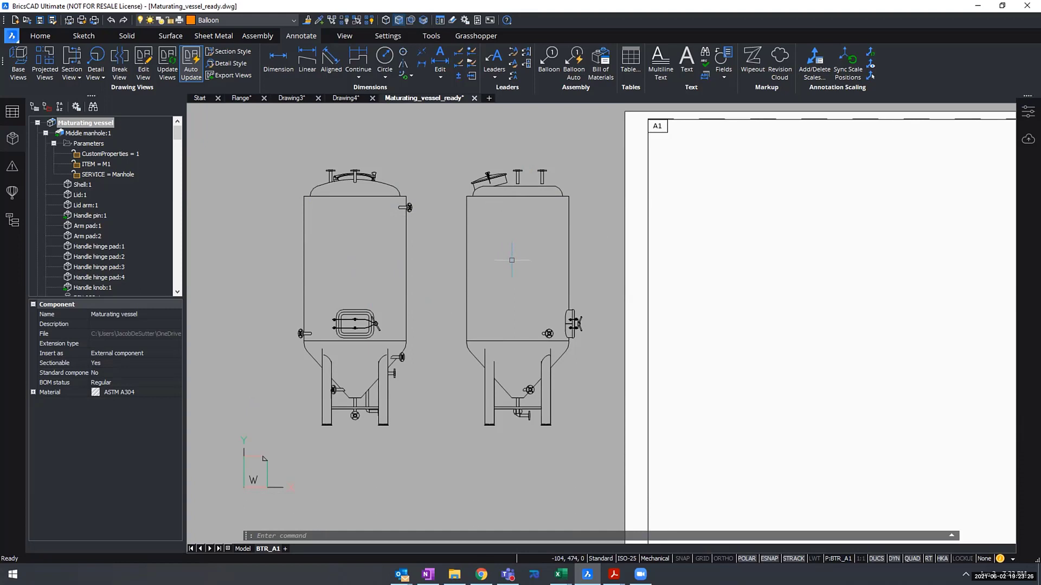
{"action": "scroll", "coordinate": [511, 260], "scroll_direction": "down", "scroll_amount": 3}
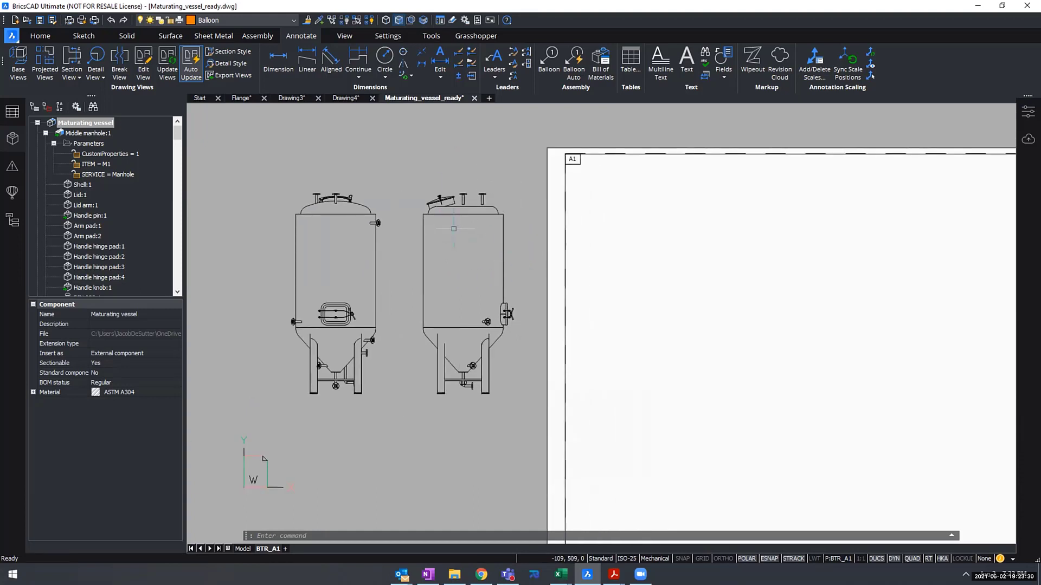
{"action": "middle_click_drag", "start_coordinate": [473, 264], "coordinate": [453, 261]}
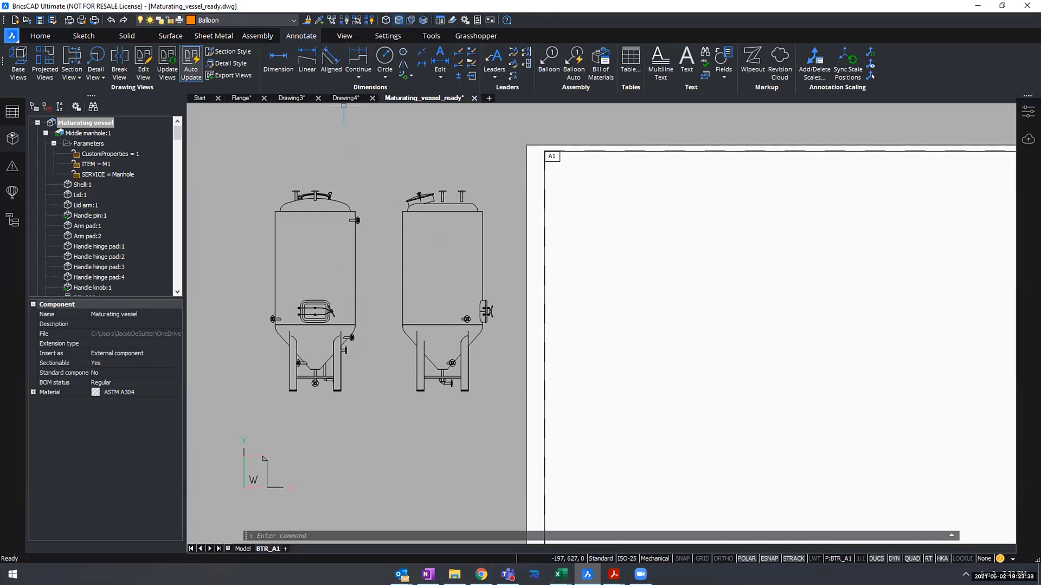
{"action": "left_click", "coordinate": [11, 135]}
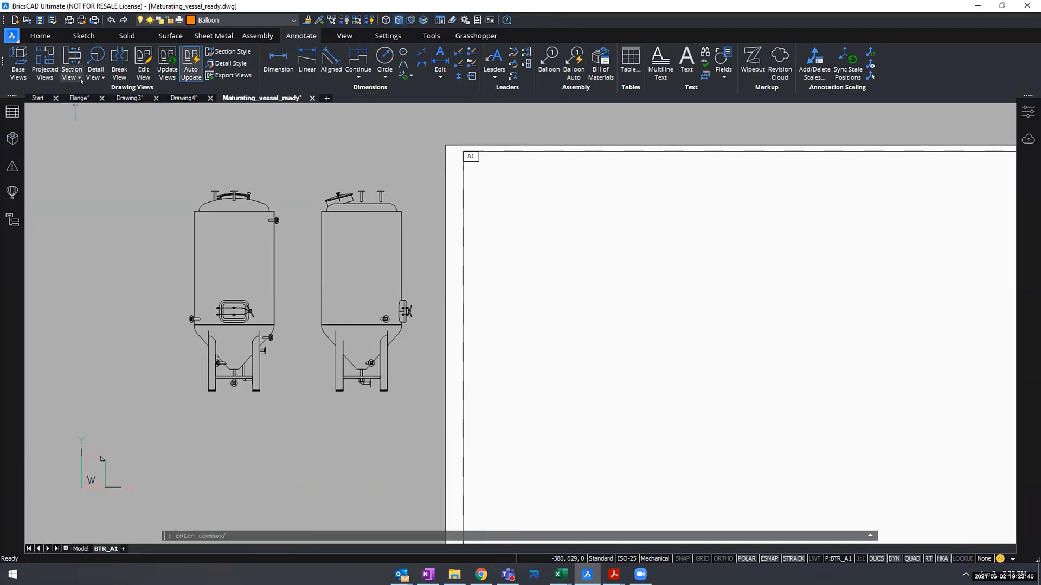
- Define a full section on the projected side view with a vertical line through the vessel's centre, from above the nozzles to below the legs
{"action": "left_click", "coordinate": [80, 78]}
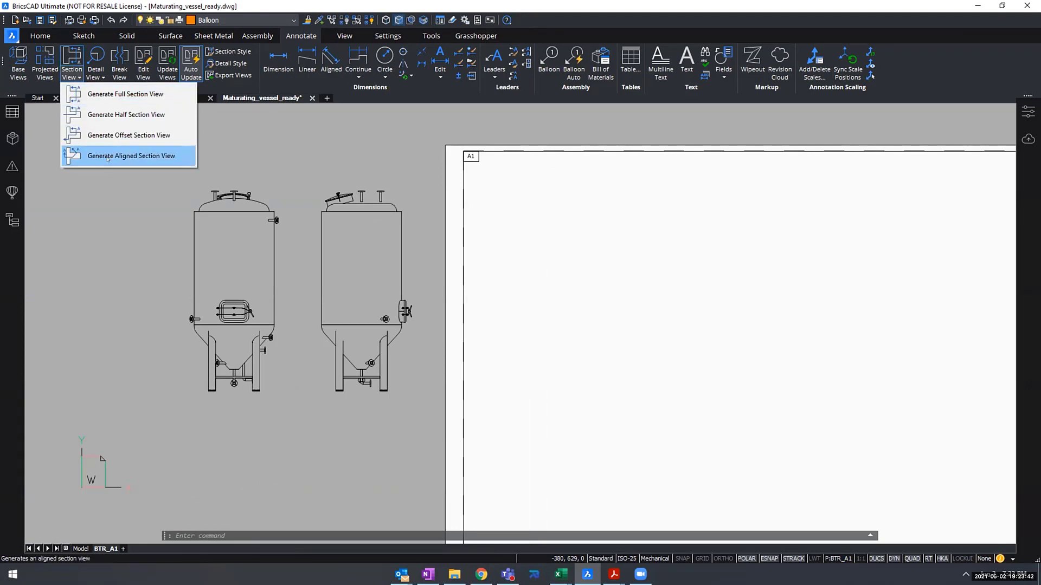
{"action": "left_click", "coordinate": [106, 93]}
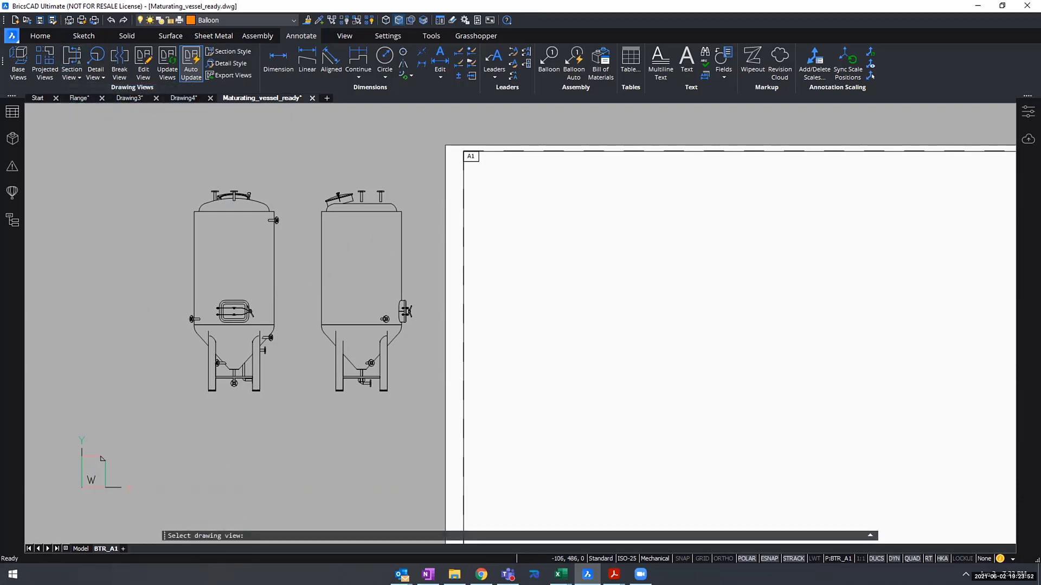
{"action": "left_click", "coordinate": [361, 266]}
{"action": "scroll", "coordinate": [370, 253], "scroll_direction": "up", "scroll_amount": 1}
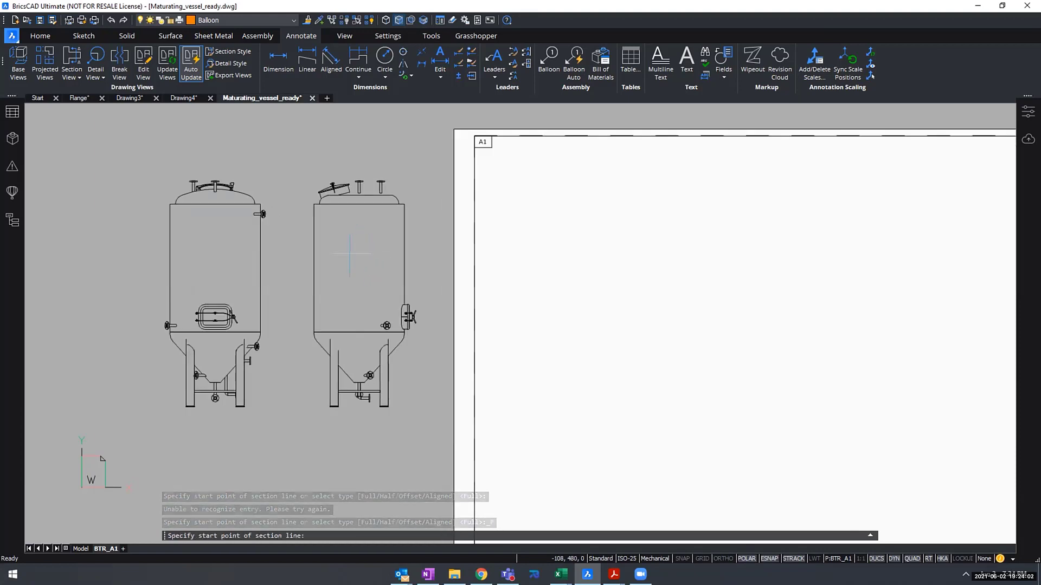
{"action": "scroll", "coordinate": [362, 247], "scroll_direction": "down", "scroll_amount": 1}
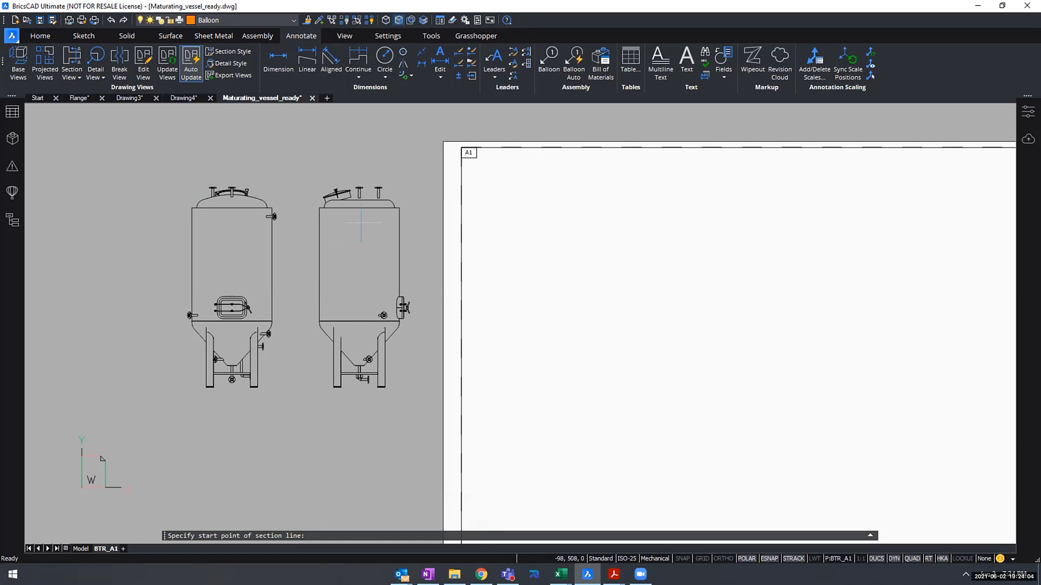
{"action": "left_click", "coordinate": [359, 163]}
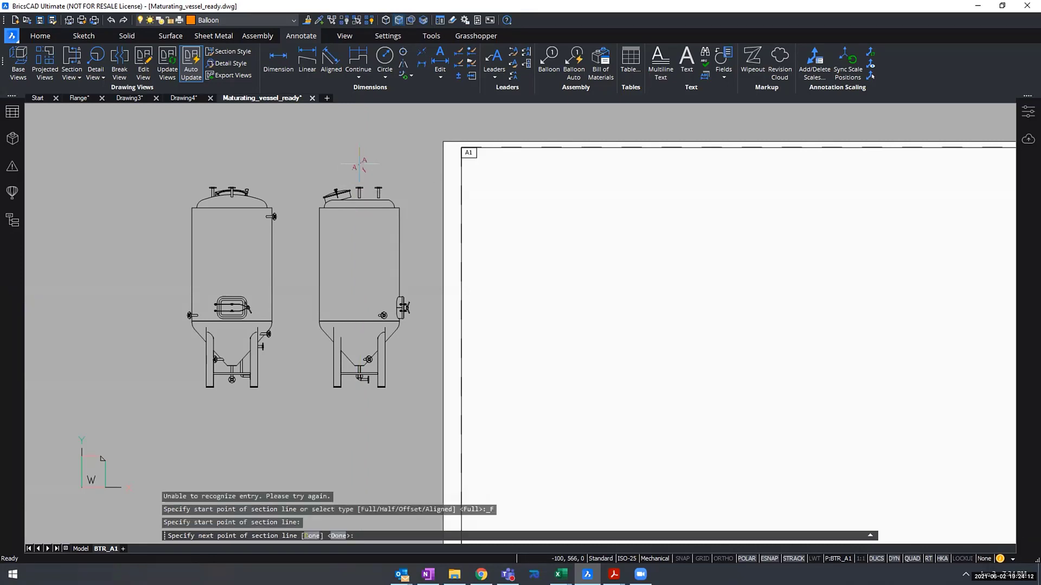
{"action": "left_click", "coordinate": [361, 407]}
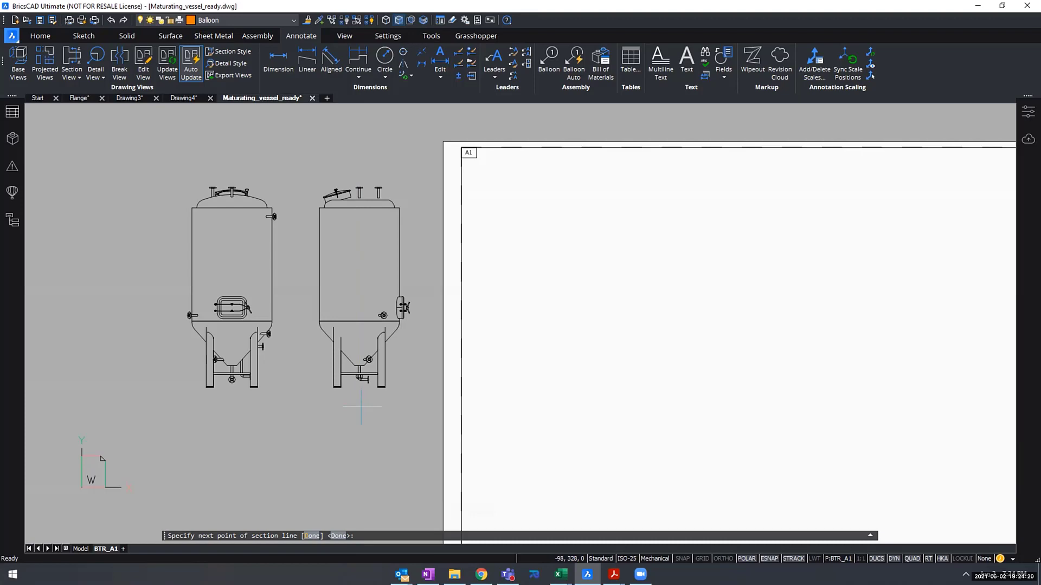
{"action": "key", "text": "Return"}
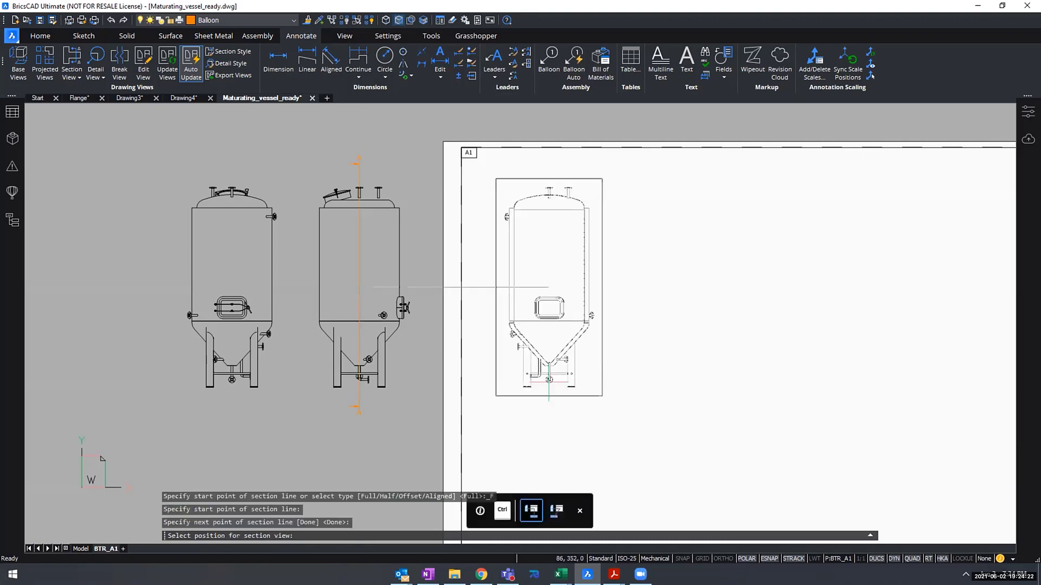
- Place the section view inside the sheet near its left border, level with the side view, keeping the default view options
{"action": "scroll", "coordinate": [597, 304], "scroll_direction": "down", "scroll_amount": 3}
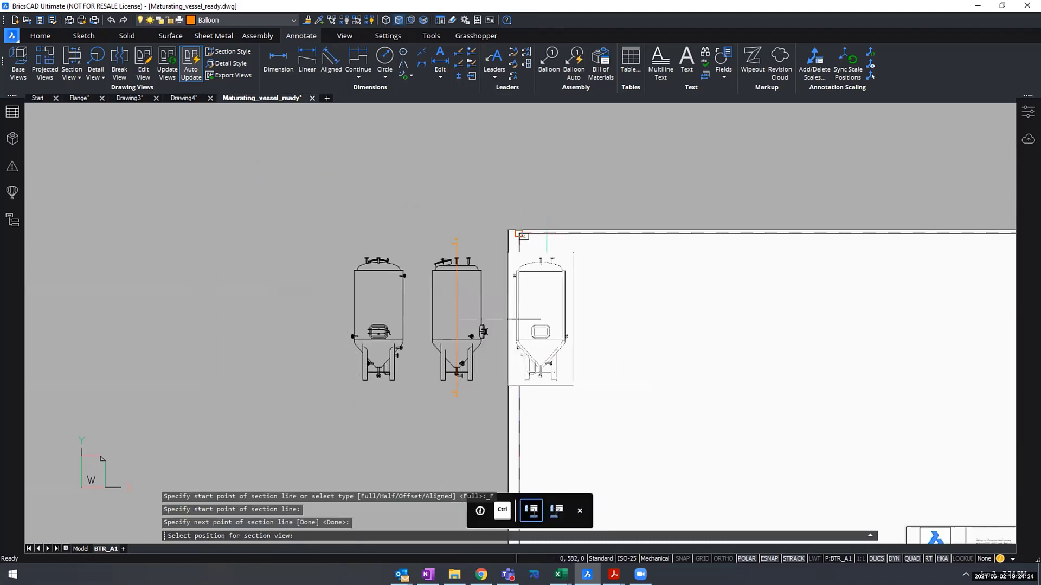
{"action": "scroll", "coordinate": [583, 304], "scroll_direction": "up", "scroll_amount": 1}
{"action": "scroll", "coordinate": [567, 320], "scroll_direction": "up", "scroll_amount": 1}
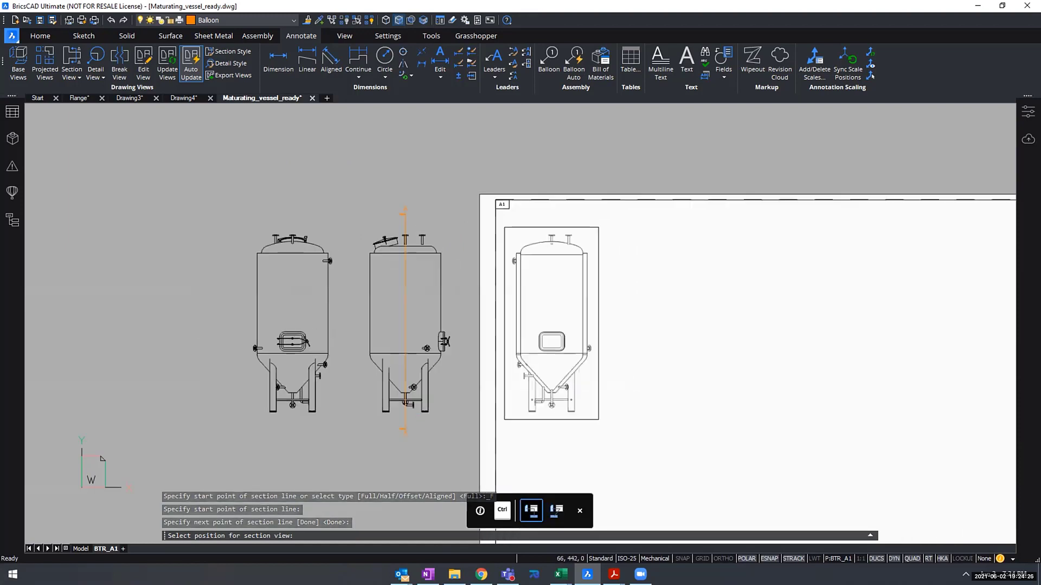
{"action": "left_click", "coordinate": [576, 320]}
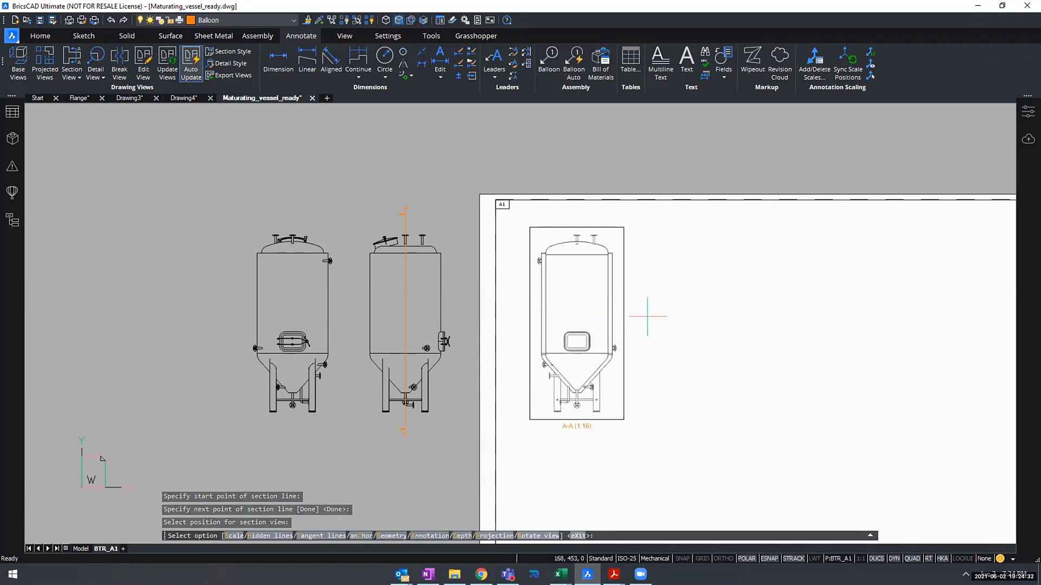
{"action": "key", "text": "Return"}
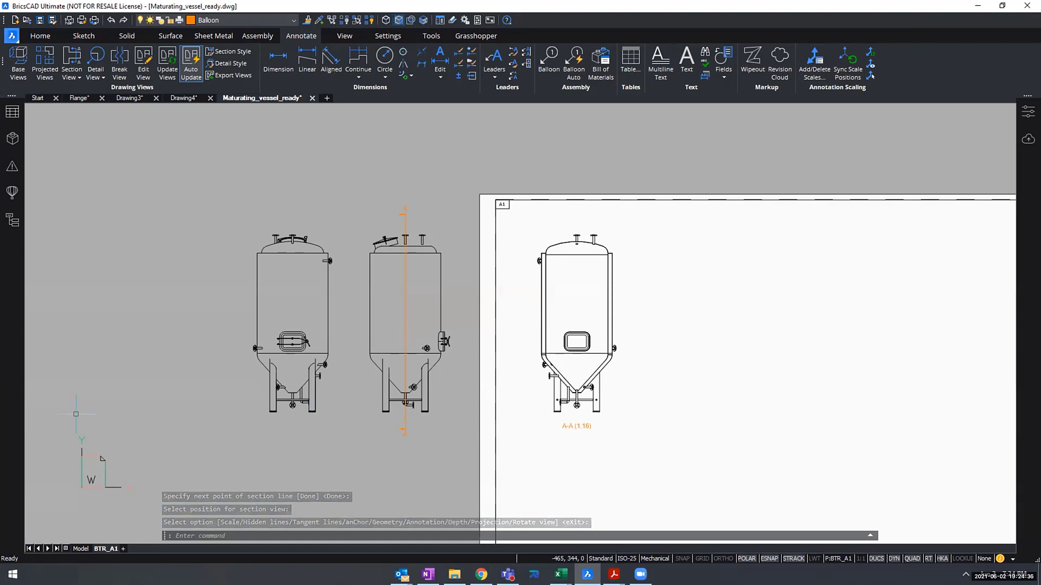
- Project a top view from the base view and place it unaligned inside the sheet, directly below section view A-A
{"action": "scroll", "coordinate": [360, 448], "scroll_direction": "down", "scroll_amount": 2}
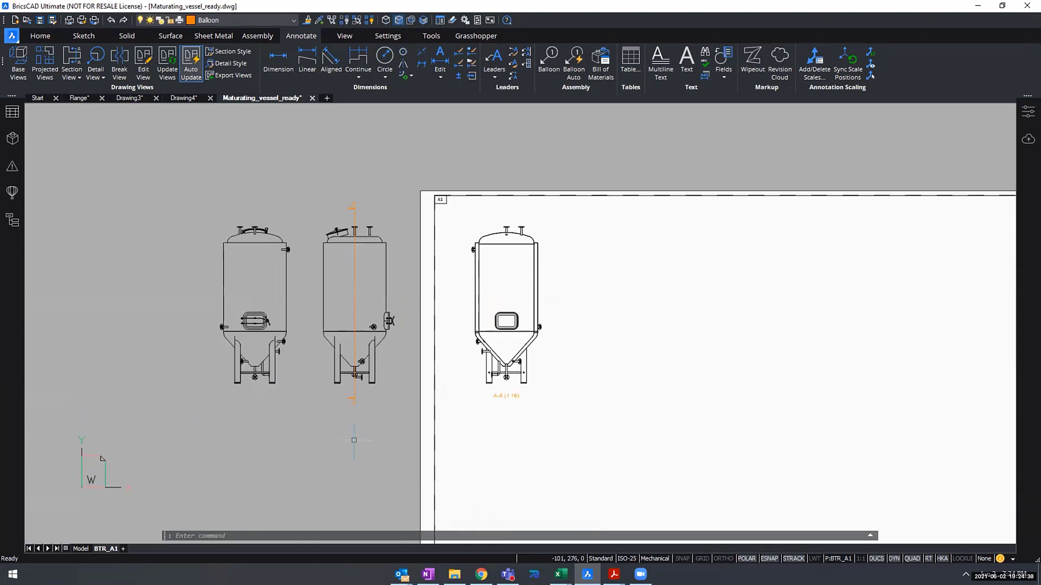
{"action": "middle_click_drag", "start_coordinate": [317, 369], "coordinate": [310, 346]}
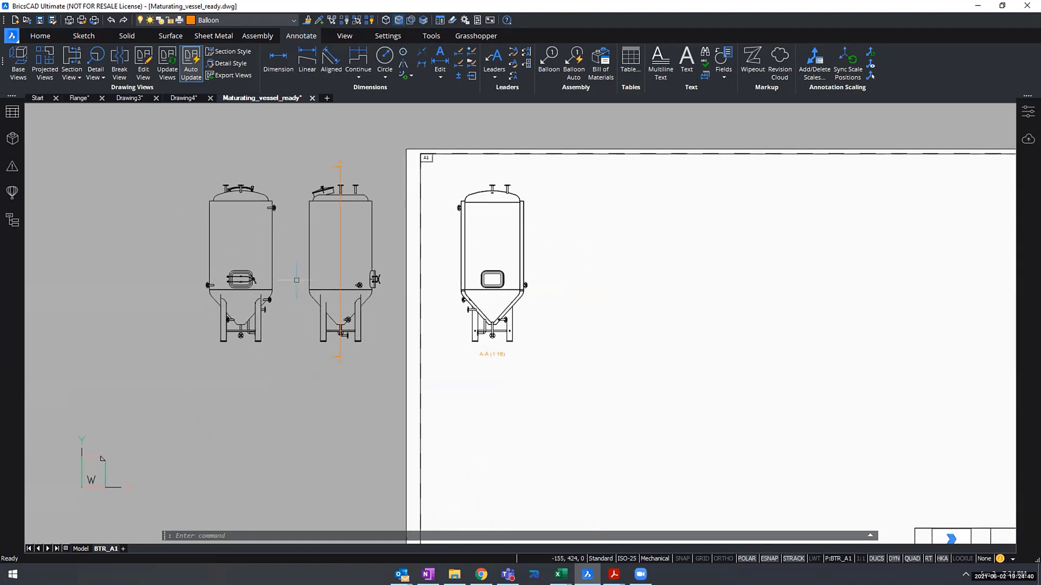
{"action": "scroll", "coordinate": [275, 252], "scroll_direction": "up", "scroll_amount": 1}
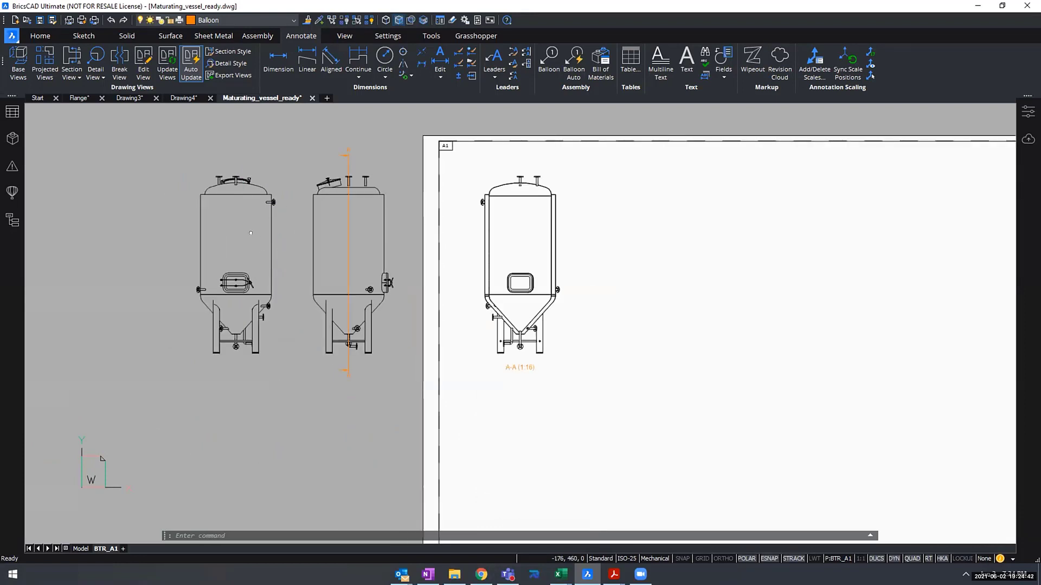
{"action": "middle_click_drag", "start_coordinate": [275, 252], "coordinate": [222, 219]}
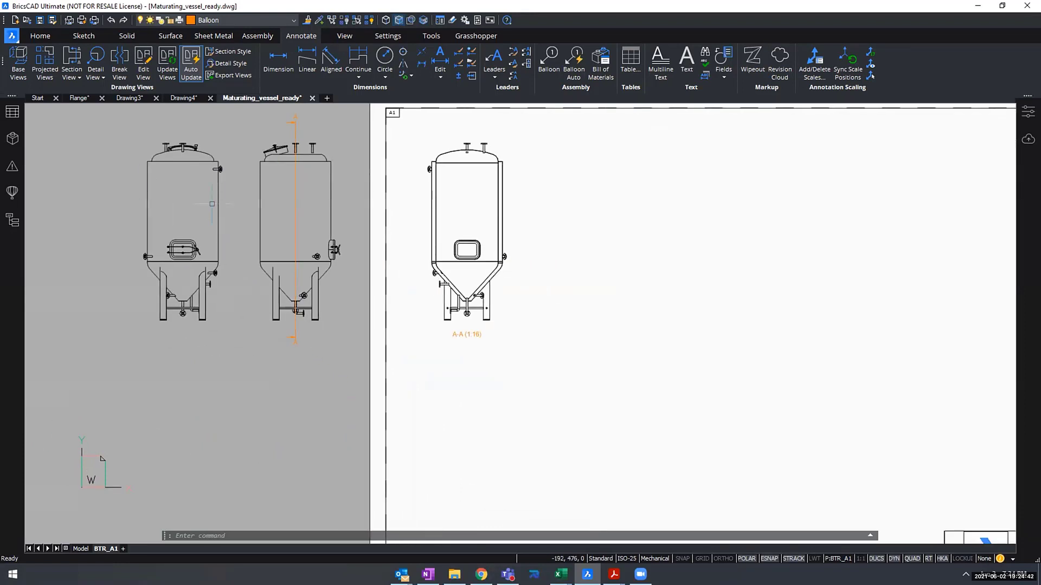
{"action": "left_click", "coordinate": [48, 64]}
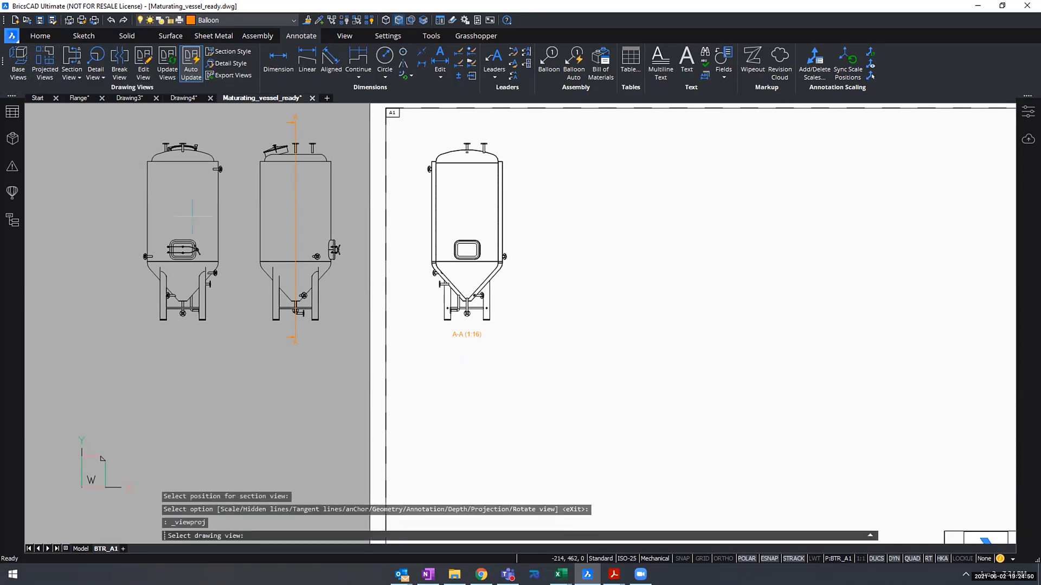
{"action": "scroll", "coordinate": [194, 217], "scroll_direction": "up", "scroll_amount": 1}
{"action": "middle_click_drag", "start_coordinate": [183, 218], "coordinate": [179, 244]}
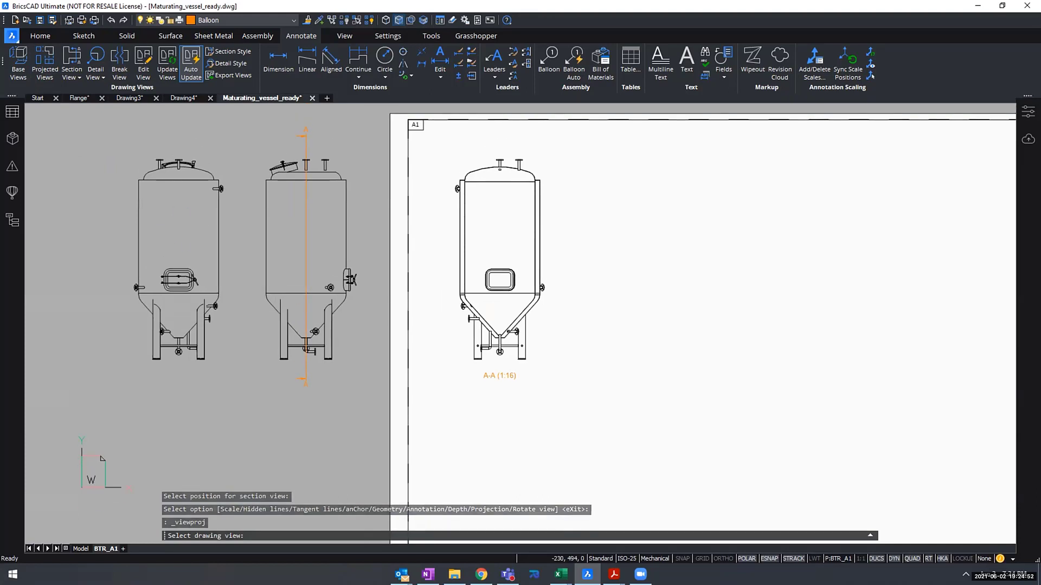
{"action": "left_click", "coordinate": [176, 228]}
{"action": "scroll", "coordinate": [179, 431], "scroll_direction": "down", "scroll_amount": 2}
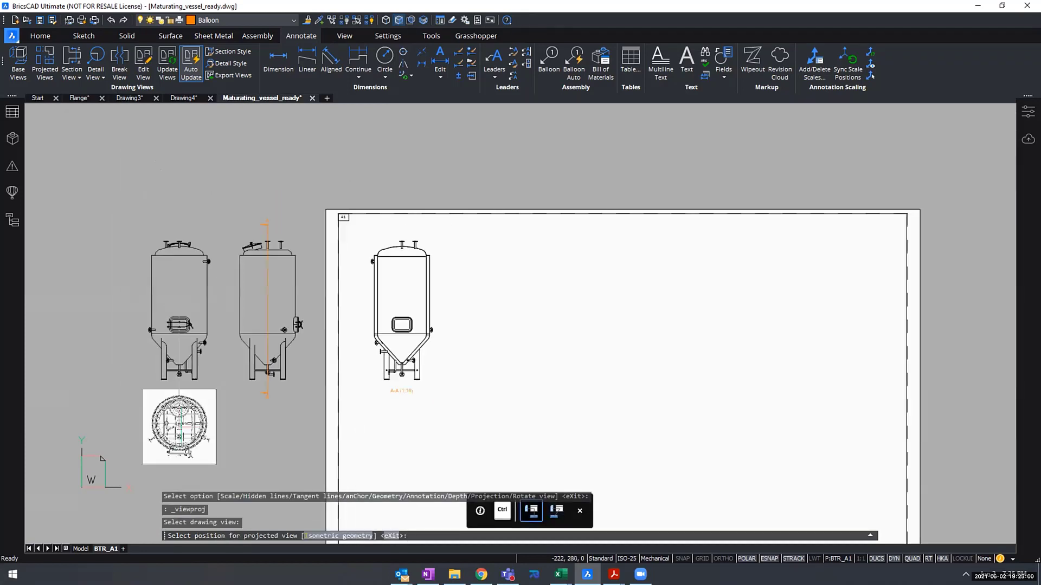
{"action": "middle_click_drag", "start_coordinate": [169, 431], "coordinate": [252, 401]}
{"action": "scroll", "coordinate": [314, 376], "scroll_direction": "down", "scroll_amount": 1}
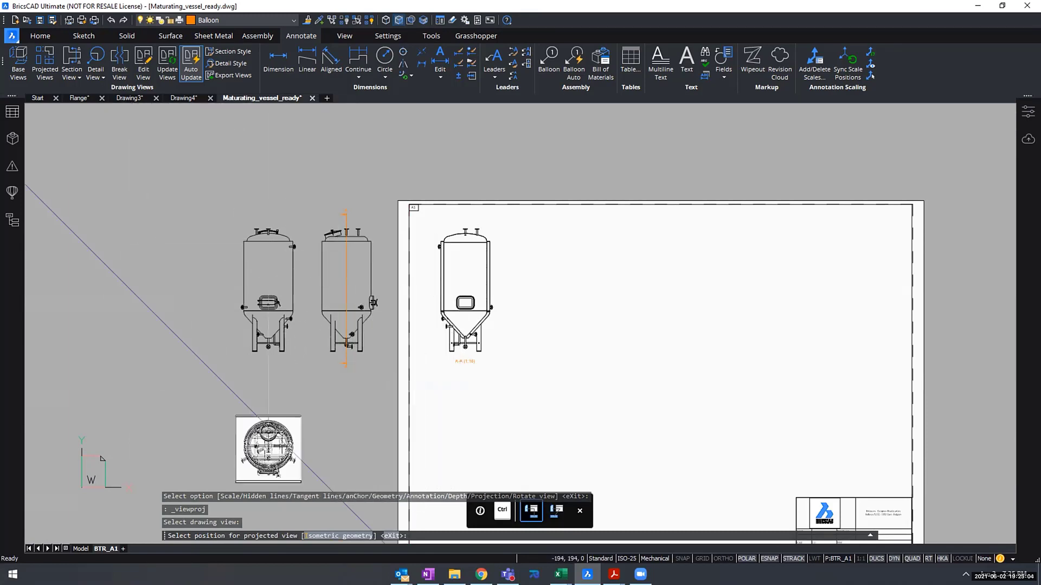
{"action": "scroll", "coordinate": [270, 401], "scroll_direction": "up", "scroll_amount": 1}
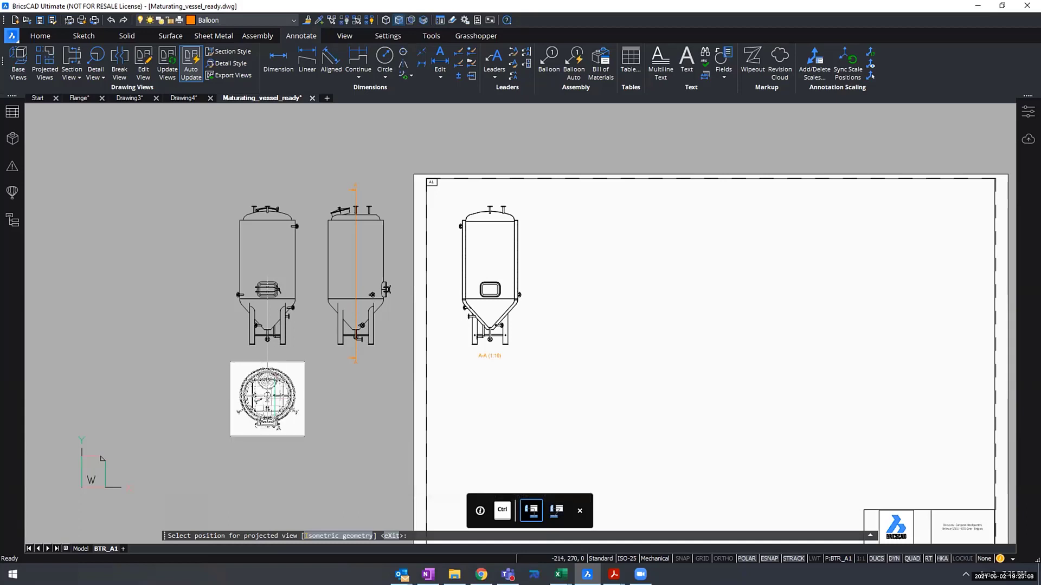
{"action": "scroll", "coordinate": [288, 398], "scroll_direction": "up", "scroll_amount": 2}
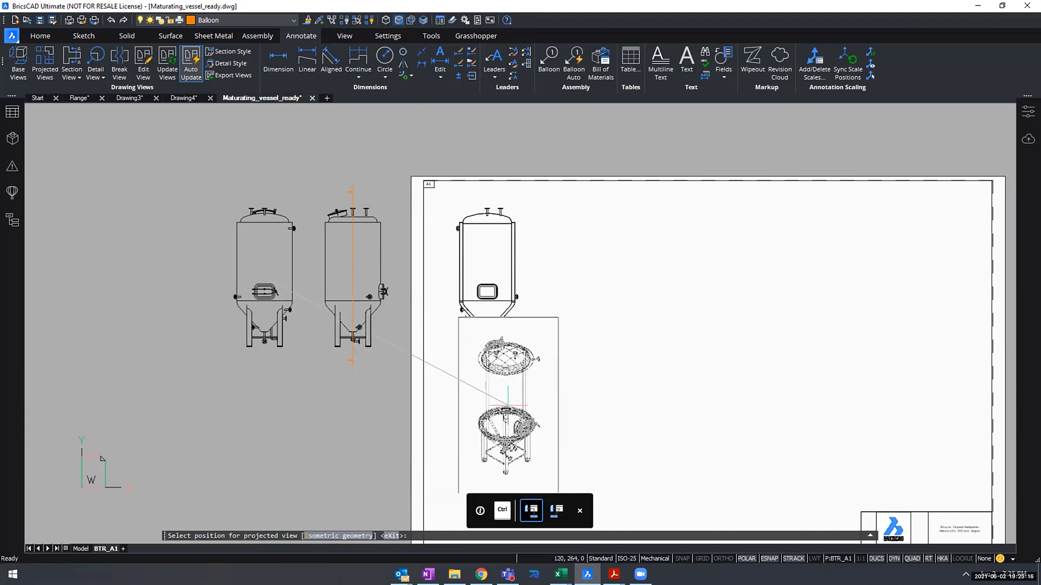
{"action": "middle_click_drag", "start_coordinate": [505, 396], "coordinate": [505, 360]}
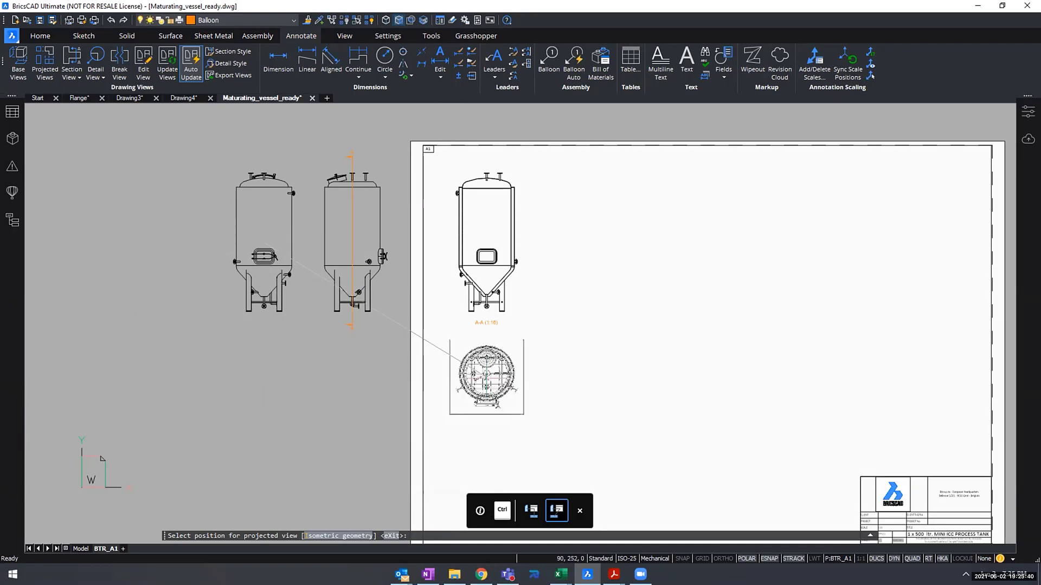
{"action": "left_click", "coordinate": [486, 379]}
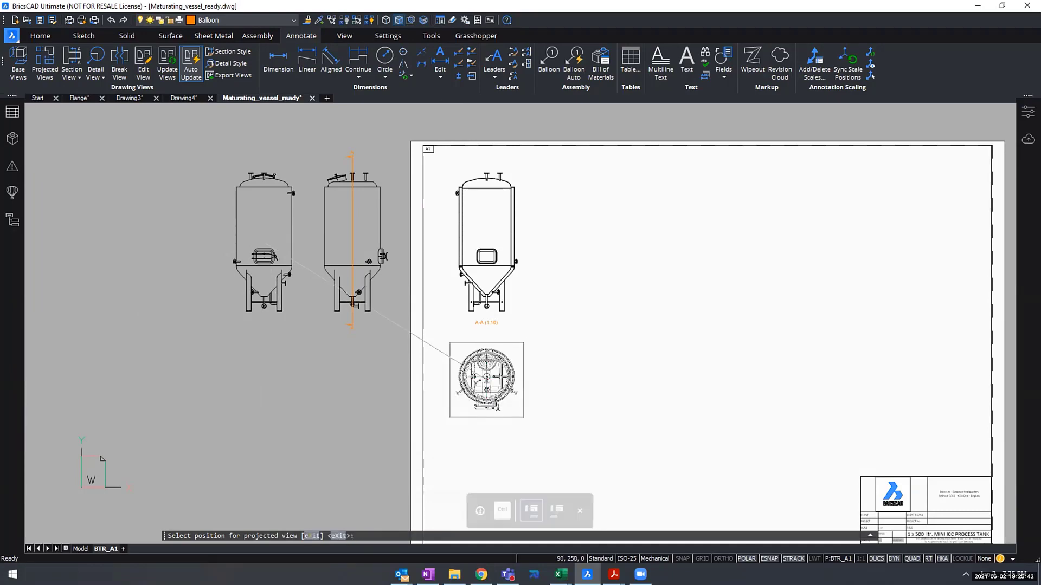
{"action": "key", "text": "Return"}
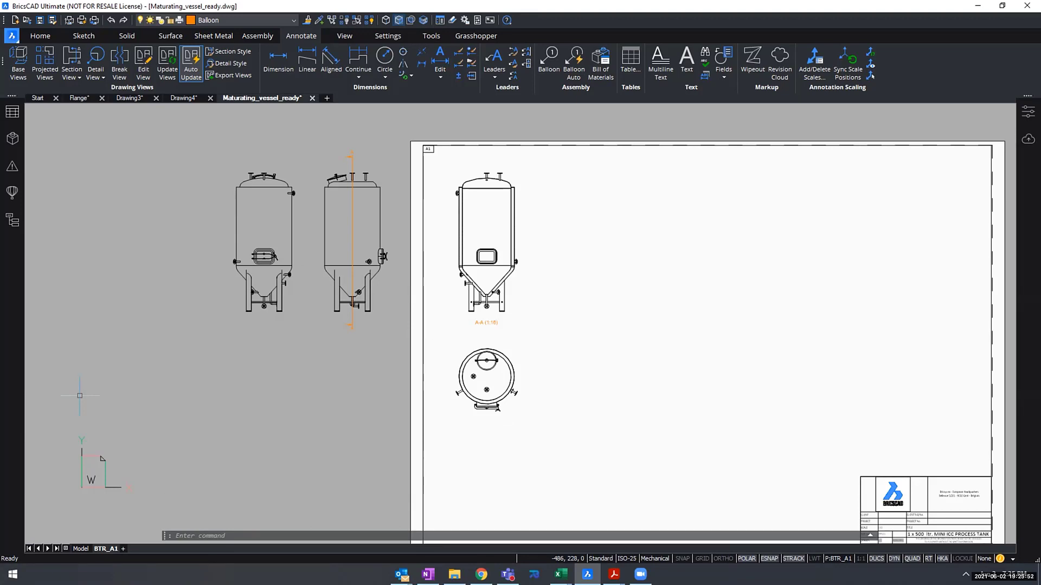
- Project a bottom view from the base view and place it unaligned inside the sheet, to the right of the top view
{"action": "middle_click_drag", "start_coordinate": [416, 341], "coordinate": [369, 357]}
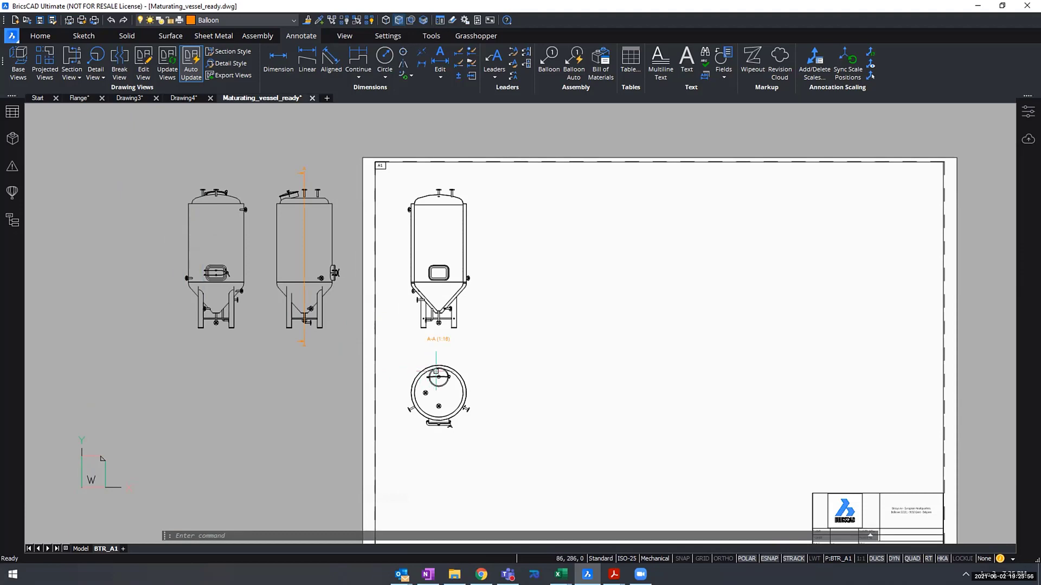
{"action": "scroll", "coordinate": [437, 404], "scroll_direction": "up", "scroll_amount": 6}
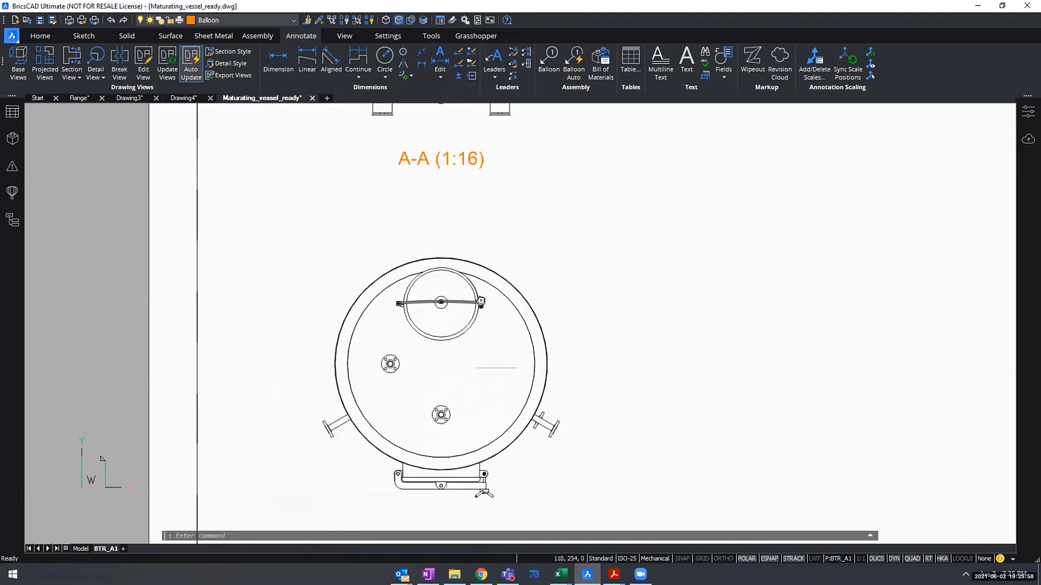
{"action": "scroll", "coordinate": [496, 368], "scroll_direction": "down", "scroll_amount": 6}
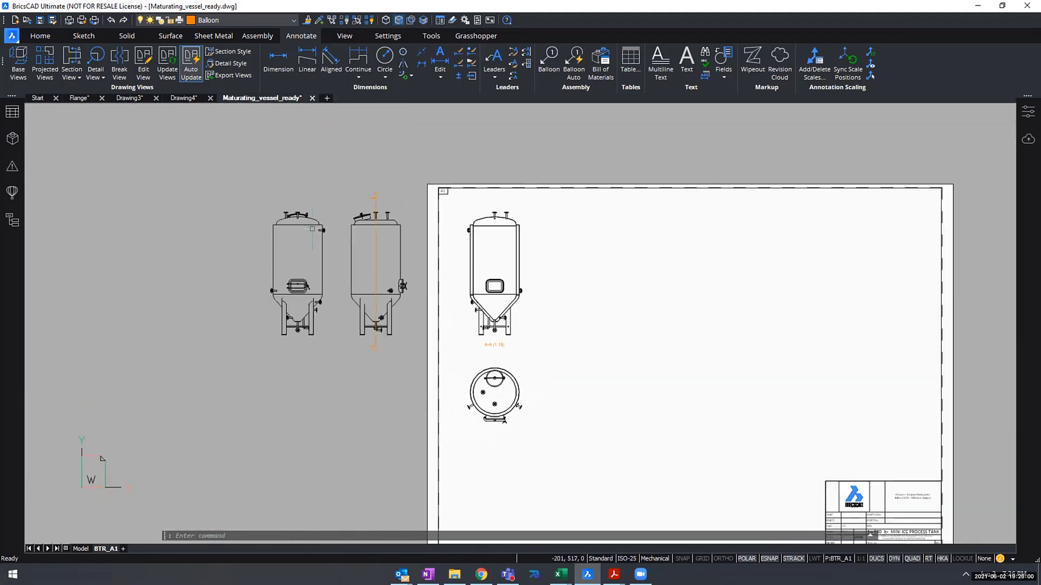
{"action": "middle_click_drag", "start_coordinate": [295, 252], "coordinate": [259, 259]}
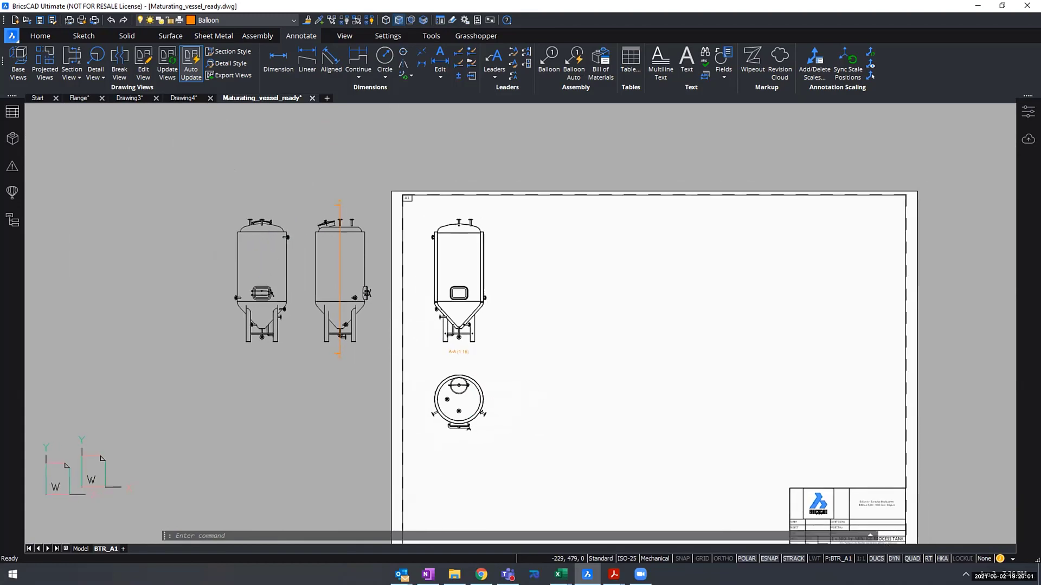
{"action": "left_click", "coordinate": [44, 59]}
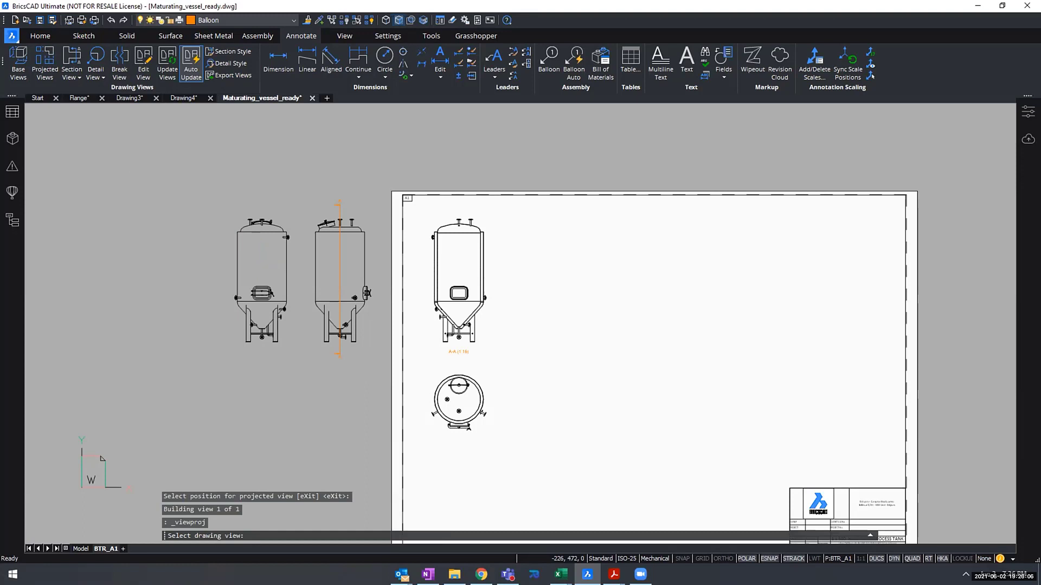
{"action": "left_click", "coordinate": [261, 271]}
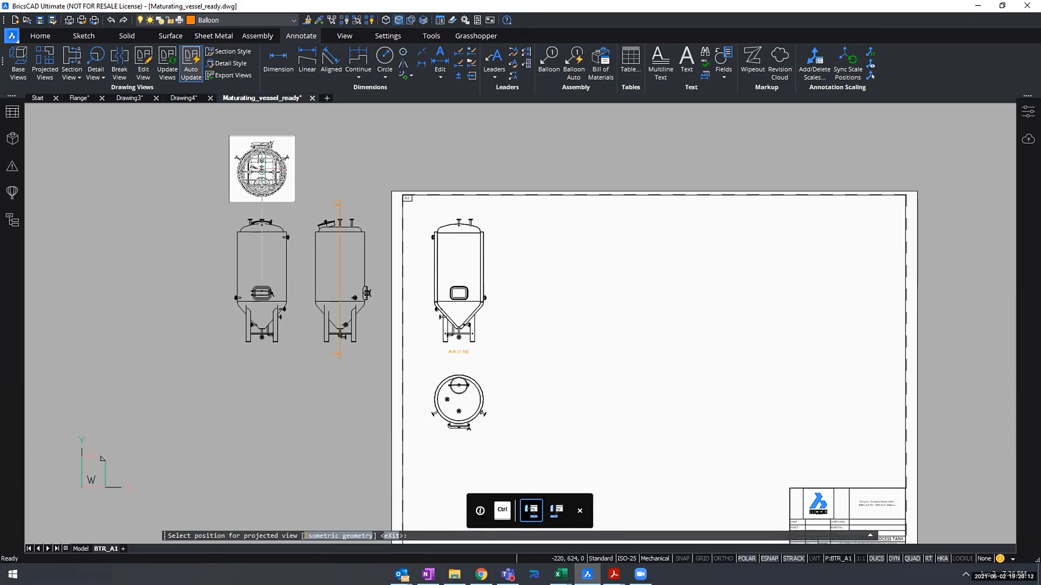
{"action": "key", "text": "ctrl"}
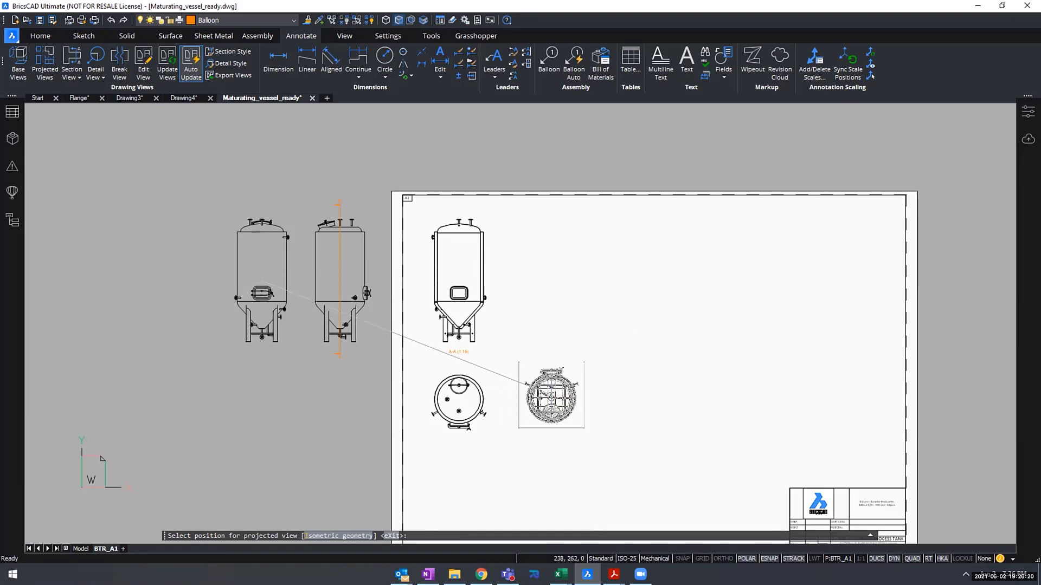
{"action": "left_click", "coordinate": [552, 395]}
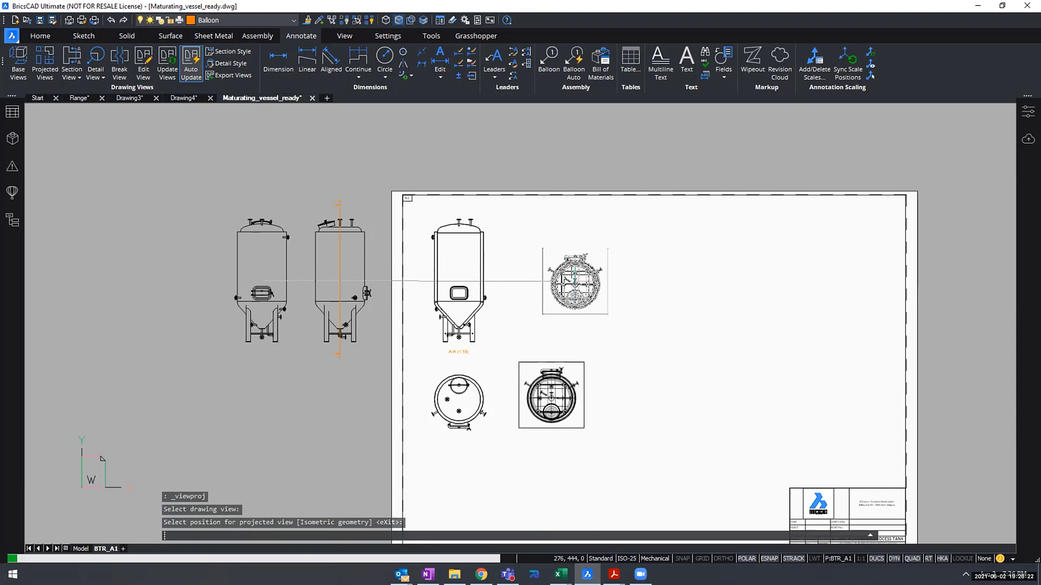
{"action": "key", "text": "Return"}
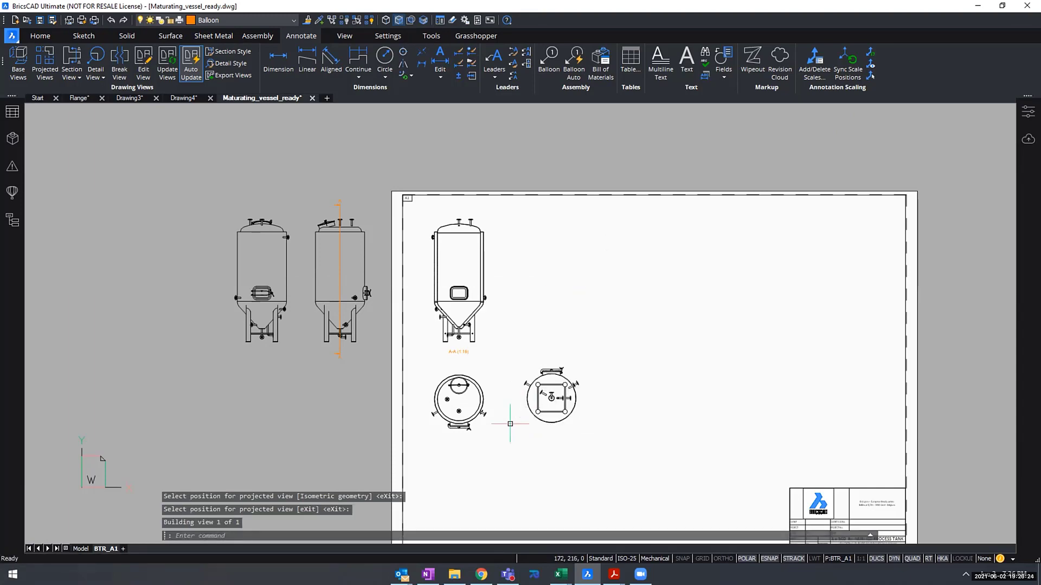
- Generate a base view of only the middle manhole from model space, using the existing layout BTR_A1
{"action": "scroll", "coordinate": [510, 424], "scroll_direction": "up", "scroll_amount": 6}
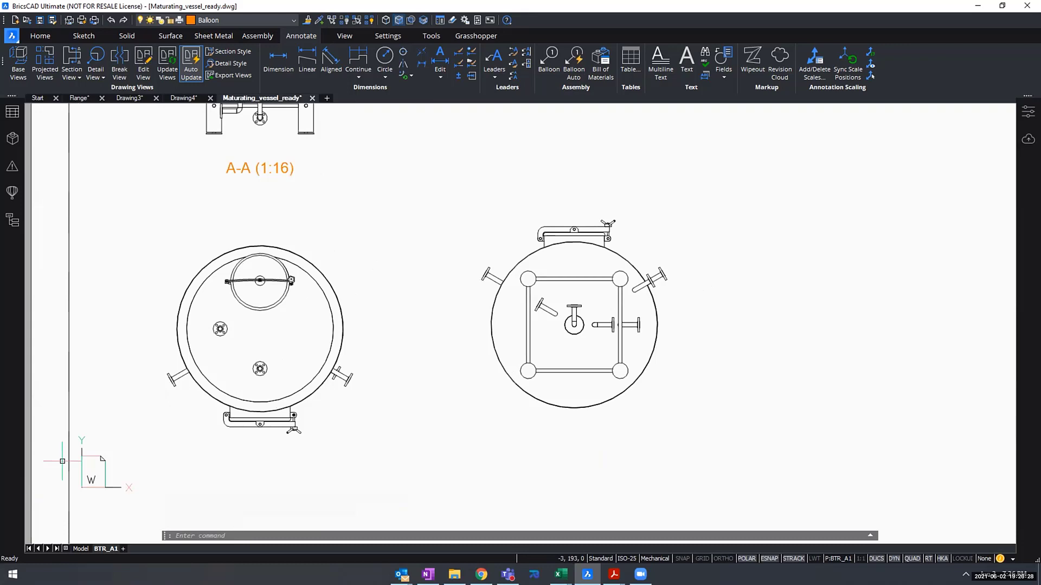
{"action": "scroll", "coordinate": [452, 273], "scroll_direction": "down", "scroll_amount": 6}
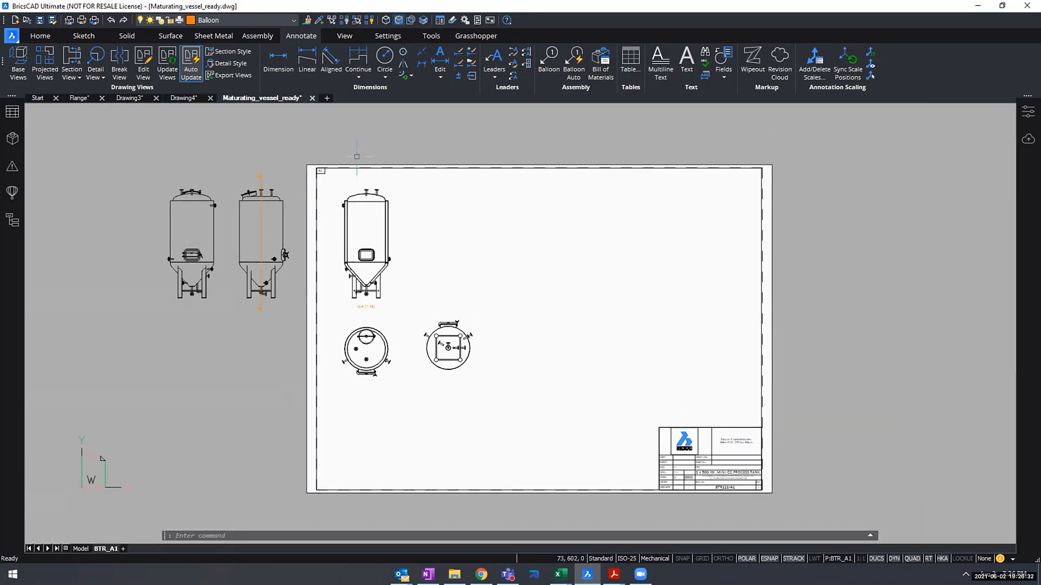
{"action": "scroll", "coordinate": [388, 312], "scroll_direction": "up", "scroll_amount": 1}
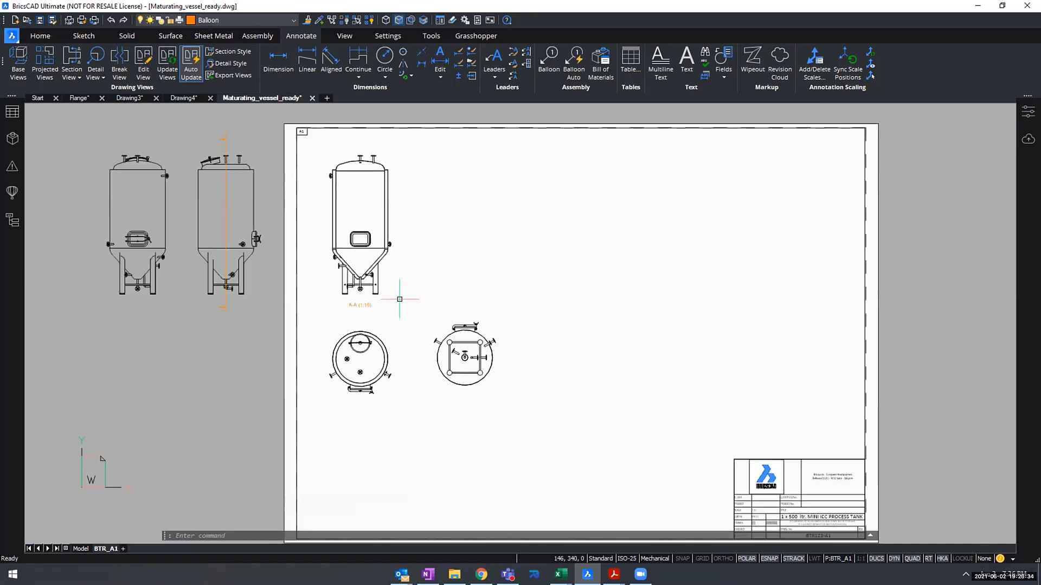
{"action": "left_click", "coordinate": [80, 548]}
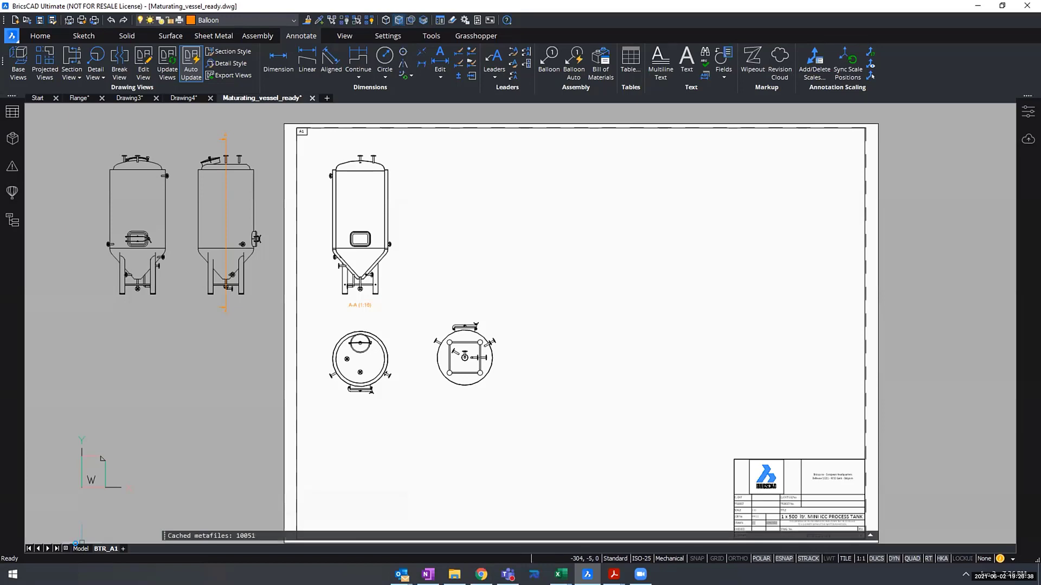
{"action": "scroll", "coordinate": [618, 296], "scroll_direction": "up", "scroll_amount": 3}
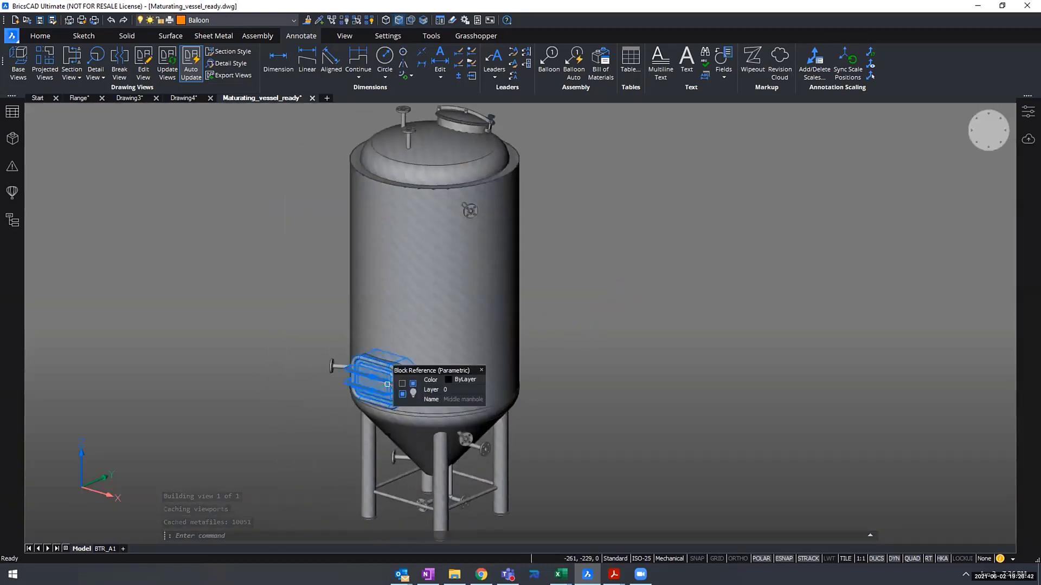
{"action": "mouse_move", "coordinate": [391, 389]}
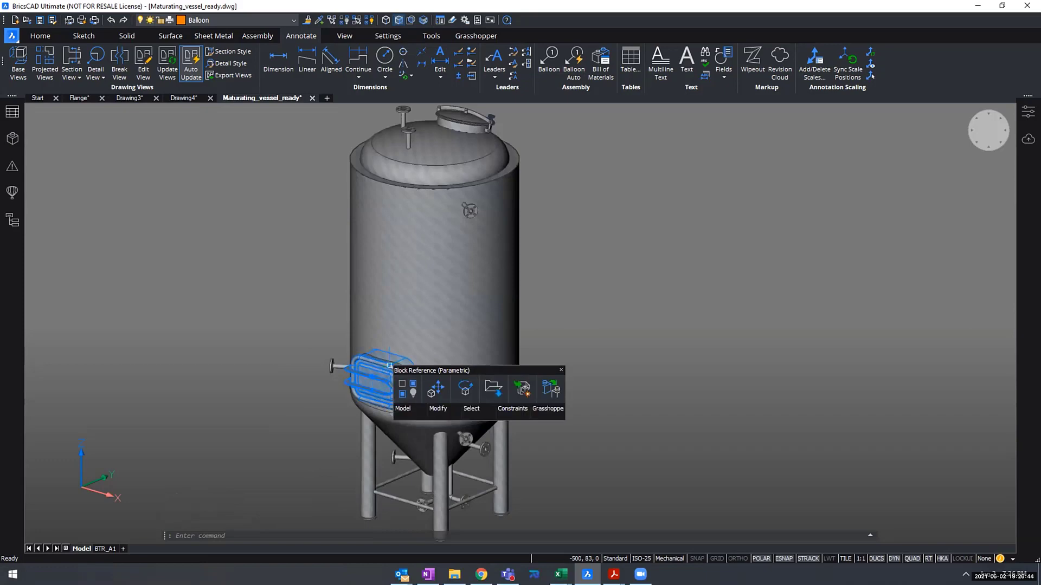
{"action": "scroll", "coordinate": [389, 365], "scroll_direction": "up", "scroll_amount": 5}
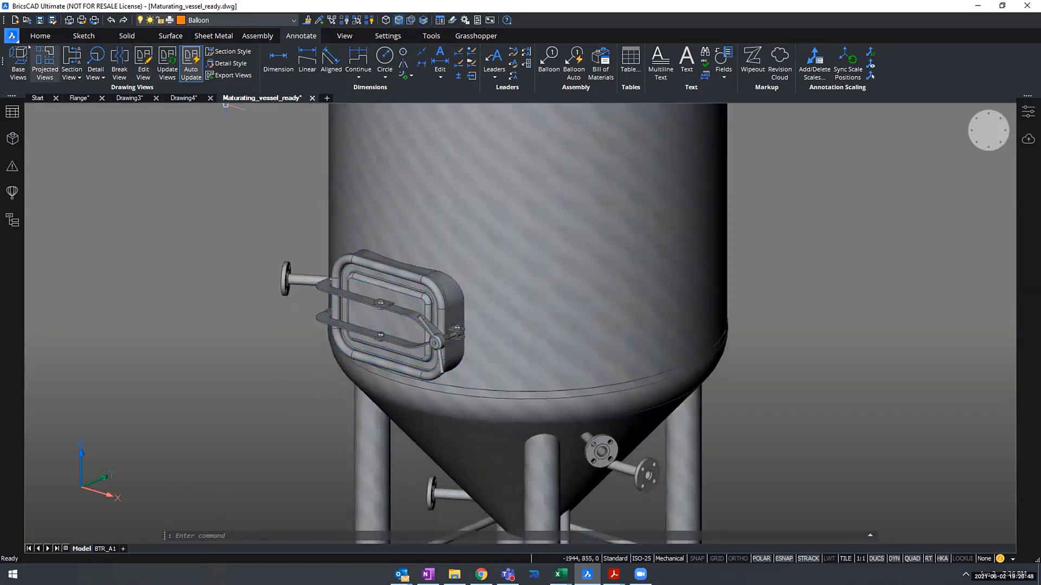
{"action": "left_click", "coordinate": [15, 58]}
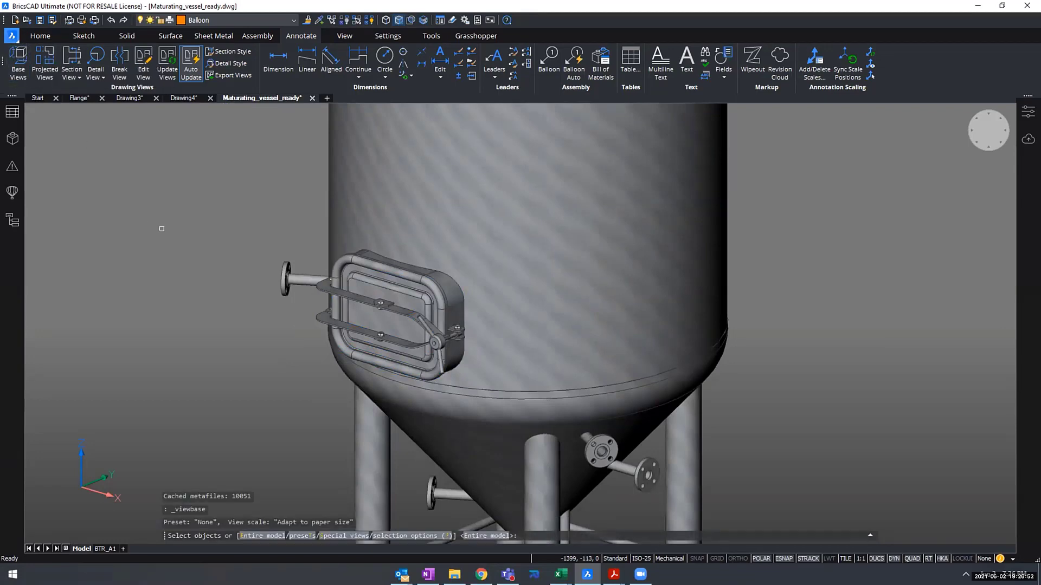
{"action": "left_click", "coordinate": [417, 286]}
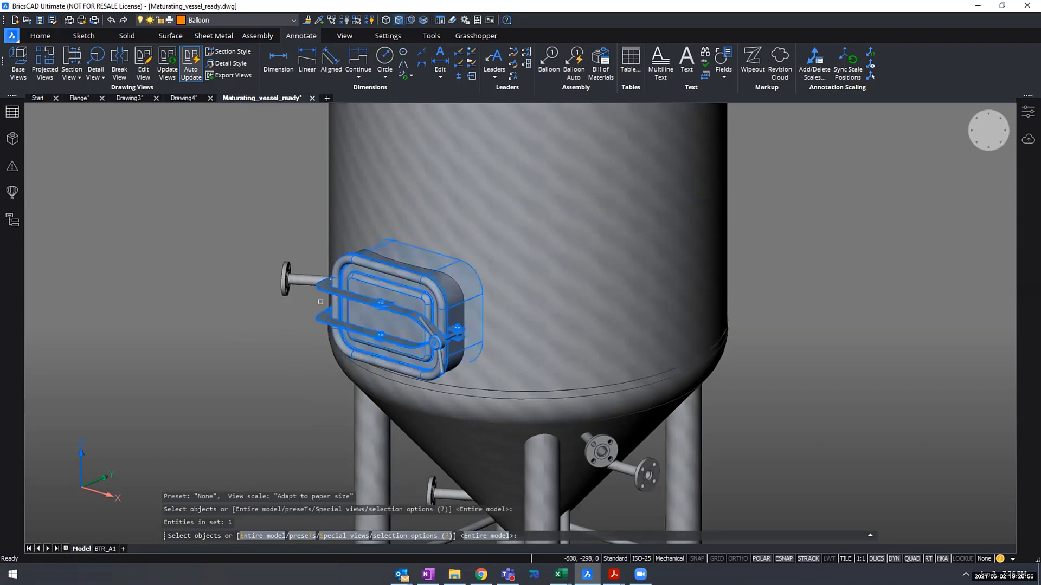
{"action": "key", "text": "Return"}
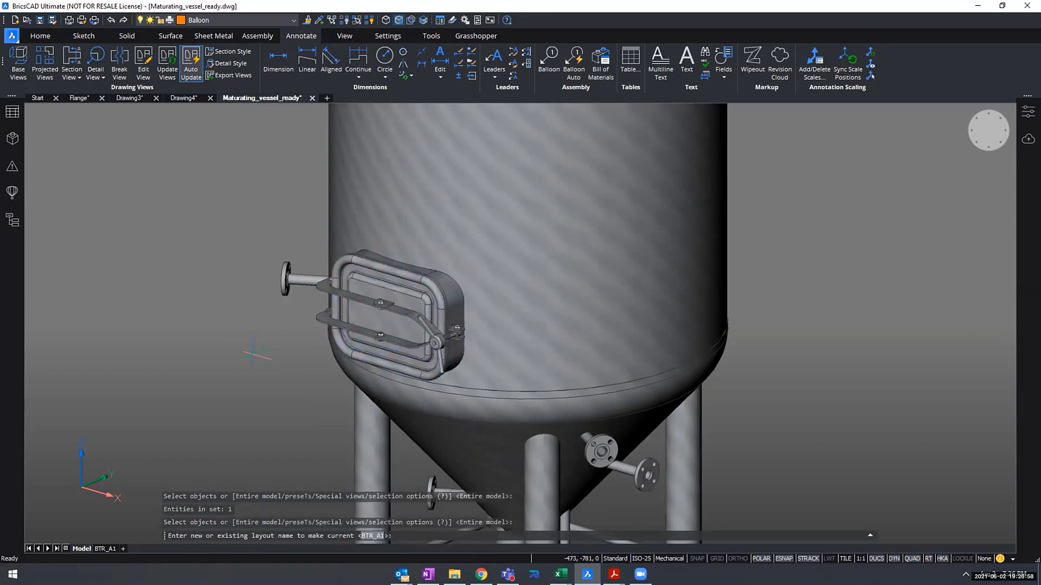
{"action": "key", "text": "Return"}
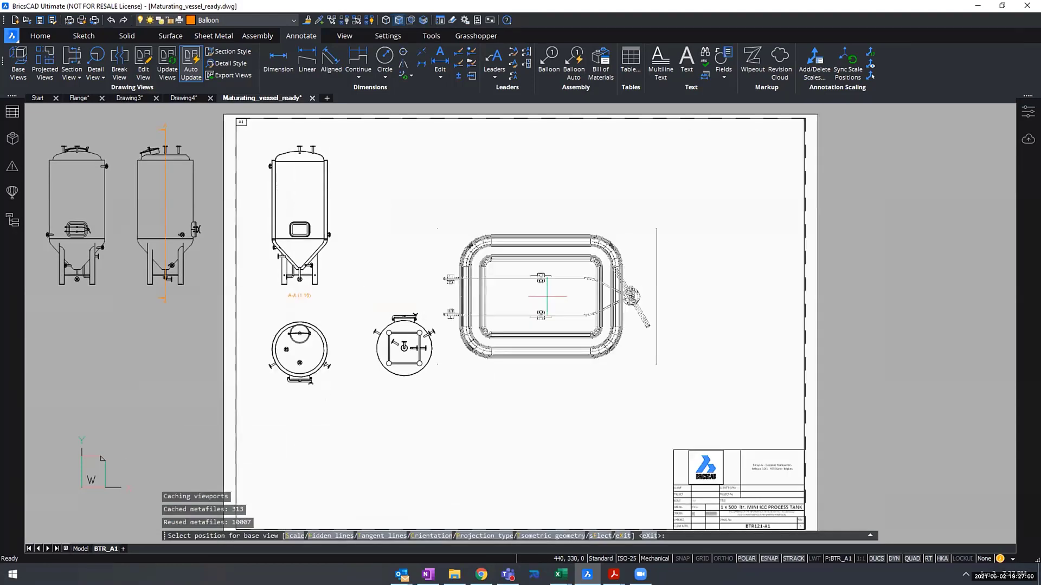
- Scale the middle manhole's base view with the fit 10 views option
{"action": "scroll", "coordinate": [571, 269], "scroll_direction": "down", "scroll_amount": 1}
{"action": "middle_click_drag", "start_coordinate": [571, 269], "coordinate": [522, 248]}
{"action": "scroll", "coordinate": [525, 249], "scroll_direction": "up", "scroll_amount": 1}
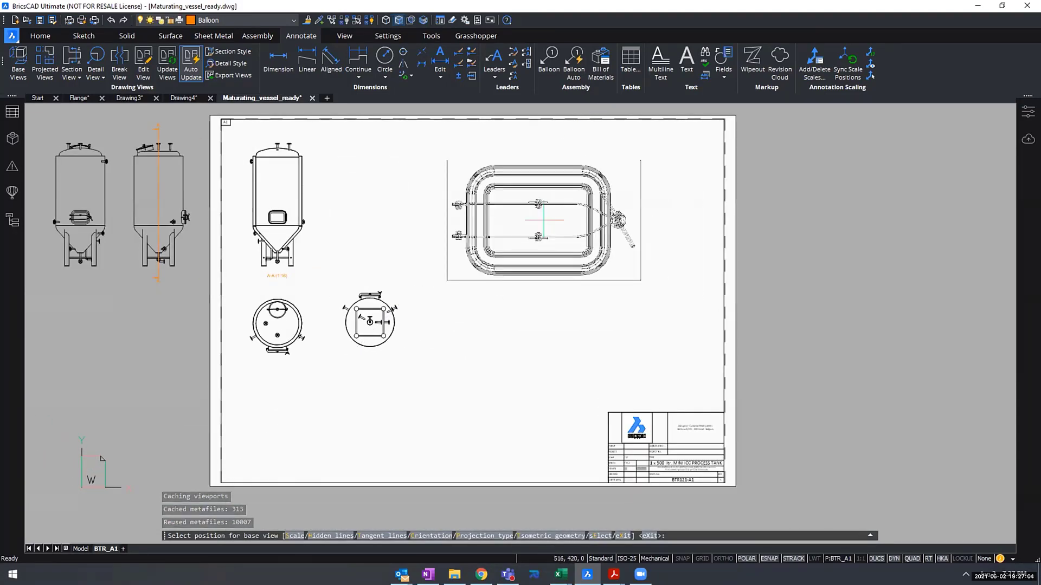
{"action": "left_click", "coordinate": [289, 536]}
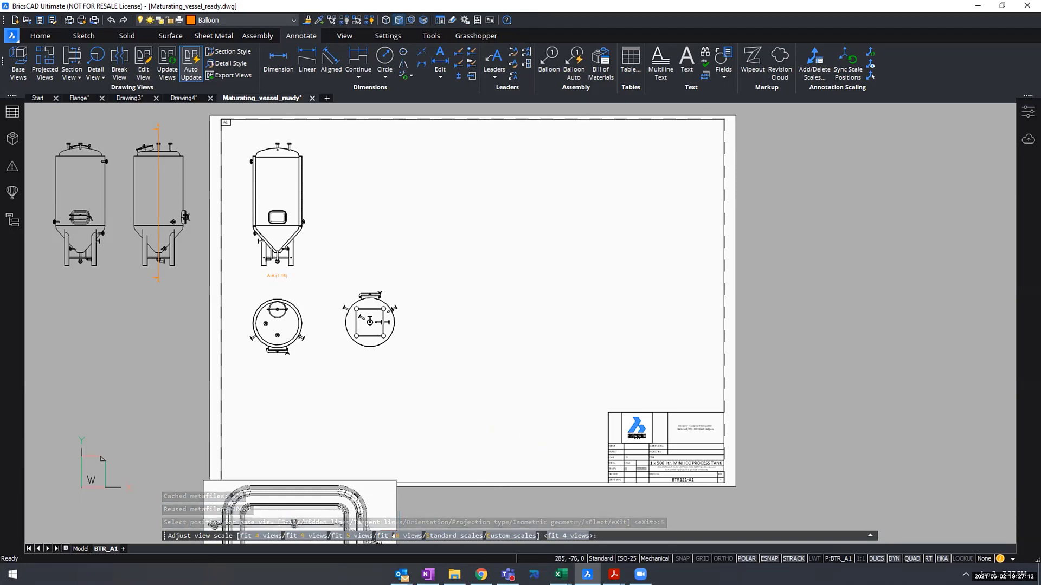
{"action": "type", "text": "10"}
{"action": "key", "text": "Return"}
{"action": "scroll", "coordinate": [466, 374], "scroll_direction": "up", "scroll_amount": 4}
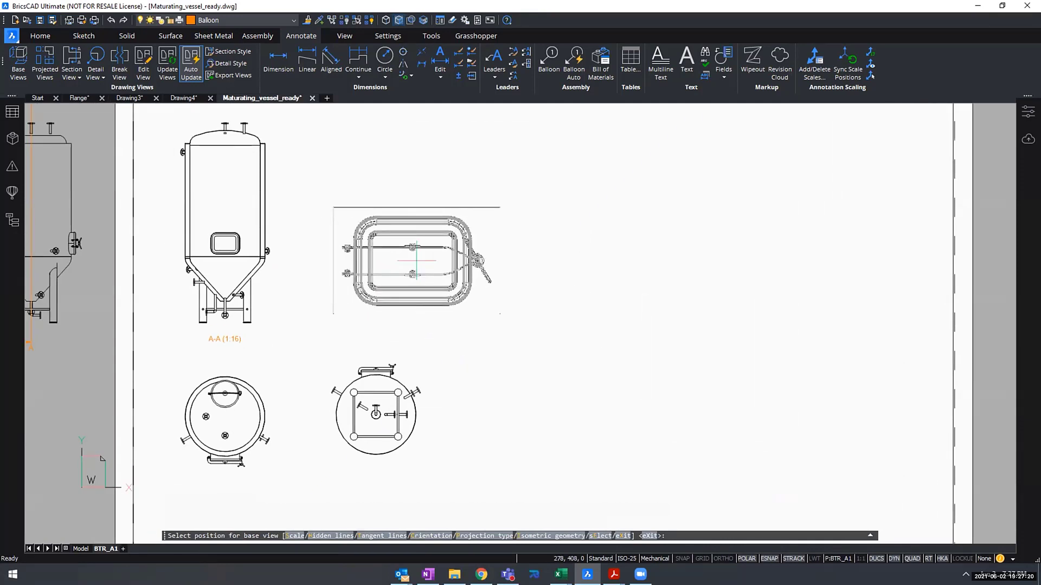
{"action": "type", "text": "S"}
{"action": "key", "text": "Return"}
{"action": "type", "text": "10"}
{"action": "key", "text": "Return"}
- Place the manhole base view to the right of section view A-A and project an aligned view directly above it
{"action": "left_click", "coordinate": [417, 260]}
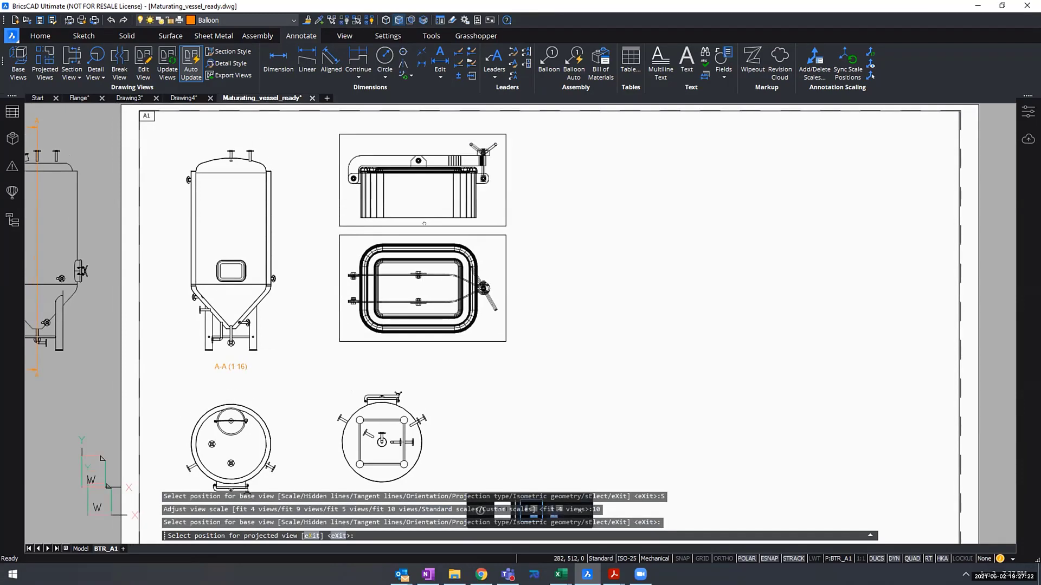
{"action": "scroll", "coordinate": [431, 222], "scroll_direction": "up", "scroll_amount": 2, "text": "ctrl"}
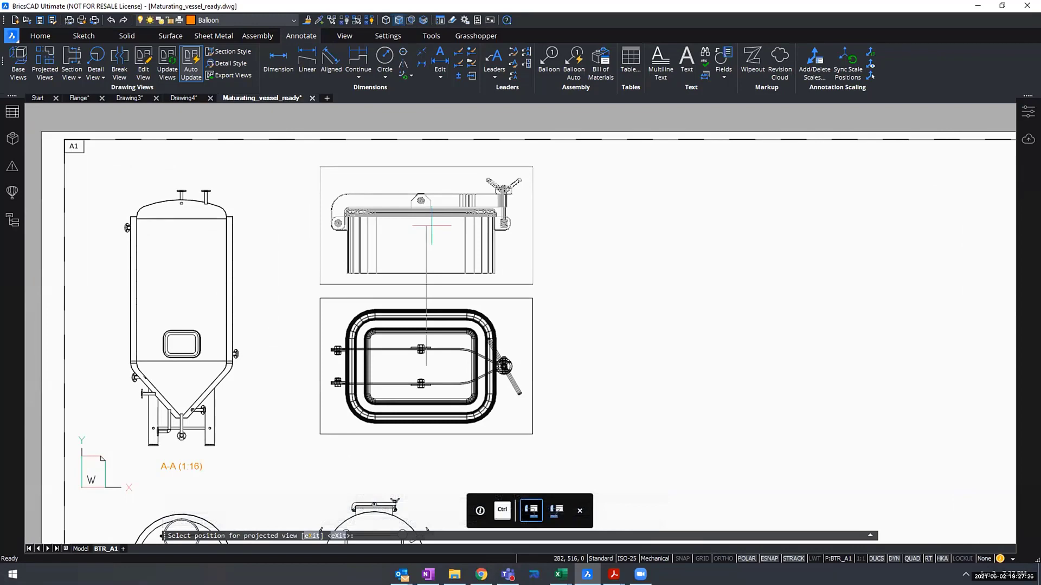
{"action": "key", "text": "Return"}
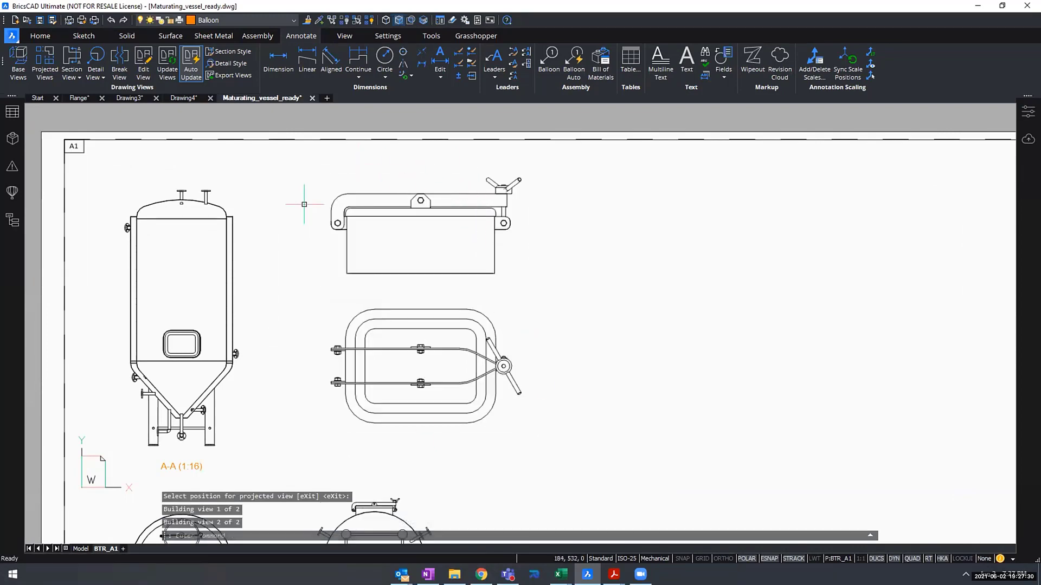
- Project a side view from the manhole's upper view and place it level with that view, to its right
{"action": "middle_click_drag", "start_coordinate": [539, 195], "coordinate": [390, 196]}
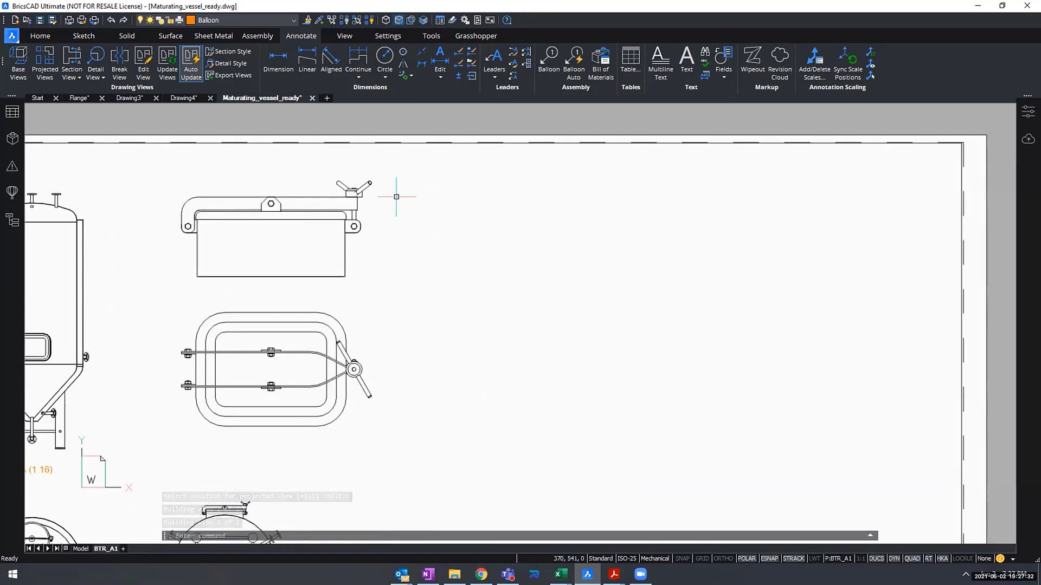
{"action": "left_click", "coordinate": [45, 57]}
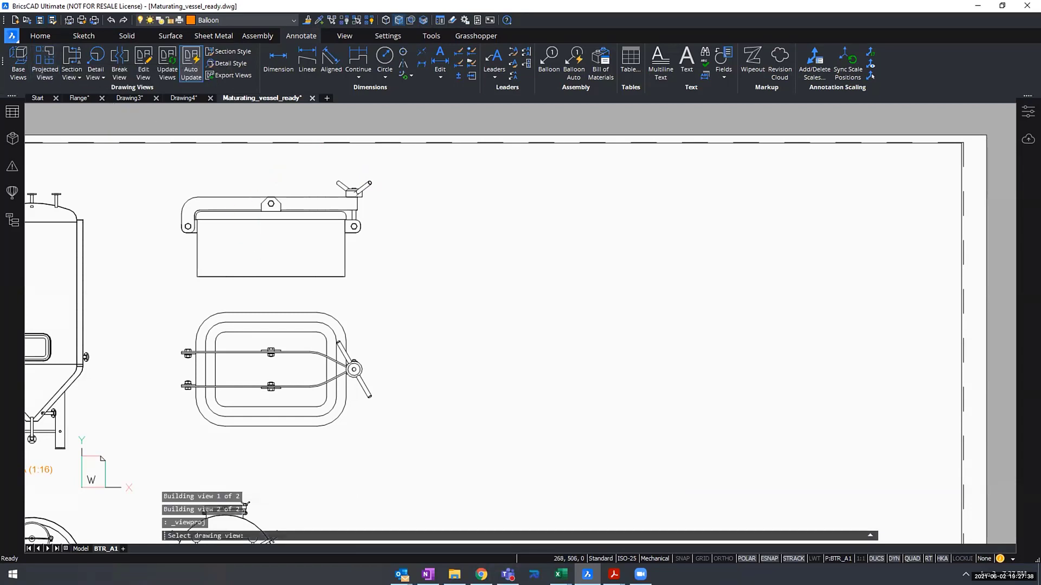
{"action": "left_click", "coordinate": [264, 242]}
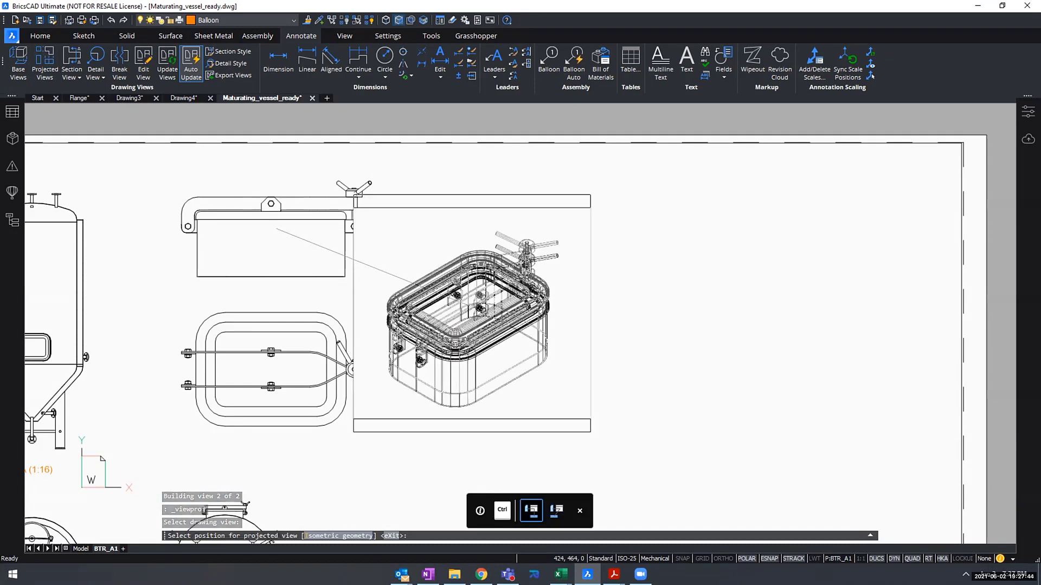
{"action": "left_click", "coordinate": [458, 265]}
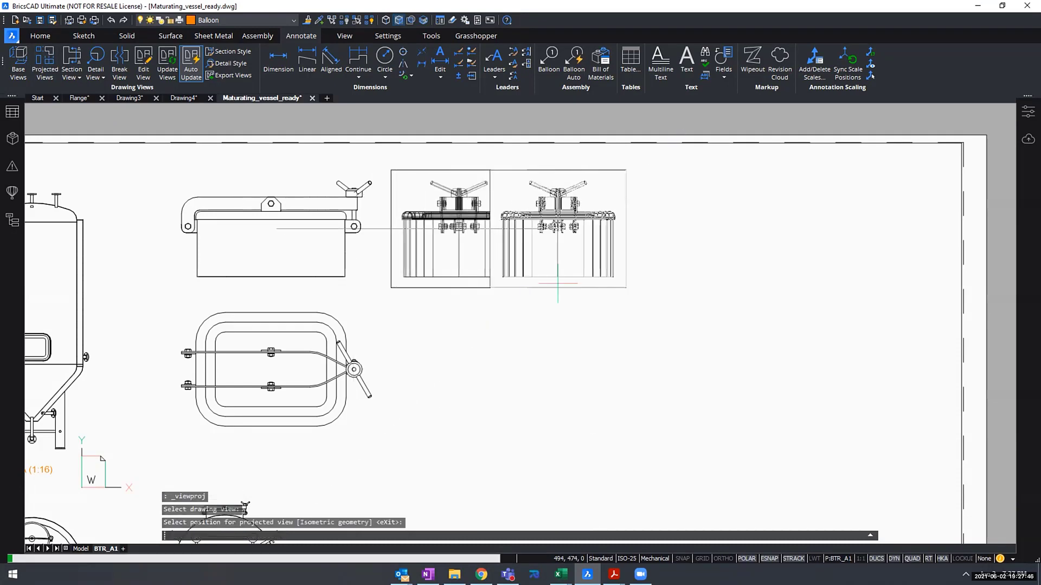
{"action": "key", "text": "Return"}
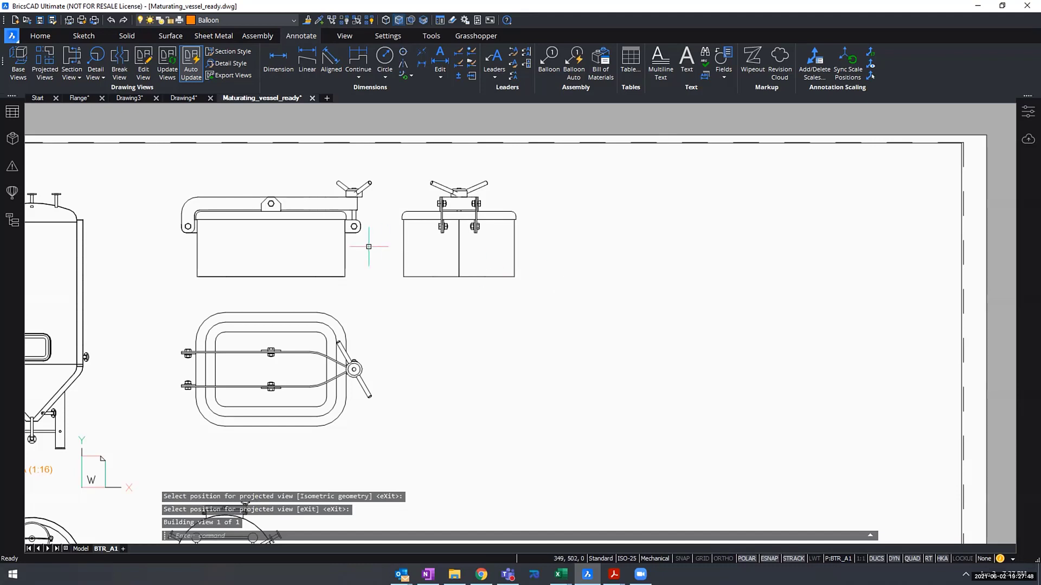
- Generate a base view of only the top manhole from model space, using the existing layout BTR_A1
{"action": "scroll", "coordinate": [369, 246], "scroll_direction": "down", "scroll_amount": 4}
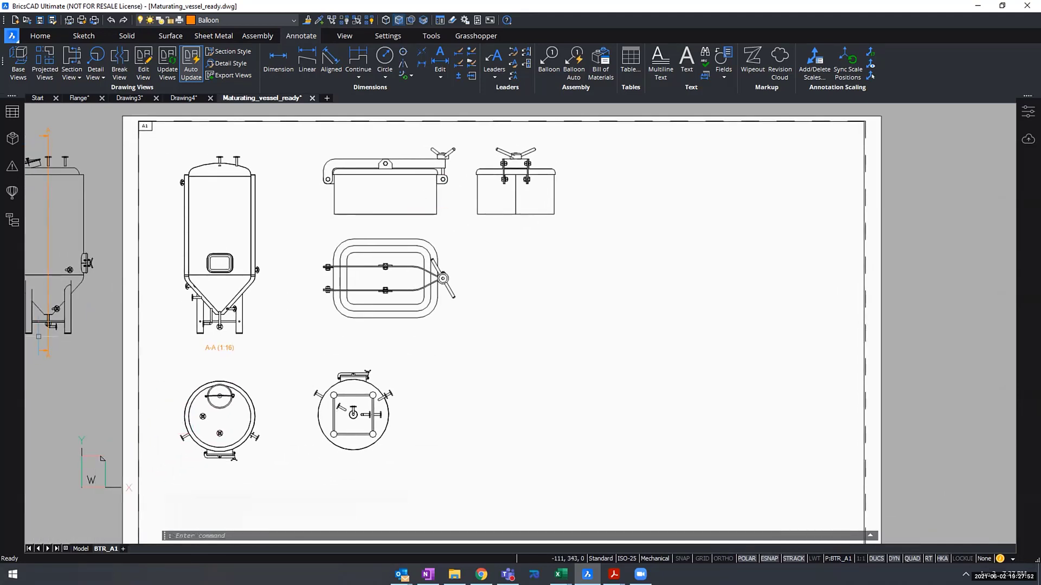
{"action": "scroll", "coordinate": [406, 404], "scroll_direction": "down", "scroll_amount": 3}
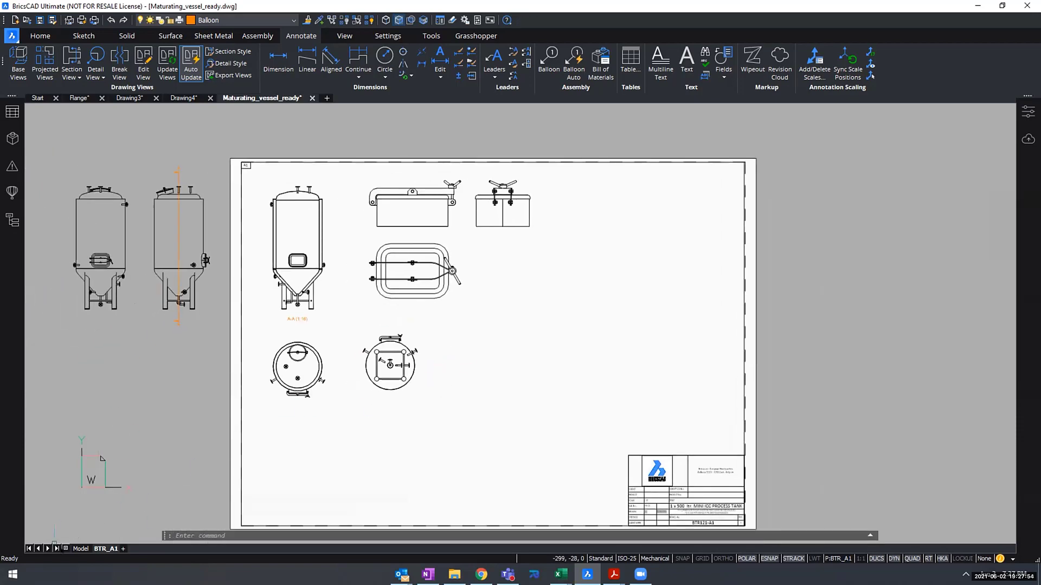
{"action": "left_click", "coordinate": [80, 548]}
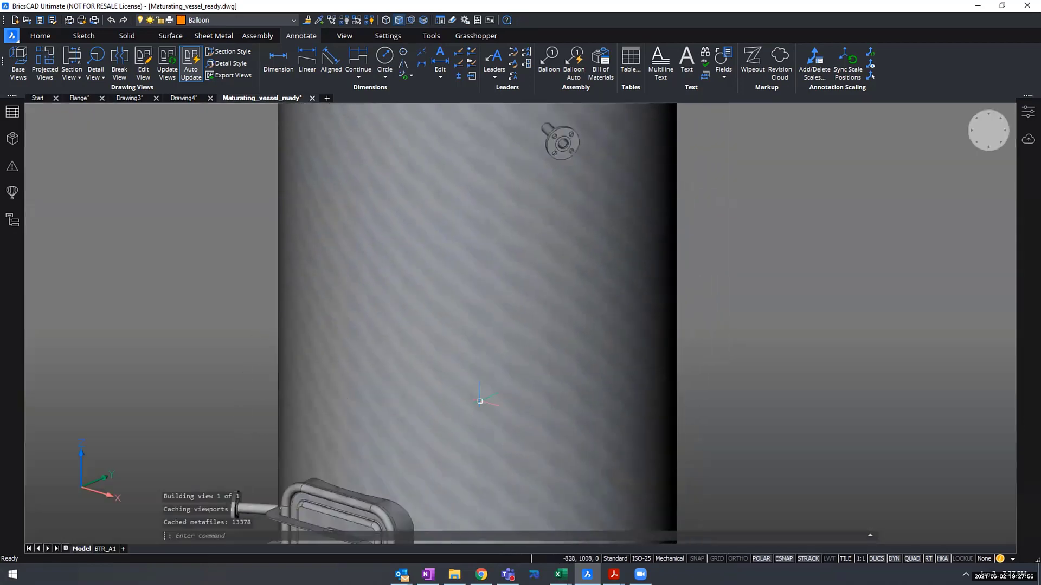
{"action": "scroll", "coordinate": [479, 401], "scroll_direction": "down", "scroll_amount": 3}
{"action": "middle_click_drag", "start_coordinate": [516, 259], "coordinate": [499, 391]}
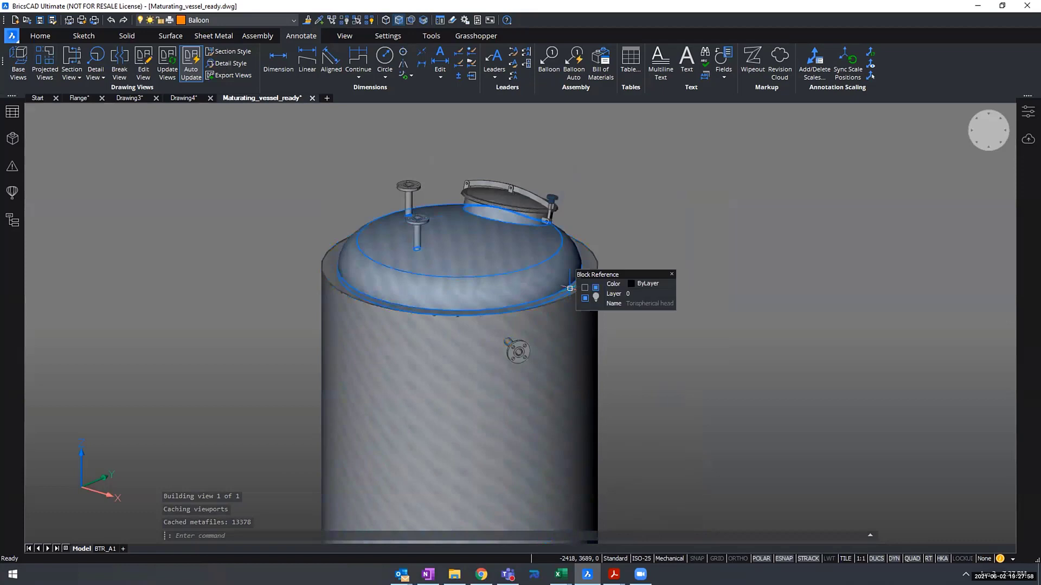
{"action": "scroll", "coordinate": [570, 288], "scroll_direction": "up", "scroll_amount": 3}
{"action": "scroll", "coordinate": [570, 288], "scroll_direction": "down", "scroll_amount": 2}
{"action": "middle_click_drag", "start_coordinate": [570, 289], "coordinate": [758, 258], "text": "shift"}
{"action": "middle_click_drag", "start_coordinate": [819, 248], "coordinate": [765, 293], "text": "shift"}
{"action": "middle_click_drag", "start_coordinate": [765, 293], "coordinate": [654, 325]}
{"action": "scroll", "coordinate": [655, 325], "scroll_direction": "up", "scroll_amount": 4}
{"action": "middle_click_drag", "start_coordinate": [647, 286], "coordinate": [672, 287]}
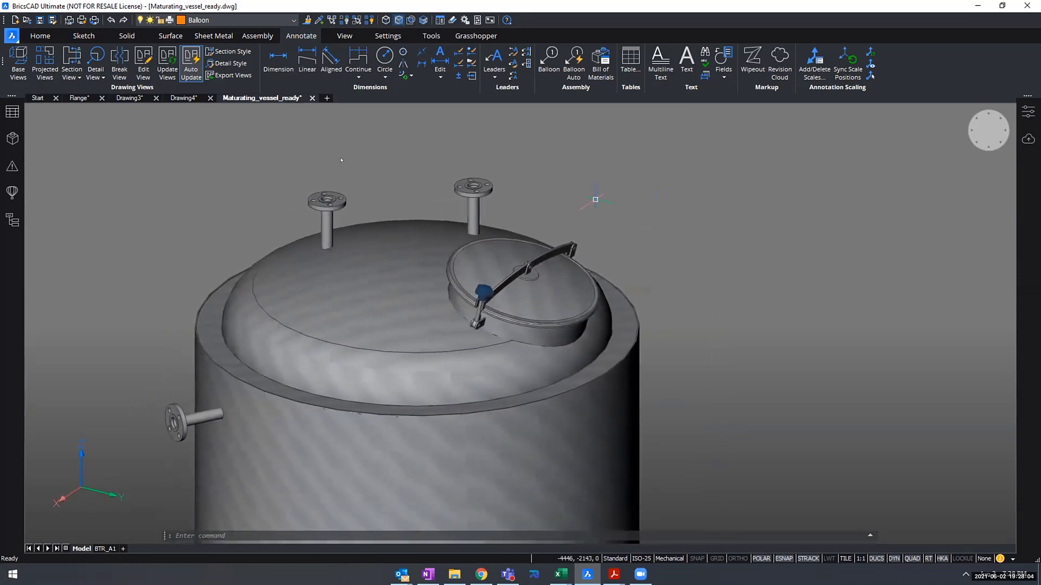
{"action": "left_click", "coordinate": [18, 64]}
{"action": "left_click", "coordinate": [546, 268]}
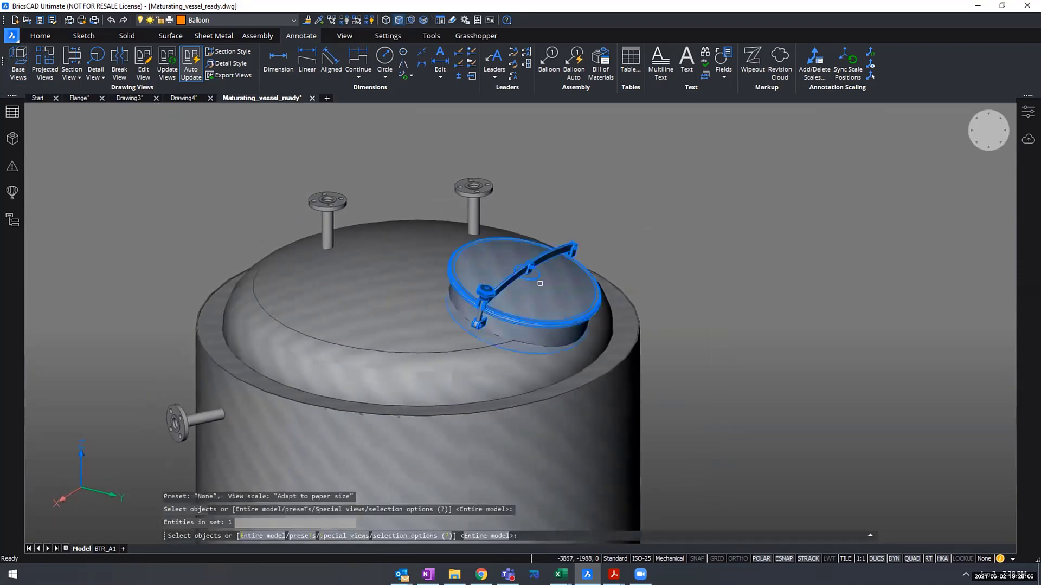
{"action": "key", "text": "Return"}
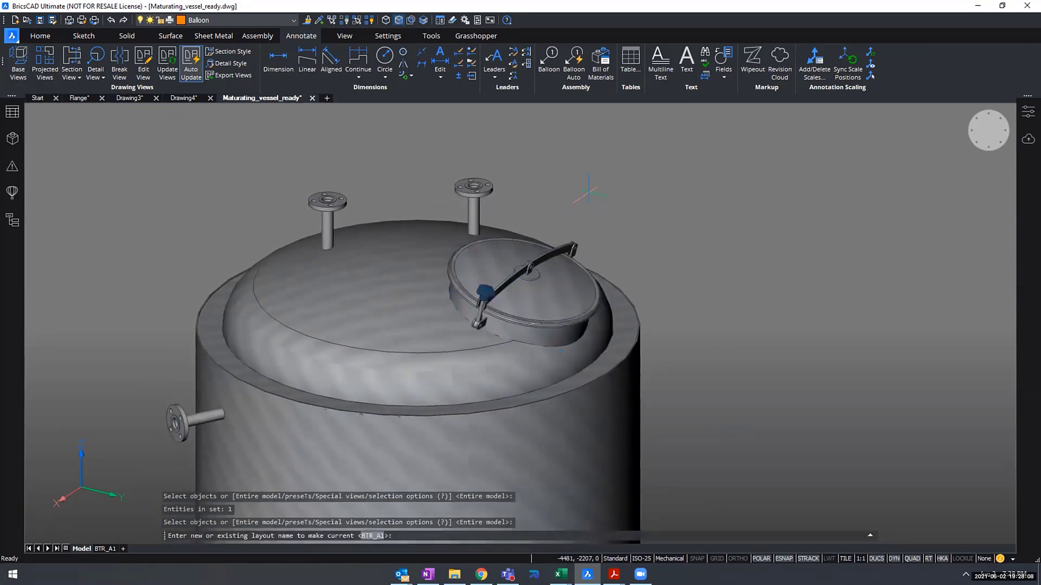
{"action": "key", "text": "Return"}
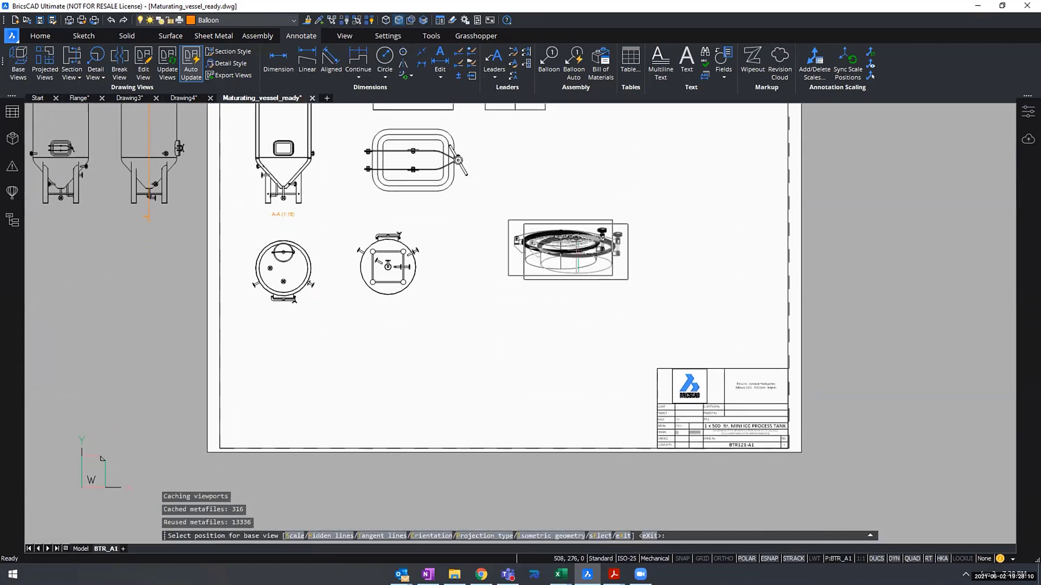
- Place the top manhole's base view right of the vessel's bottom view, with a side projection beside it and an isometric projection diagonally above
{"action": "scroll", "coordinate": [568, 249], "scroll_direction": "up", "scroll_amount": 2}
{"action": "left_click", "coordinate": [444, 303]}
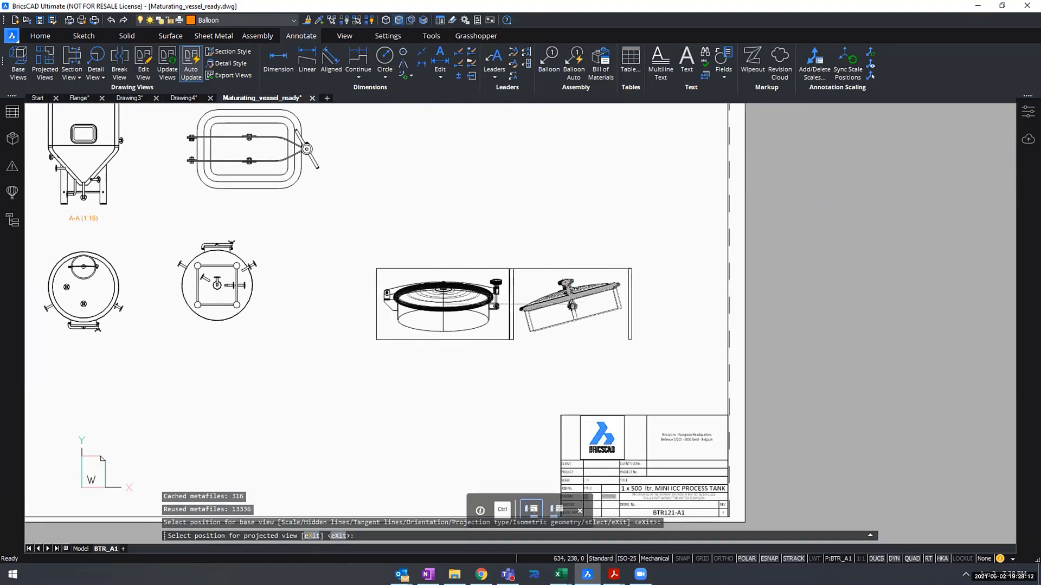
{"action": "left_click", "coordinate": [617, 304]}
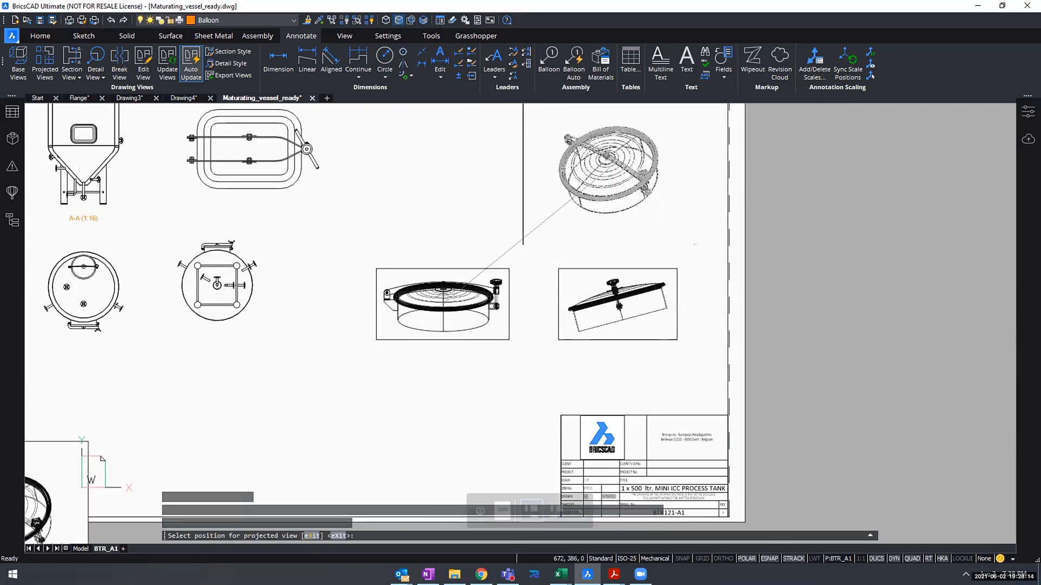
{"action": "left_click", "coordinate": [608, 172]}
{"action": "key", "text": "Return"}
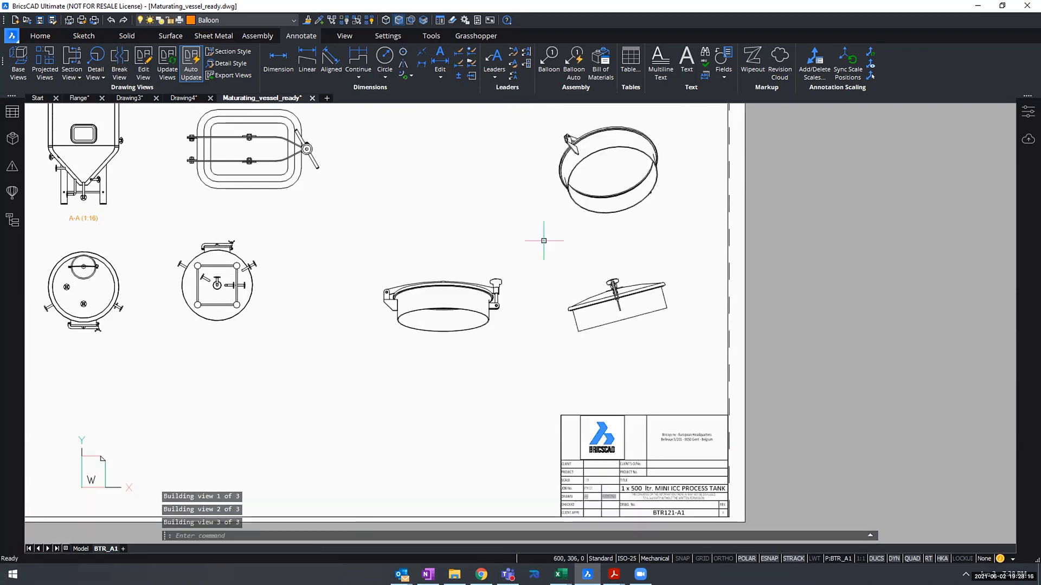
- Undo the creation of the top manhole's drawing views and return to model space
{"action": "scroll", "coordinate": [565, 244], "scroll_direction": "down", "scroll_amount": 2}
{"action": "middle_click_drag", "start_coordinate": [600, 259], "coordinate": [627, 343]}
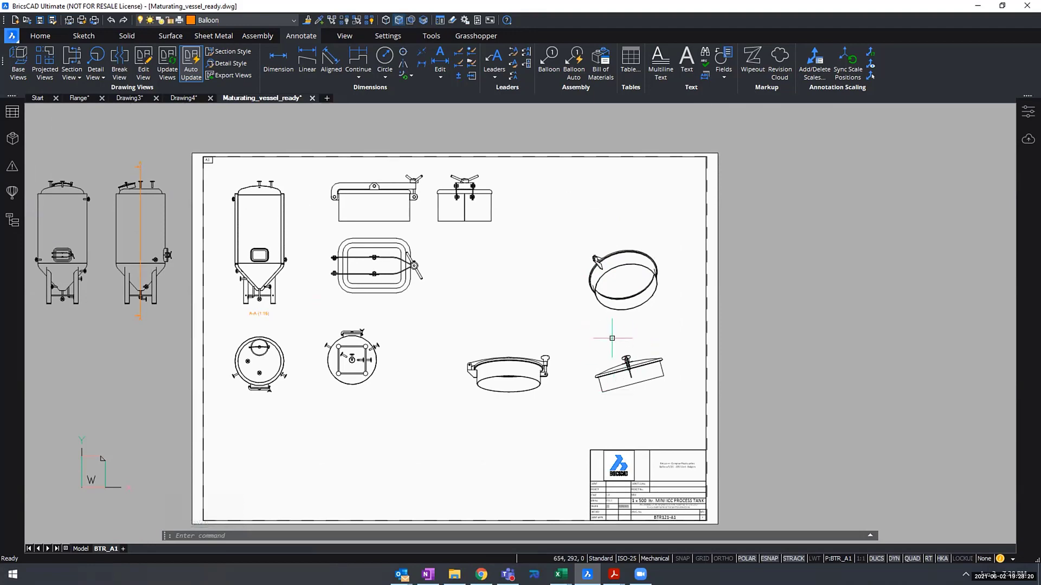
{"action": "key", "text": "ctrl+z"}
{"action": "key", "text": "ctrl+z"}
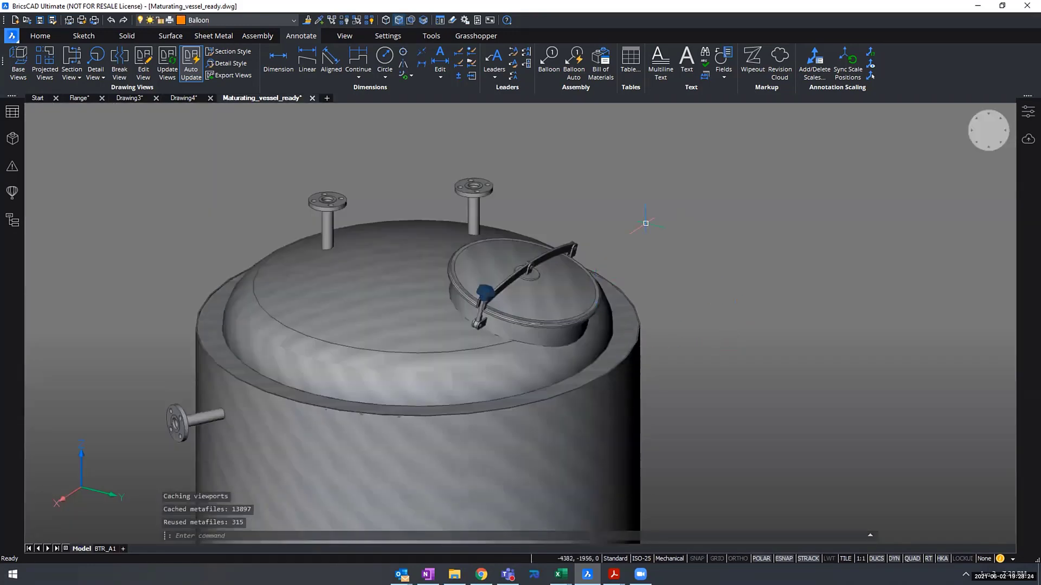
- Set a plan view of the current UCS aligned with the small circular face at the centre of the top manhole's lid
{"action": "scroll", "coordinate": [624, 300], "scroll_direction": "up", "scroll_amount": 1}
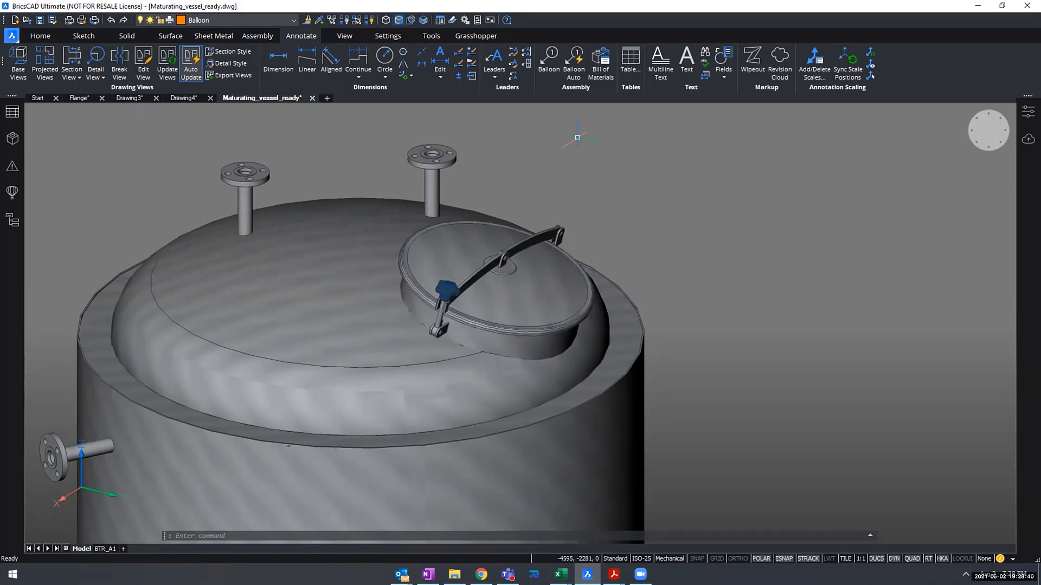
{"action": "left_click", "coordinate": [344, 36]}
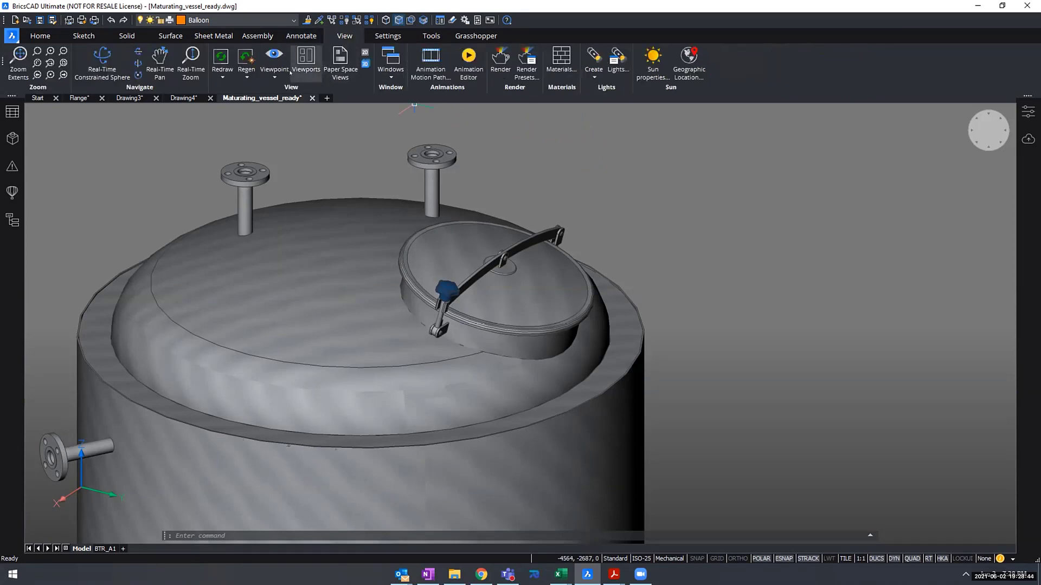
{"action": "left_click", "coordinate": [274, 78]}
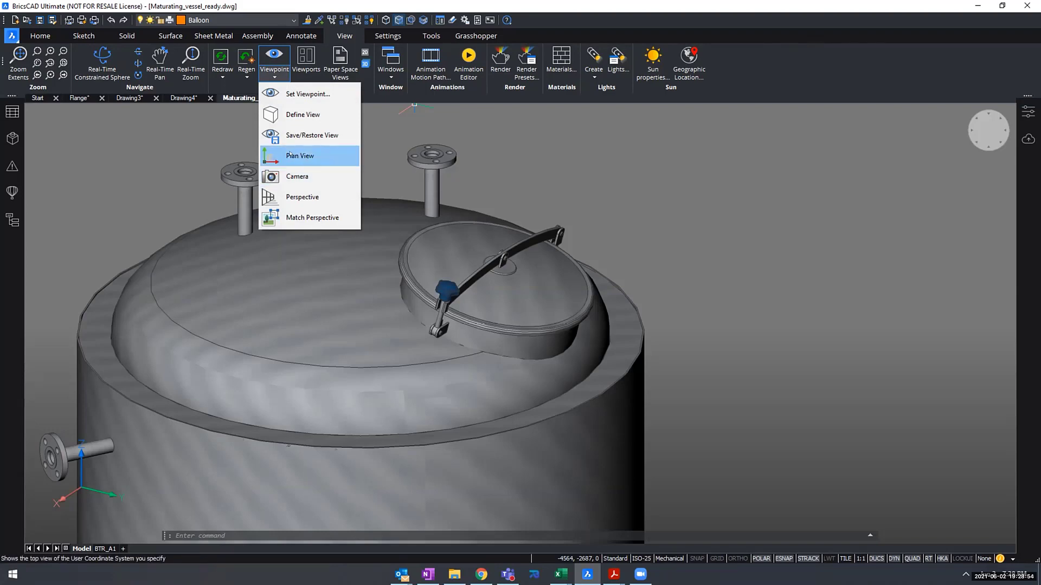
{"action": "left_click", "coordinate": [290, 155]}
{"action": "scroll", "coordinate": [414, 173], "scroll_direction": "up", "scroll_amount": 3}
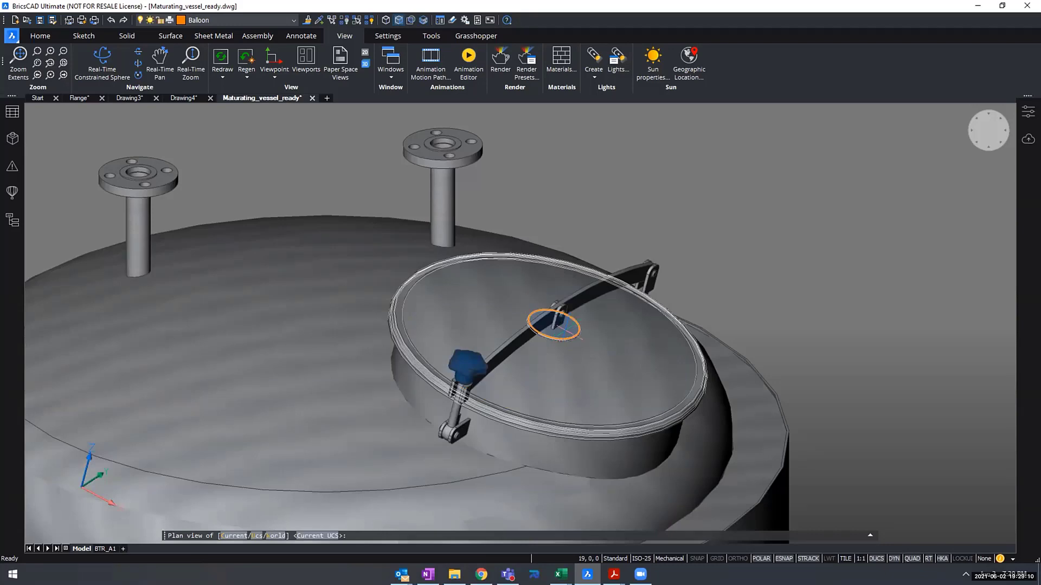
{"action": "key", "text": "Return"}
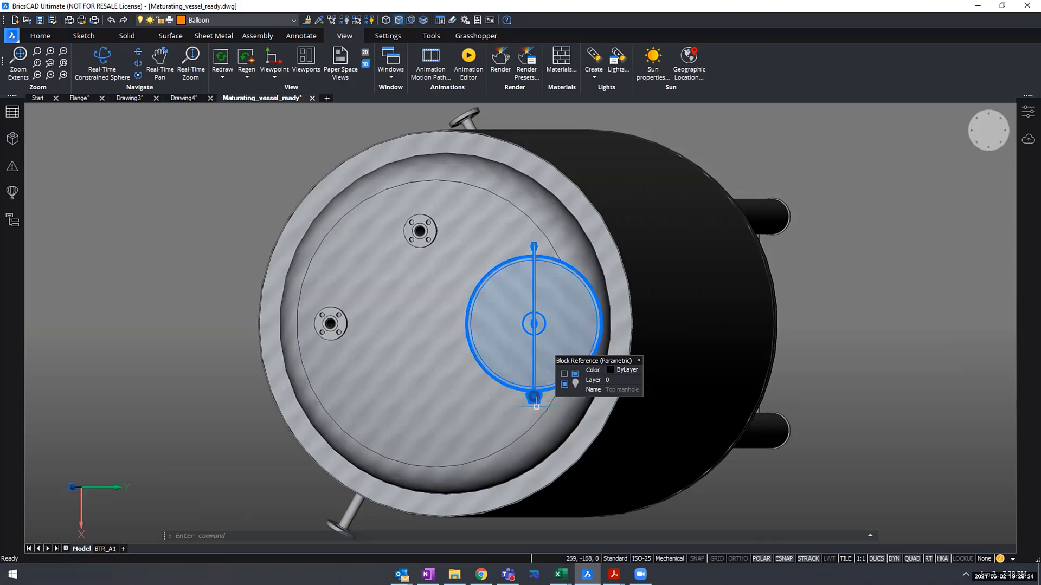
{"action": "left_click", "coordinate": [535, 400]}
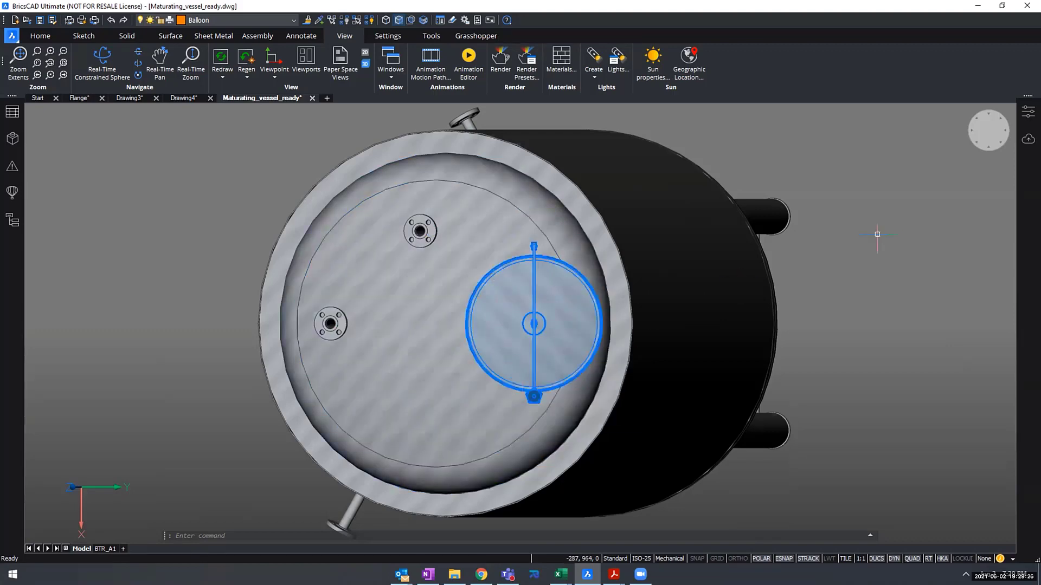
{"action": "key", "text": "Escape"}
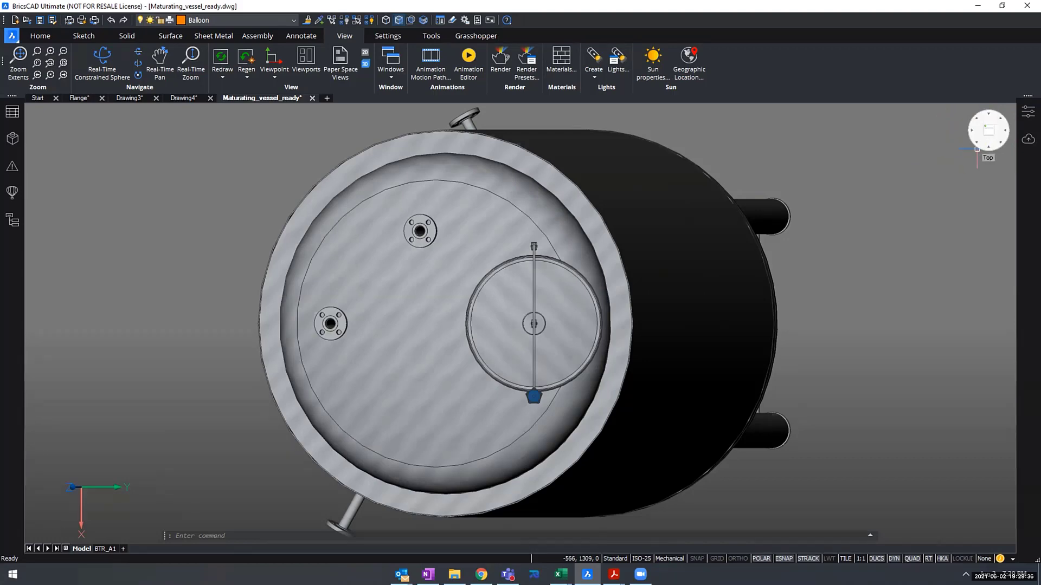
- Switch the LookFrom control to Twist Mode and twist the plan view right in 90° steps until the manhole's blue knob points up
{"action": "right_click", "coordinate": [990, 131]}
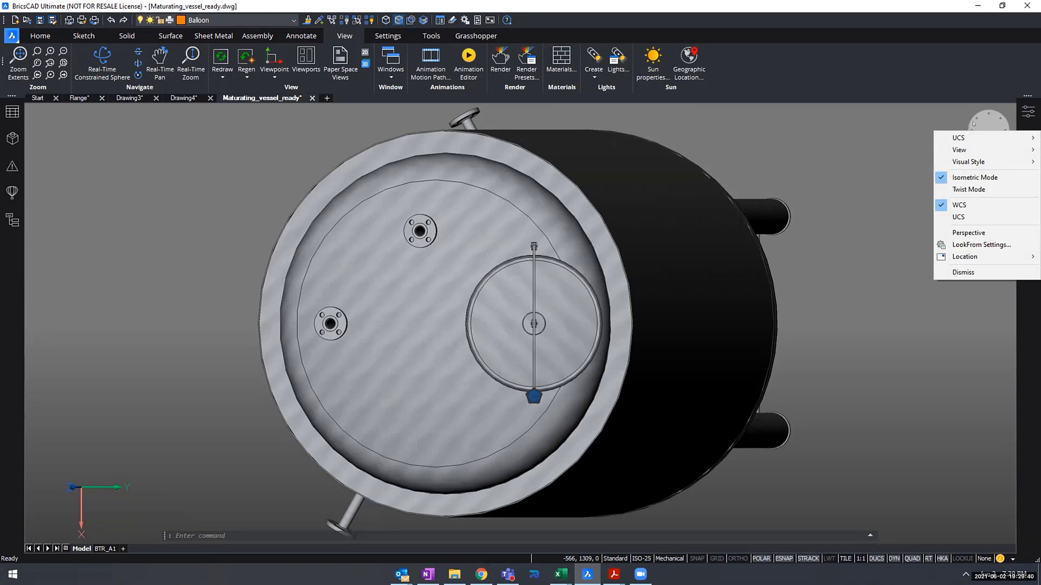
{"action": "left_click", "coordinate": [965, 188]}
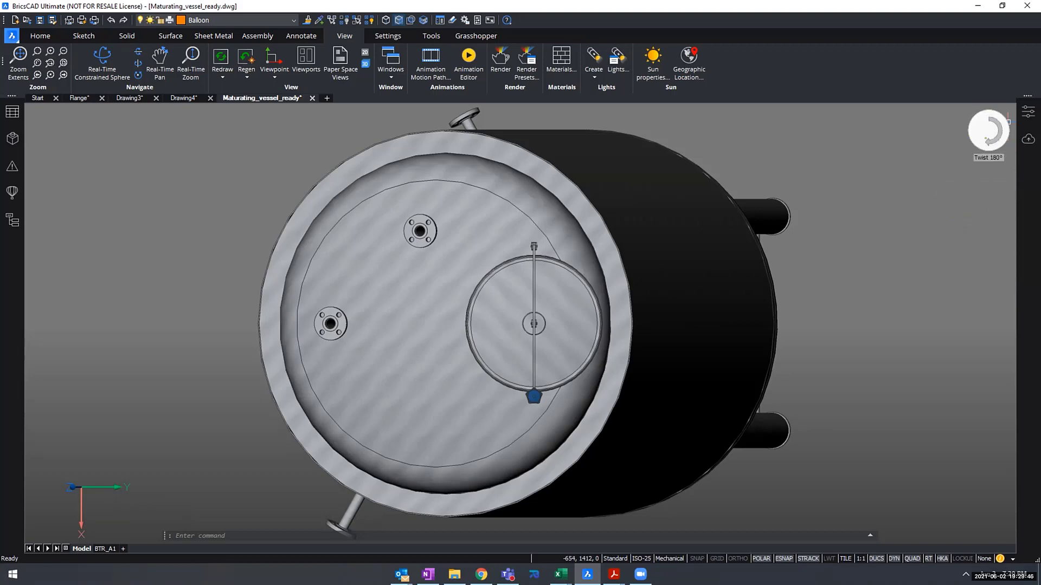
{"action": "left_click", "coordinate": [988, 142]}
{"action": "left_click", "coordinate": [1000, 131]}
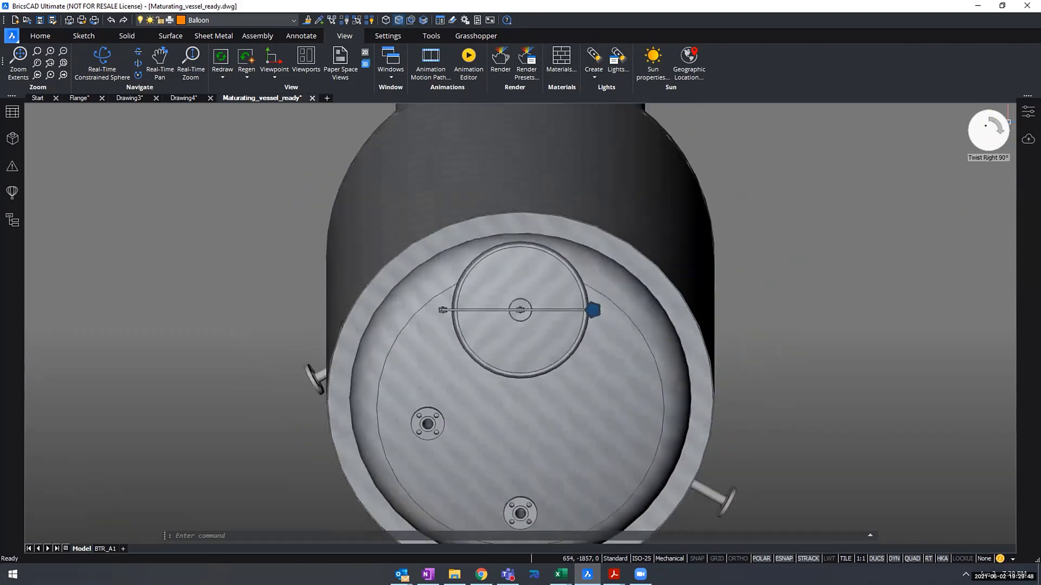
{"action": "left_click", "coordinate": [998, 130]}
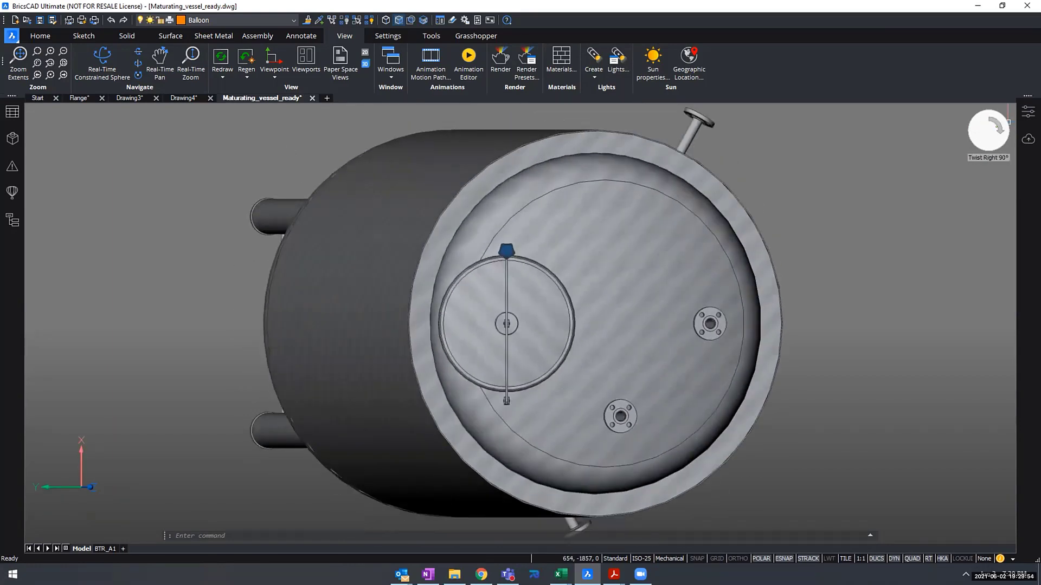
- Twist the plan view right another 90° and start a base view of only the top manhole on layout BTR_A1
{"action": "left_click", "coordinate": [995, 128]}
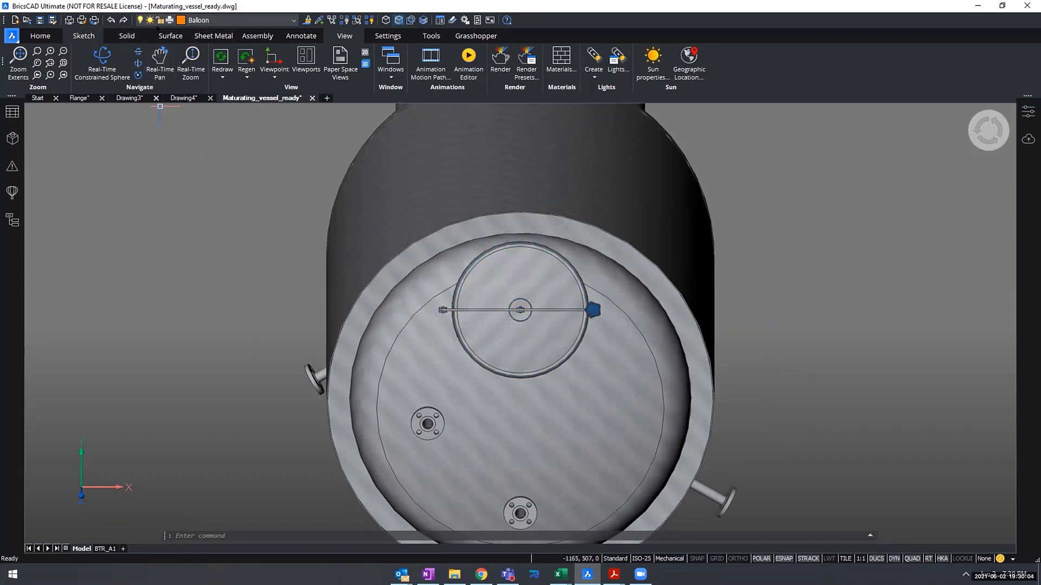
{"action": "left_click", "coordinate": [288, 36]}
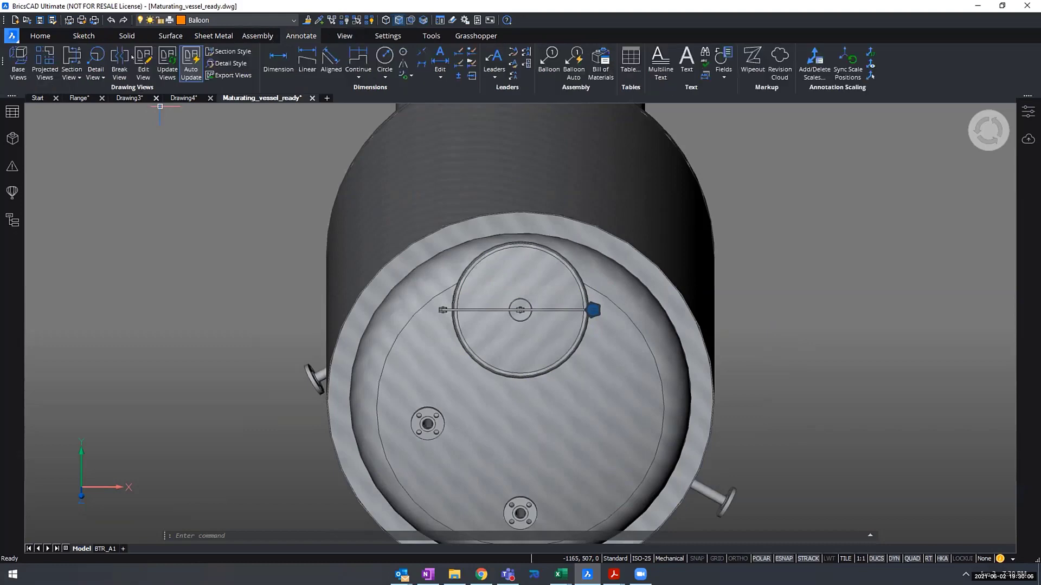
{"action": "left_click", "coordinate": [18, 62]}
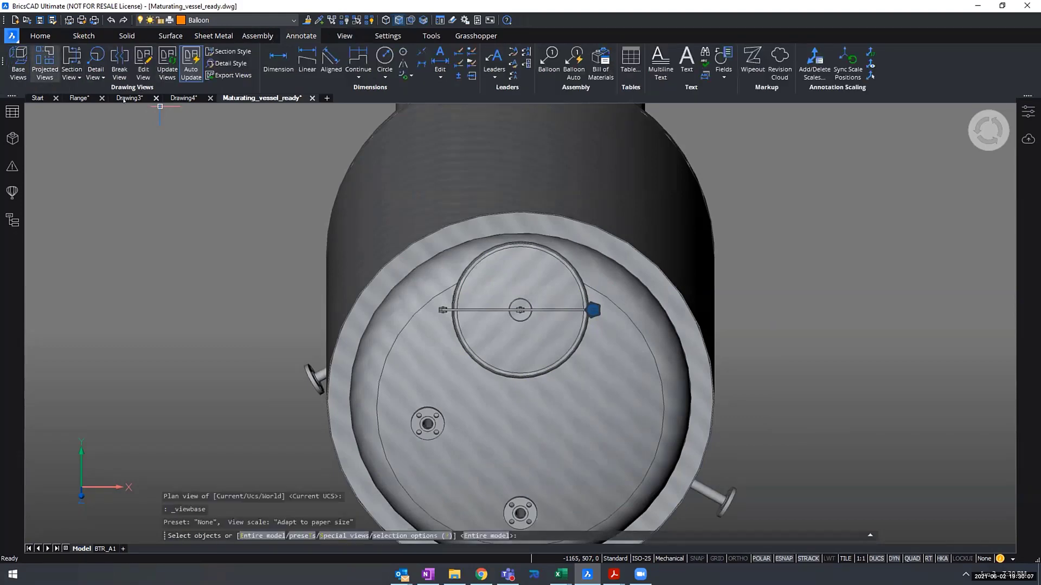
{"action": "left_click", "coordinate": [520, 293]}
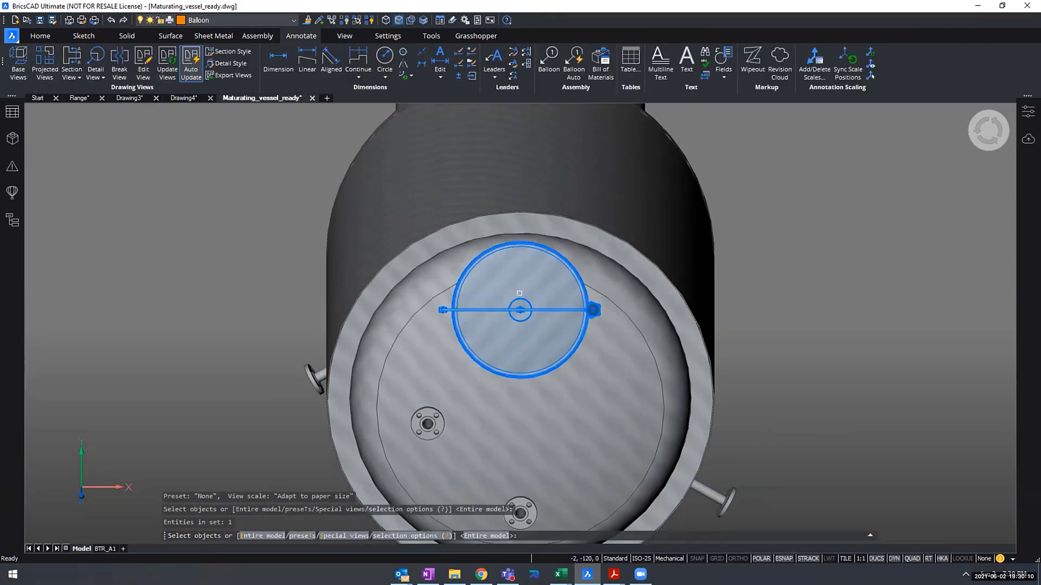
{"action": "key", "text": "Return"}
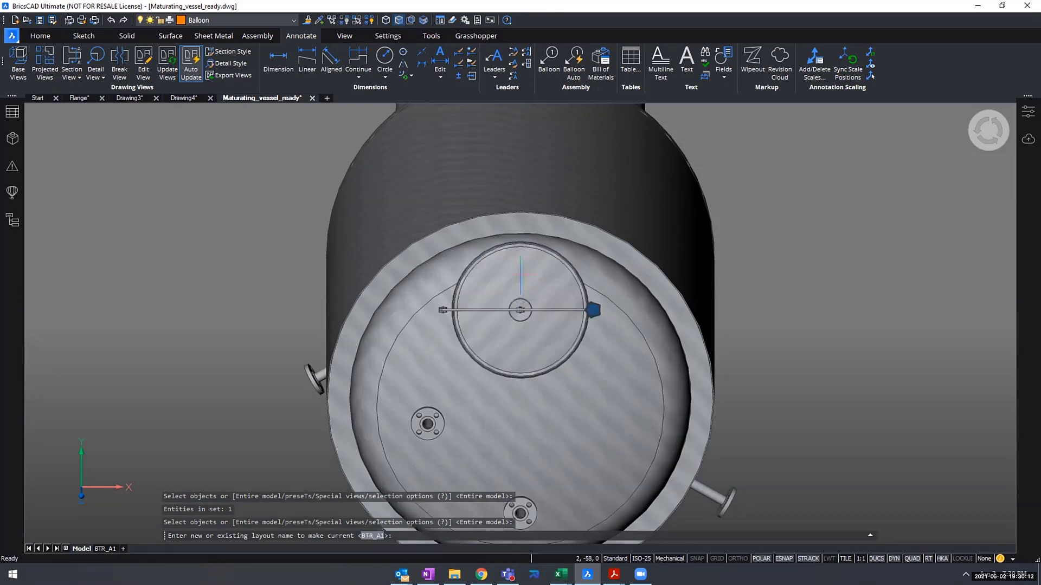
{"action": "key", "text": "Return"}
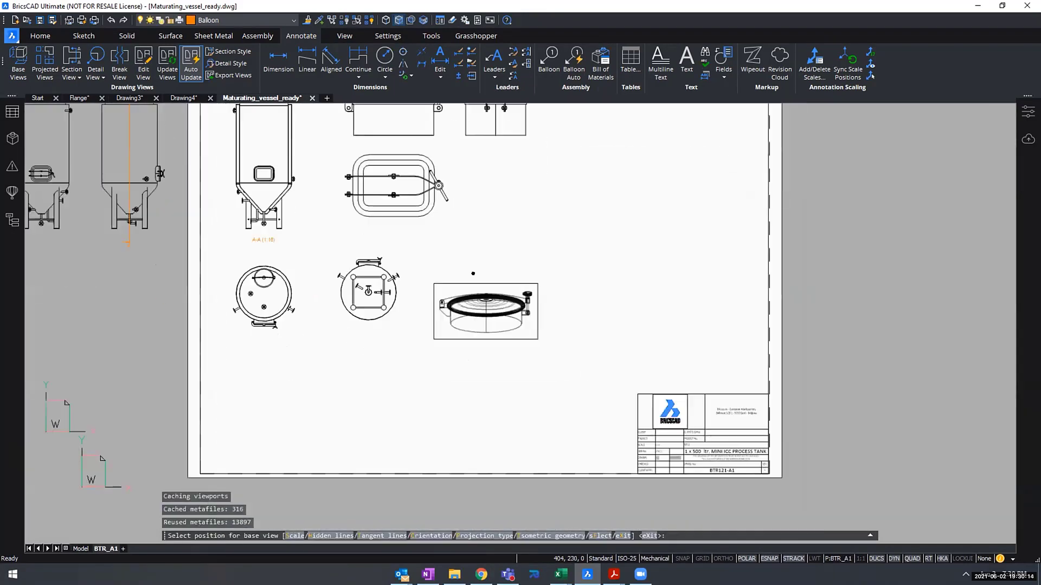
- Set the orientation of the top manhole's base view to Current
{"action": "middle_click_drag", "start_coordinate": [473, 274], "coordinate": [471, 268]}
{"action": "scroll", "coordinate": [474, 255], "scroll_direction": "up", "scroll_amount": 1}
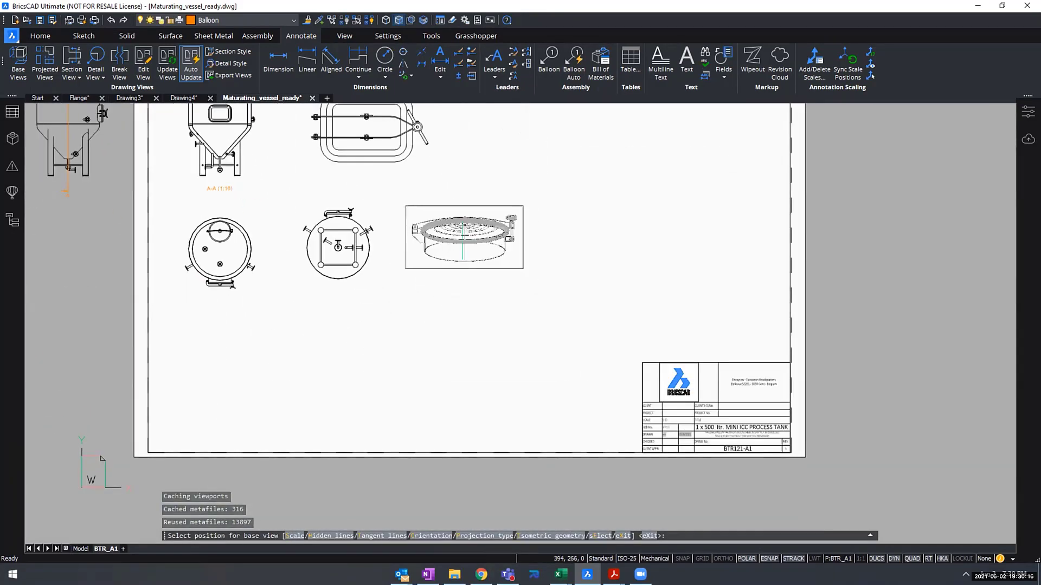
{"action": "middle_click_drag", "start_coordinate": [501, 258], "coordinate": [449, 301]}
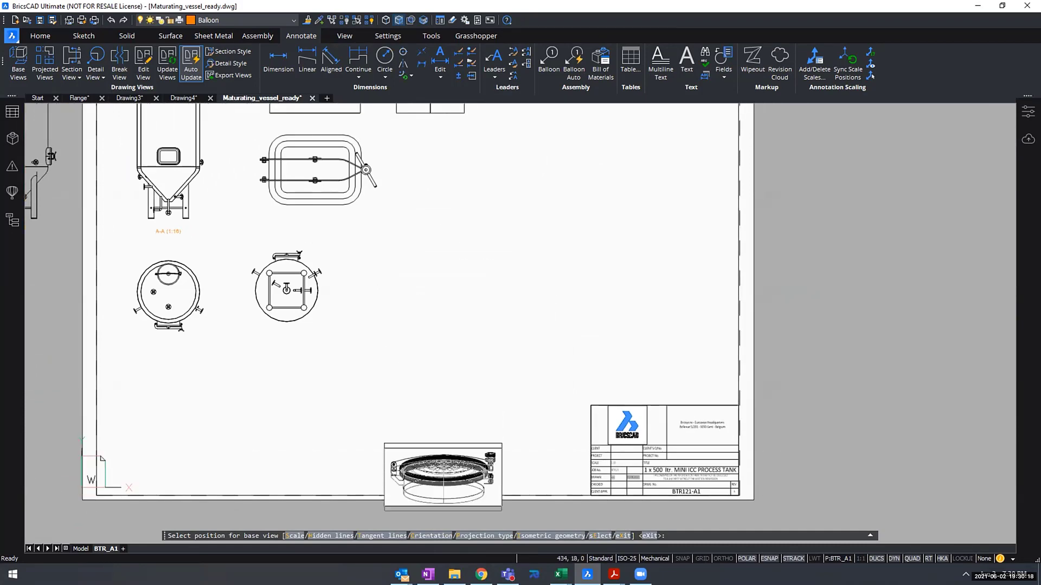
{"action": "left_click", "coordinate": [427, 536]}
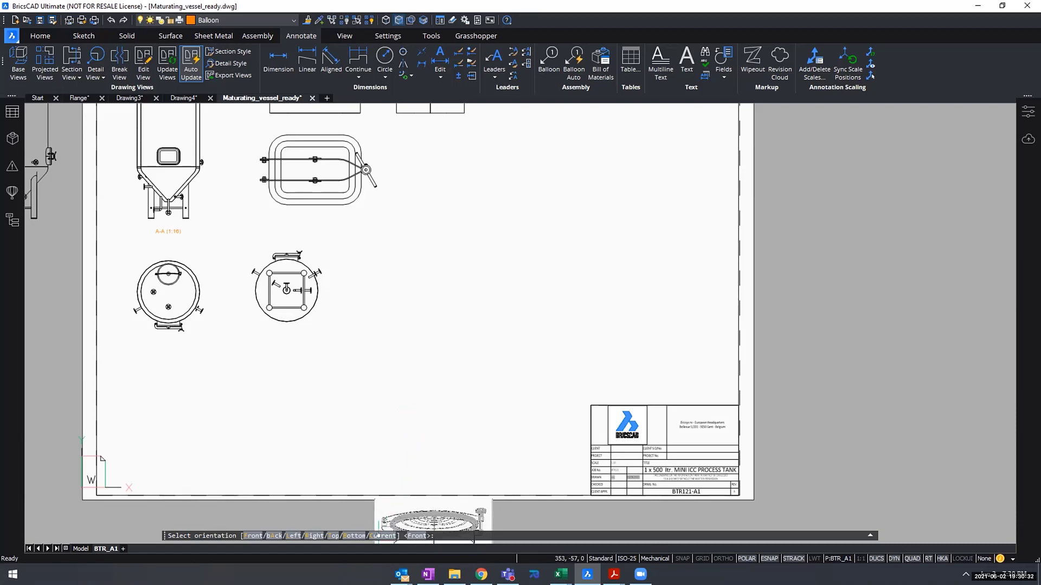
{"action": "key", "text": "Return"}
{"action": "scroll", "coordinate": [522, 263], "scroll_direction": "up", "scroll_amount": 2}
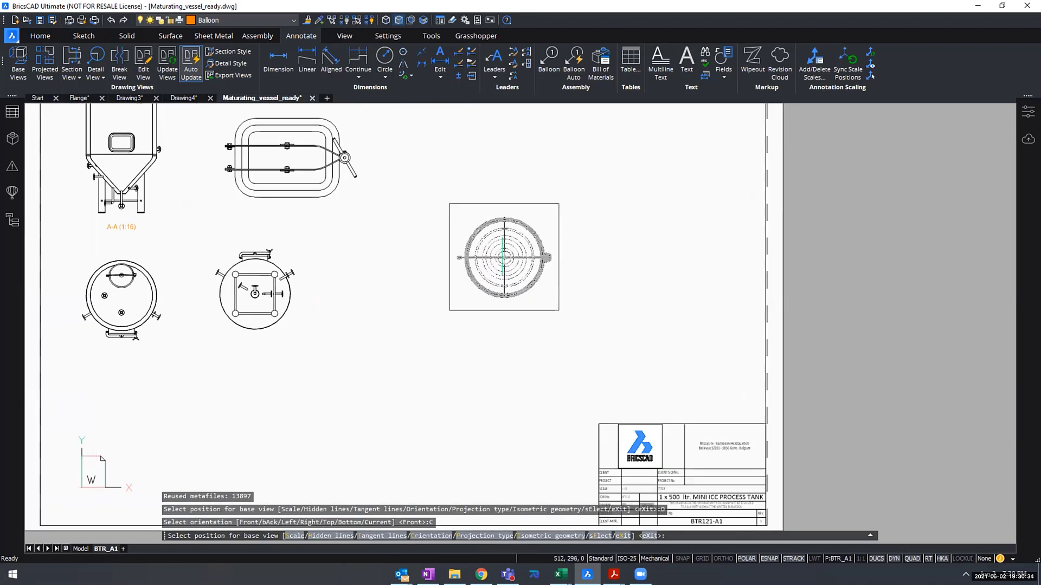
- Place the top manhole's base view right of the vessel's bottom view, with one projected view directly above it
{"action": "scroll", "coordinate": [444, 324], "scroll_direction": "down", "scroll_amount": 3}
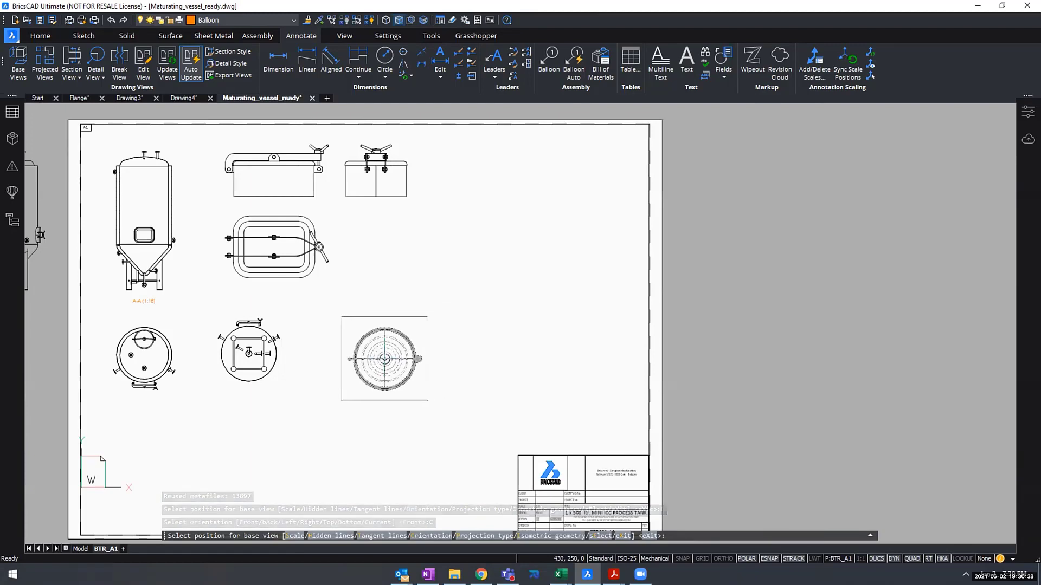
{"action": "left_click", "coordinate": [384, 359]}
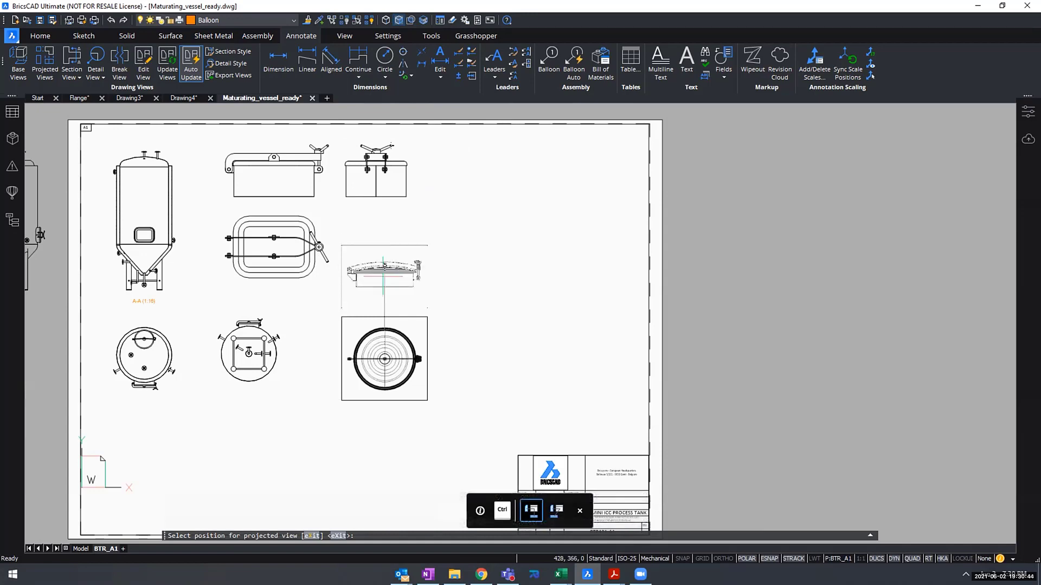
{"action": "left_click", "coordinate": [383, 276]}
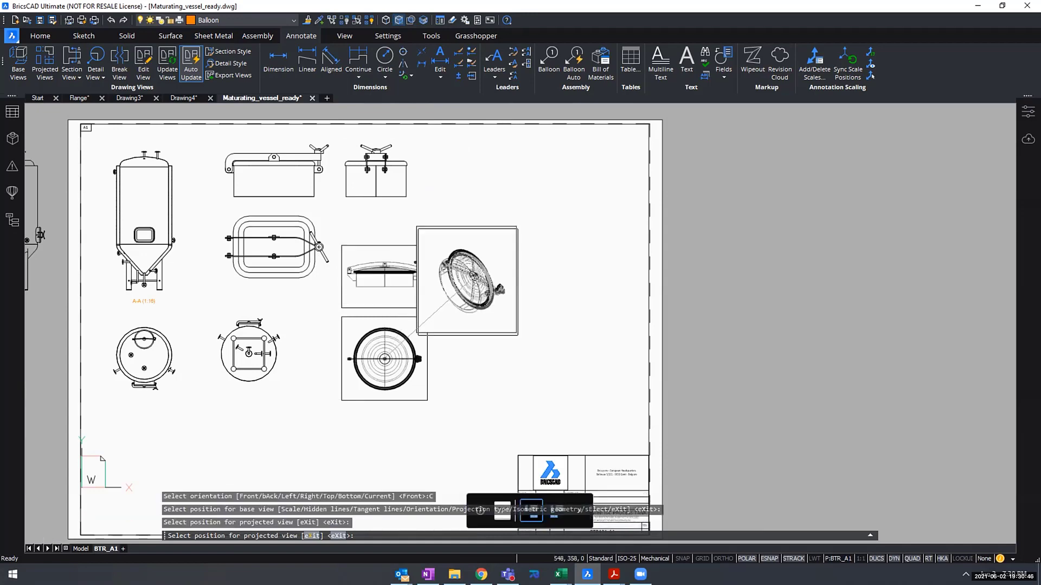
{"action": "key", "text": "Return"}
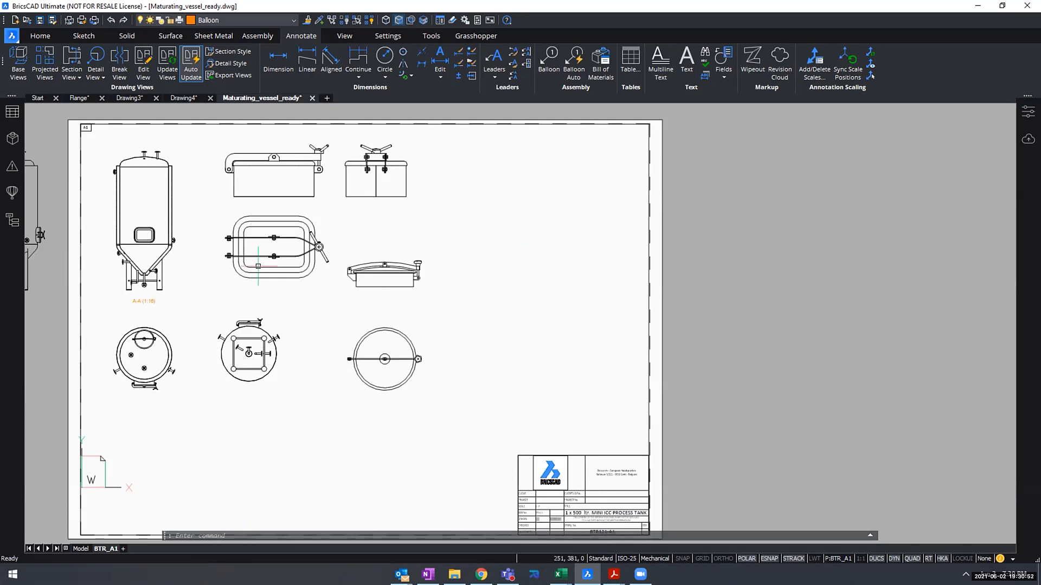
- Add a vertical linear dimension for the cylindrical shell's height, left of the vessel in section view A-A
{"action": "mouse_move", "coordinate": [353, 354]}
{"action": "middle_mouse_down"}
{"action": "mouse_move", "coordinate": [458, 370]}
{"action": "mouse_move", "coordinate": [499, 389]}
{"action": "middle_mouse_up"}
{"action": "scroll", "coordinate": [499, 388], "scroll_direction": "up", "scroll_amount": 1}
{"action": "scroll", "coordinate": [499, 389], "scroll_direction": "up", "scroll_amount": 1}
{"action": "mouse_move", "coordinate": [425, 350]}
{"action": "middle_mouse_down"}
{"action": "mouse_move", "coordinate": [486, 407]}
{"action": "mouse_move", "coordinate": [505, 405]}
{"action": "middle_mouse_up"}
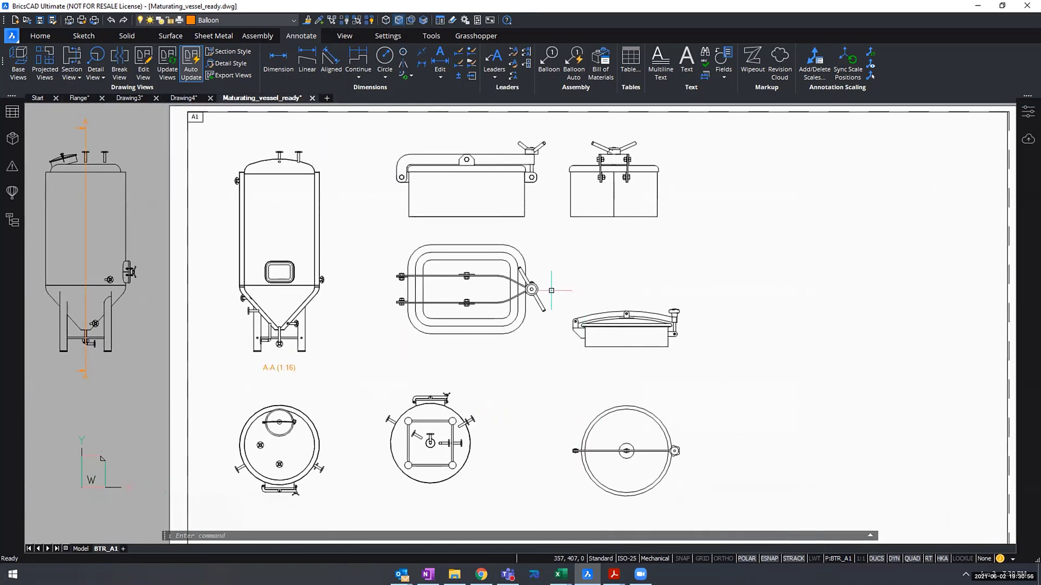
{"action": "scroll", "coordinate": [411, 263], "scroll_direction": "up", "scroll_amount": 3}
{"action": "middle_click_drag", "start_coordinate": [362, 241], "coordinate": [549, 292]}
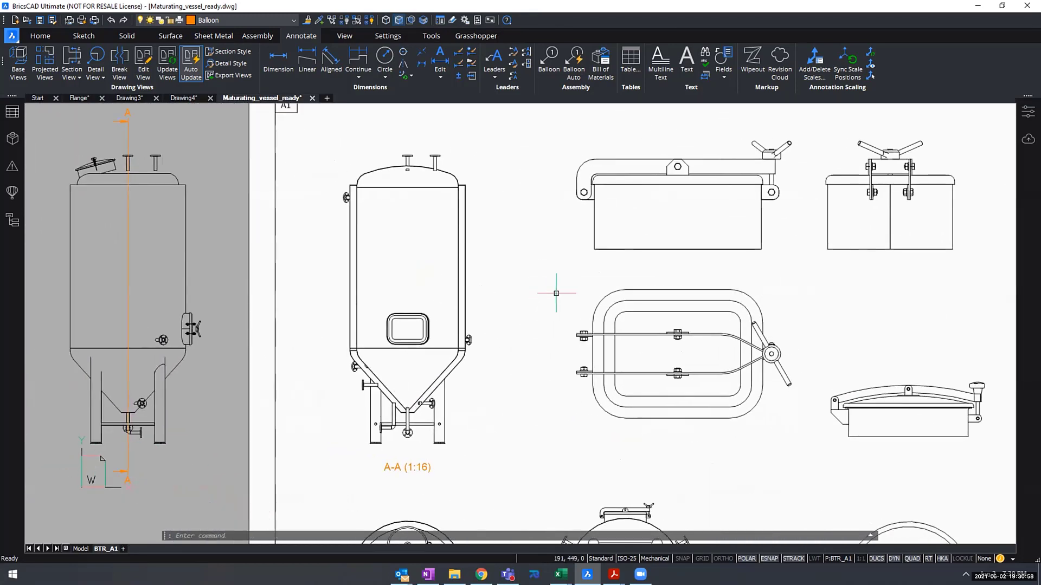
{"action": "scroll", "coordinate": [558, 291], "scroll_direction": "up", "scroll_amount": 1}
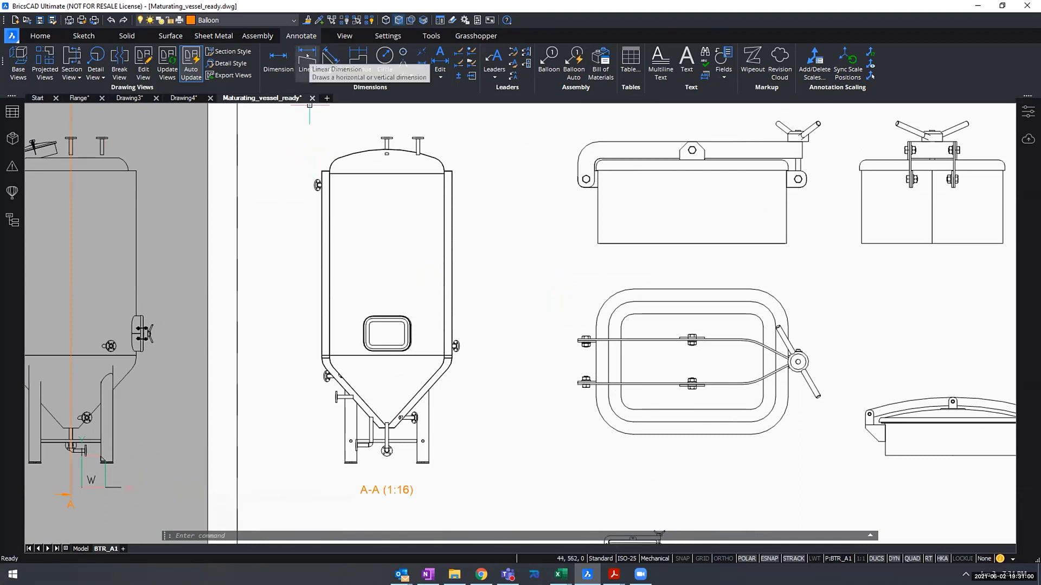
{"action": "left_click", "coordinate": [307, 61]}
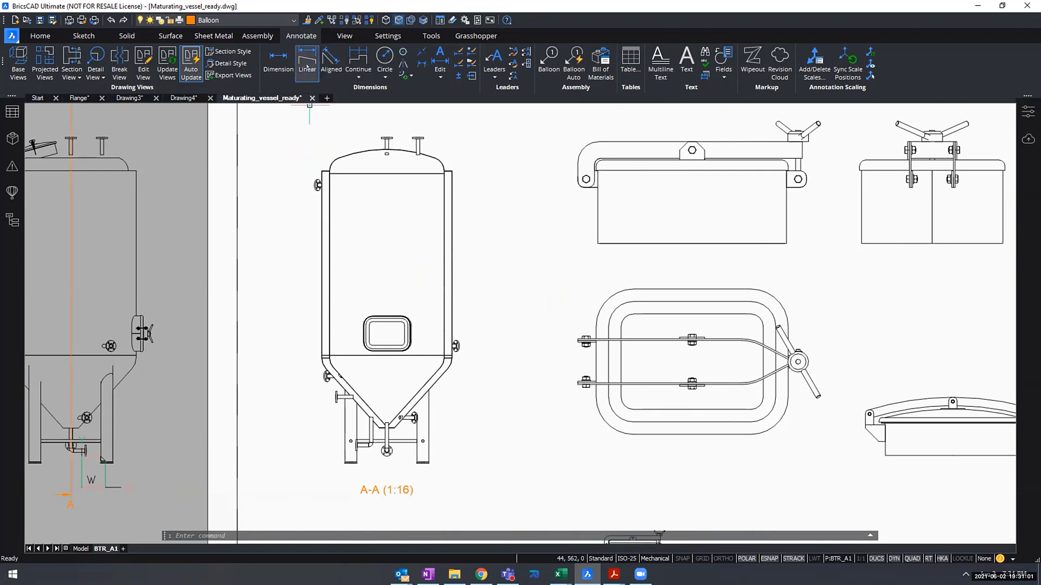
{"action": "left_click", "coordinate": [330, 355]}
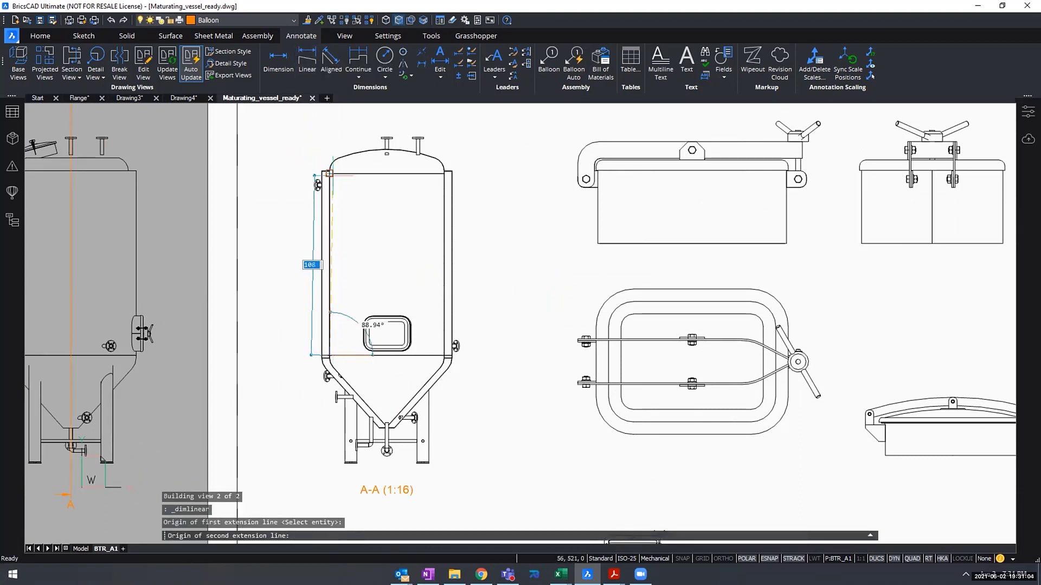
{"action": "left_click", "coordinate": [329, 175]}
{"action": "left_click", "coordinate": [287, 233]}
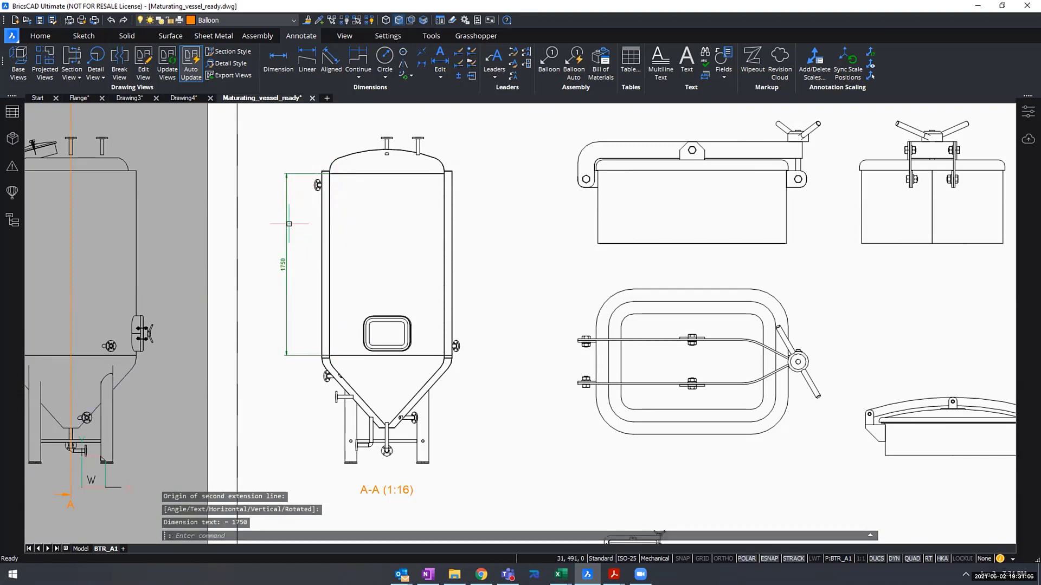
- Break section view A-A with horizontal break lines, from just below the shell's upper edge to just above the rectangular manhole
{"action": "scroll", "coordinate": [289, 224], "scroll_direction": "up", "scroll_amount": 2}
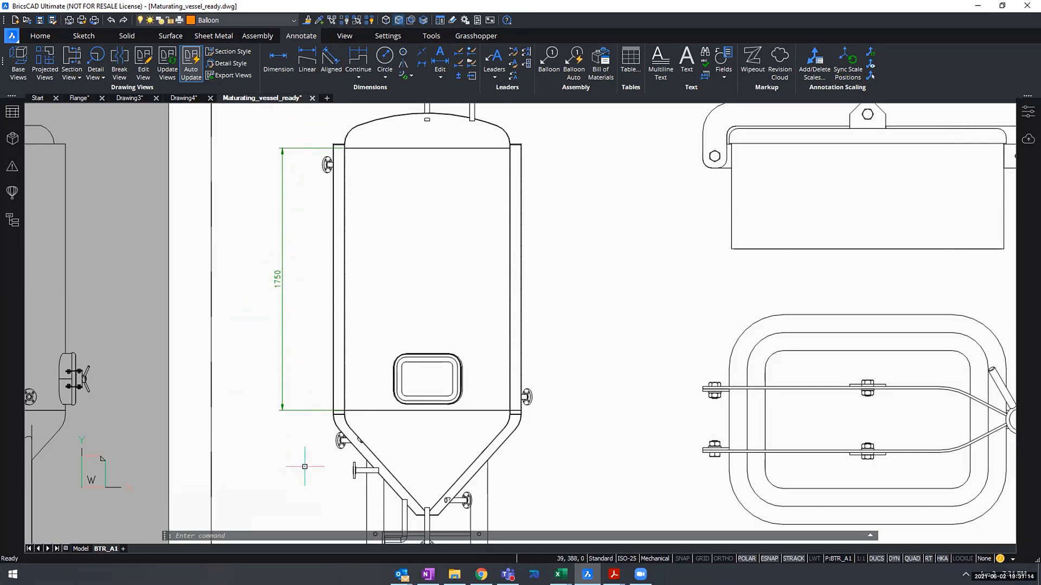
{"action": "middle_click_drag", "start_coordinate": [317, 329], "coordinate": [431, 327]}
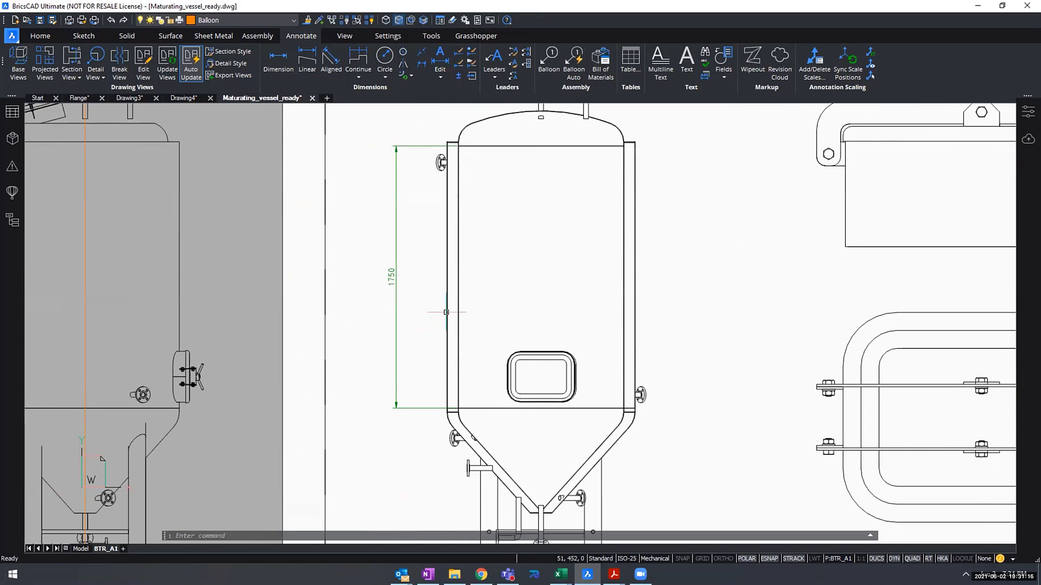
{"action": "scroll", "coordinate": [445, 312], "scroll_direction": "down", "scroll_amount": 4}
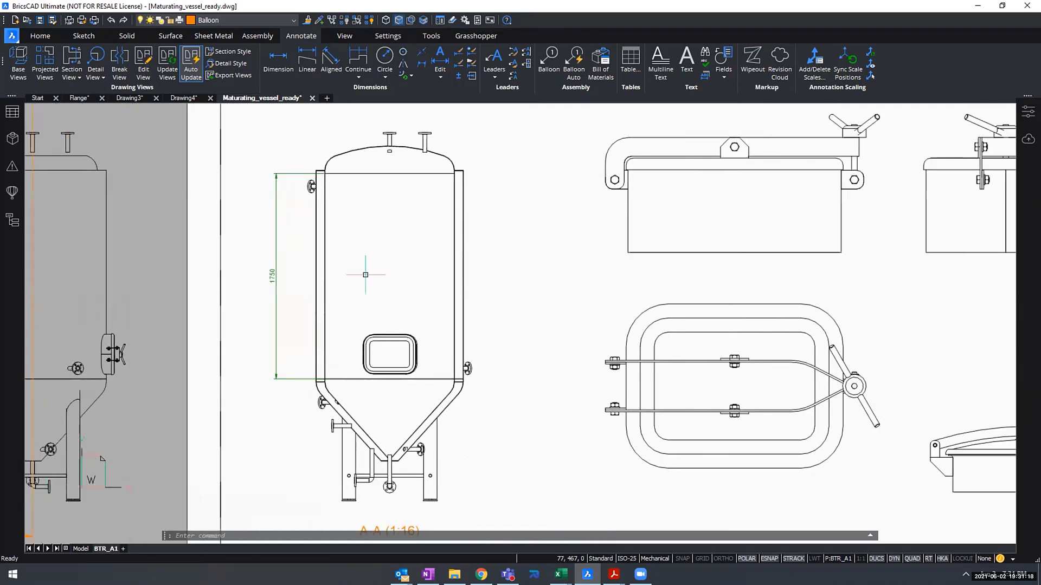
{"action": "scroll", "coordinate": [465, 368], "scroll_direction": "down", "scroll_amount": 2}
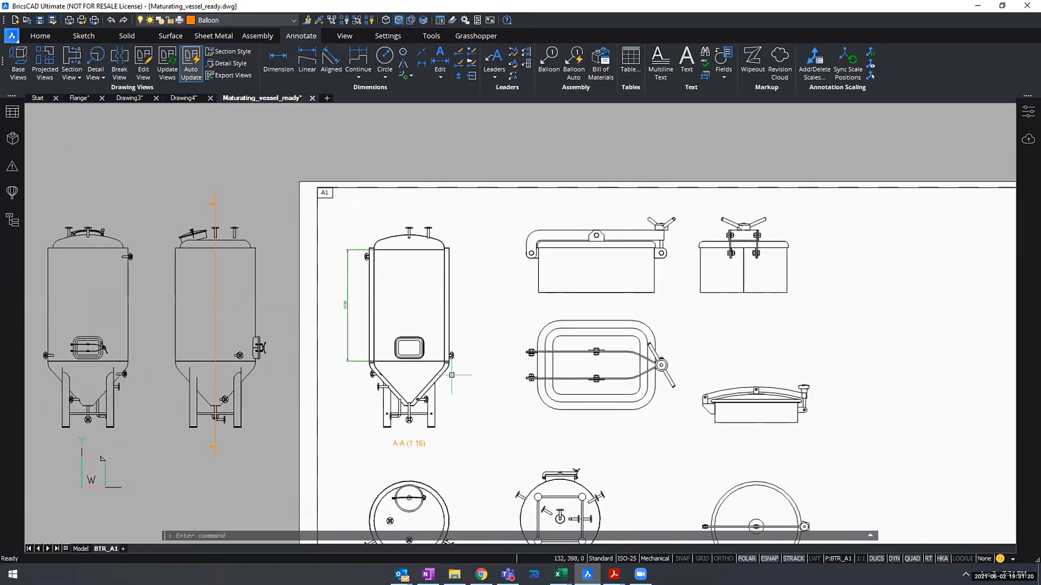
{"action": "mouse_move", "coordinate": [451, 374]}
{"action": "middle_mouse_down"}
{"action": "mouse_move", "coordinate": [415, 295]}
{"action": "mouse_move", "coordinate": [376, 279]}
{"action": "mouse_move", "coordinate": [538, 335]}
{"action": "mouse_move", "coordinate": [547, 350]}
{"action": "mouse_move", "coordinate": [496, 350]}
{"action": "middle_mouse_up"}
{"action": "scroll", "coordinate": [376, 279], "scroll_direction": "down", "scroll_amount": 1}
{"action": "scroll", "coordinate": [547, 349], "scroll_direction": "up", "scroll_amount": 2}
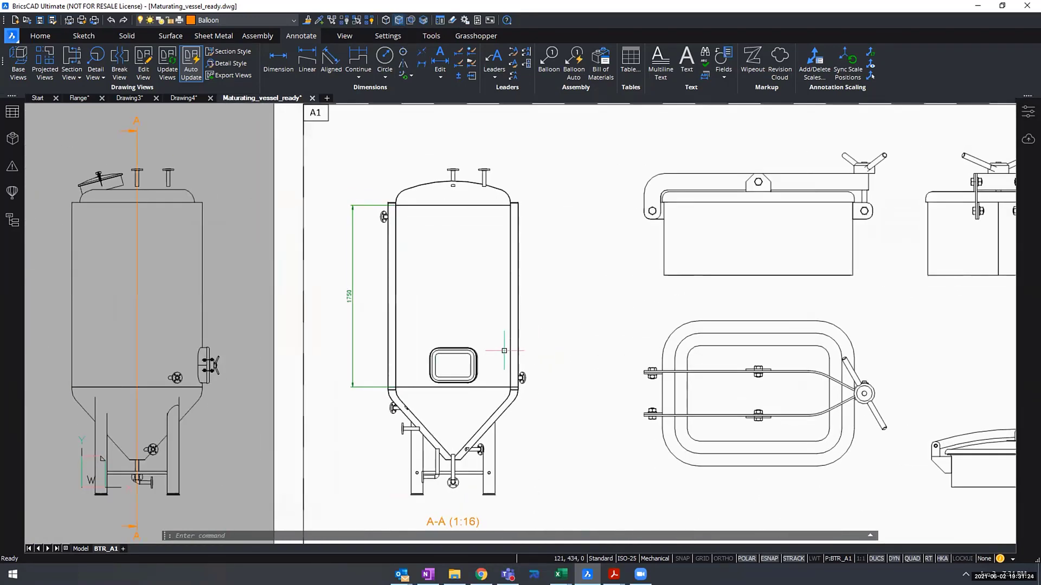
{"action": "scroll", "coordinate": [520, 347], "scroll_direction": "up", "scroll_amount": 2}
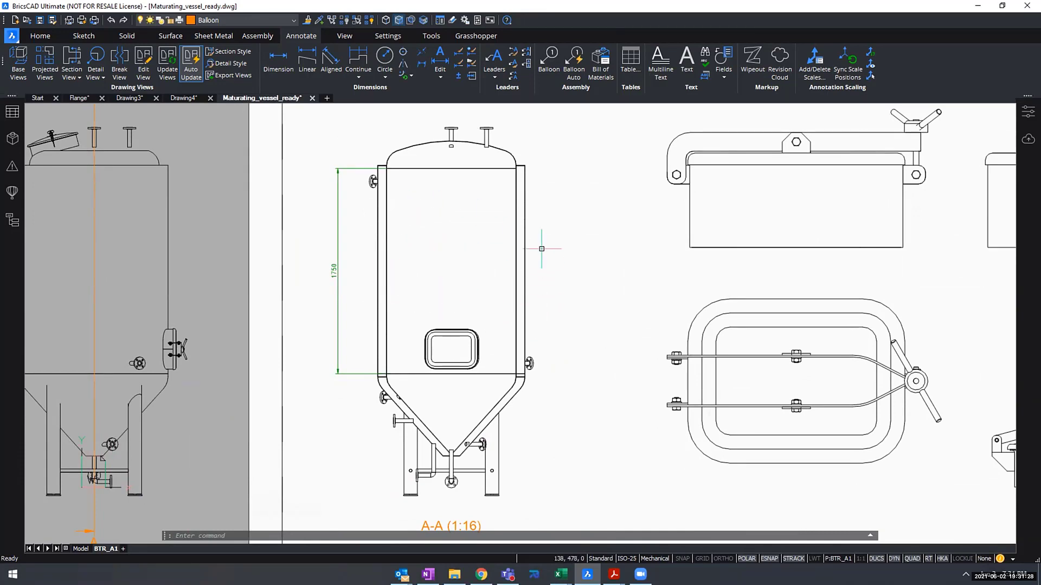
{"action": "scroll", "coordinate": [398, 309], "scroll_direction": "up", "scroll_amount": 1}
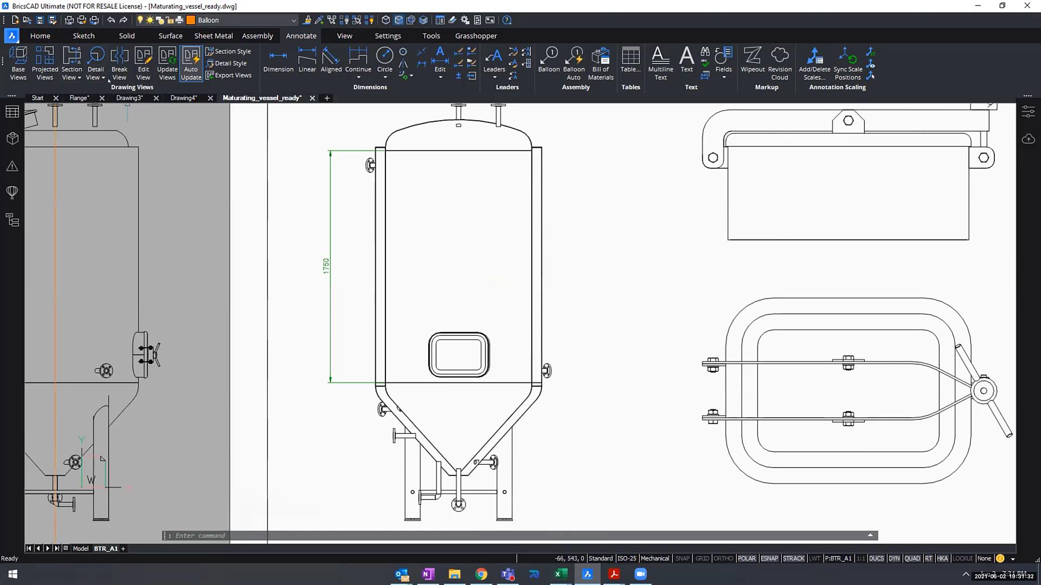
{"action": "left_click", "coordinate": [117, 59]}
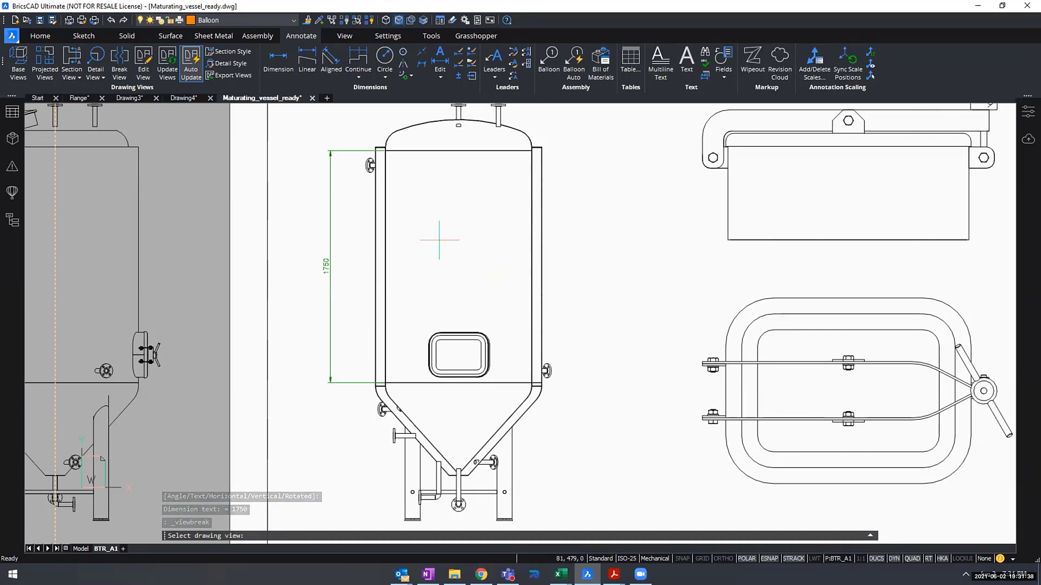
{"action": "left_click", "coordinate": [441, 217]}
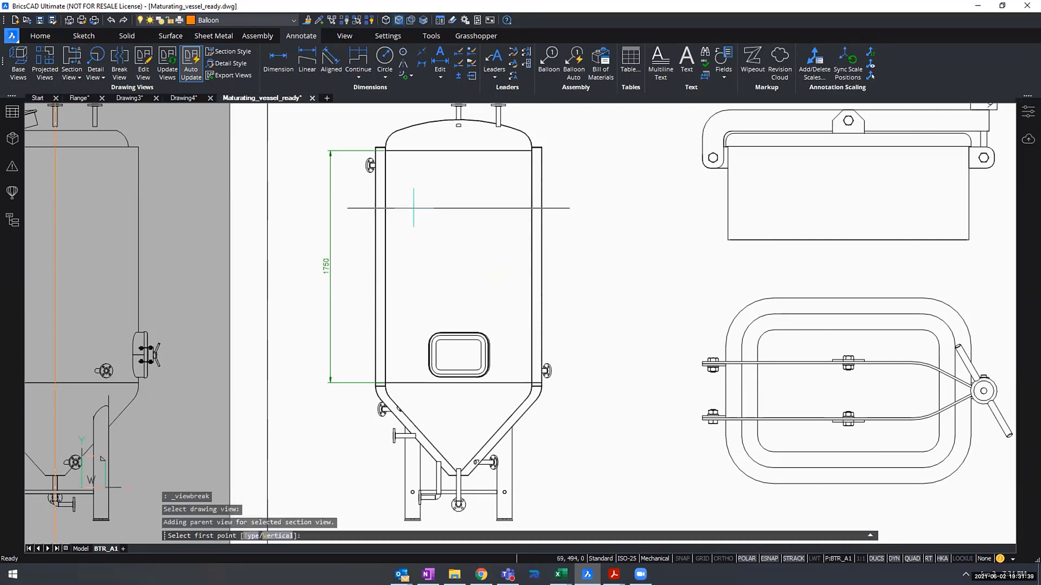
{"action": "left_click", "coordinate": [441, 190]}
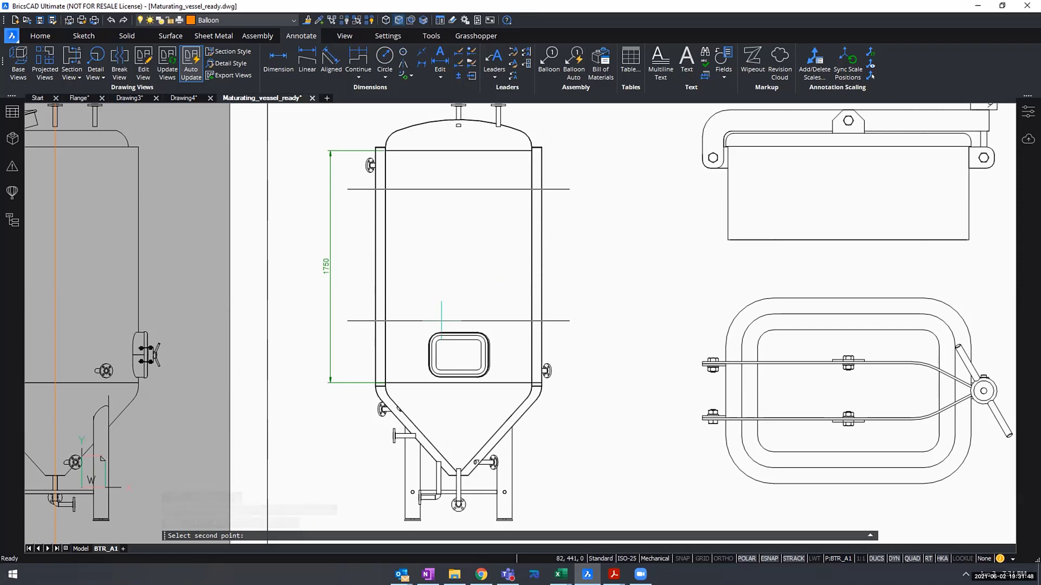
{"action": "left_click", "coordinate": [441, 320]}
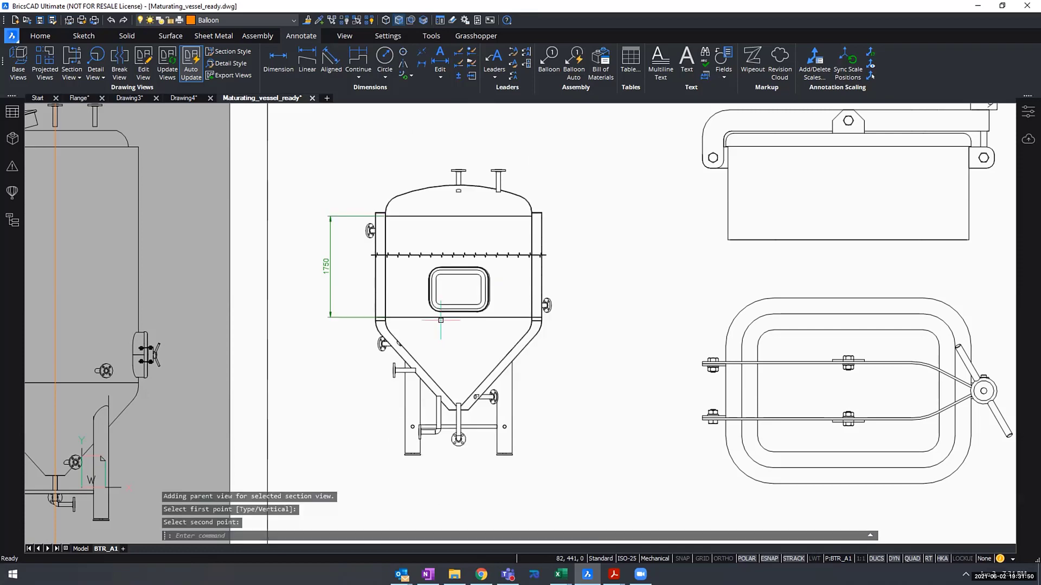
- Examine the break line across the shell and the shell height dimension on the shortened section view
{"action": "scroll", "coordinate": [380, 254], "scroll_direction": "up", "scroll_amount": 3}
{"action": "scroll", "coordinate": [380, 256], "scroll_direction": "up", "scroll_amount": 5}
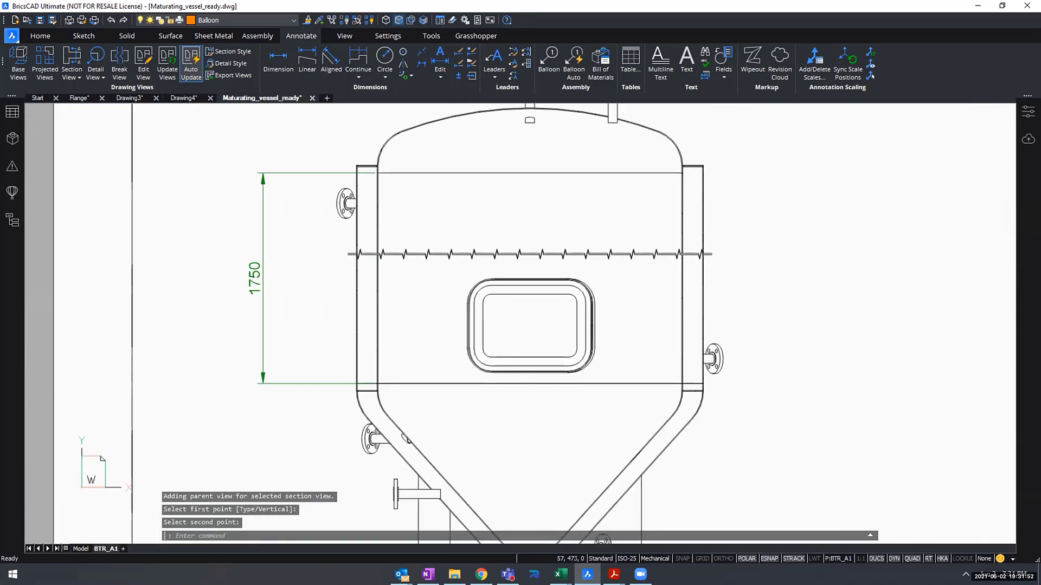
{"action": "scroll", "coordinate": [380, 254], "scroll_direction": "down", "scroll_amount": 10}
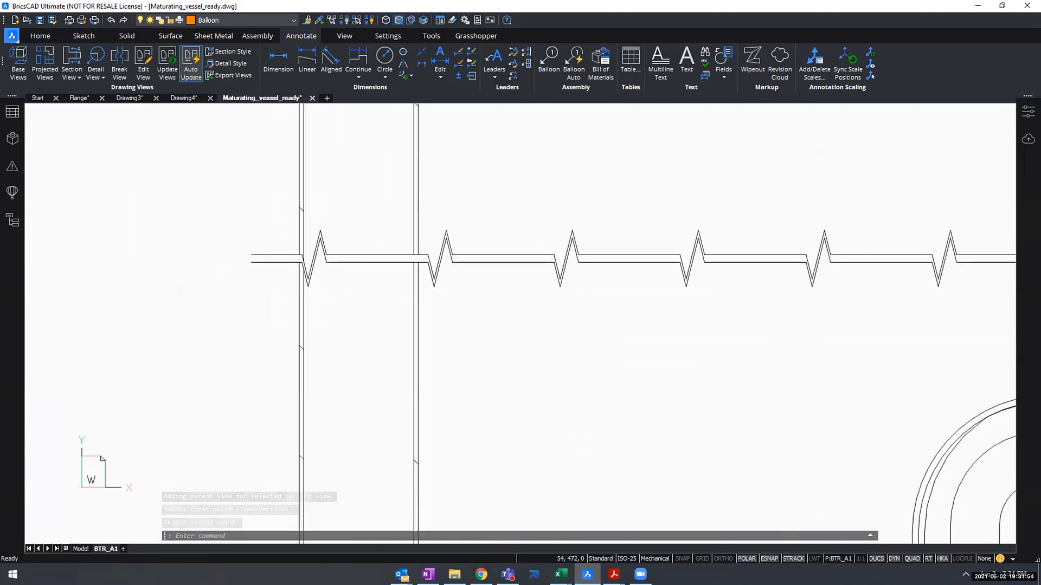
{"action": "middle_click_drag", "start_coordinate": [577, 261], "coordinate": [497, 279]}
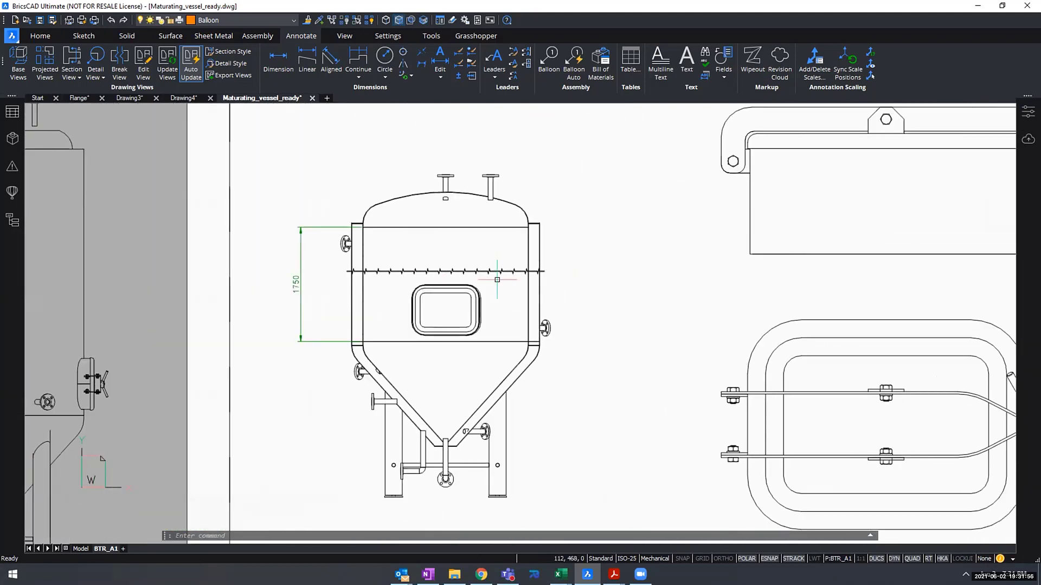
{"action": "scroll", "coordinate": [473, 273], "scroll_direction": "up", "scroll_amount": 2}
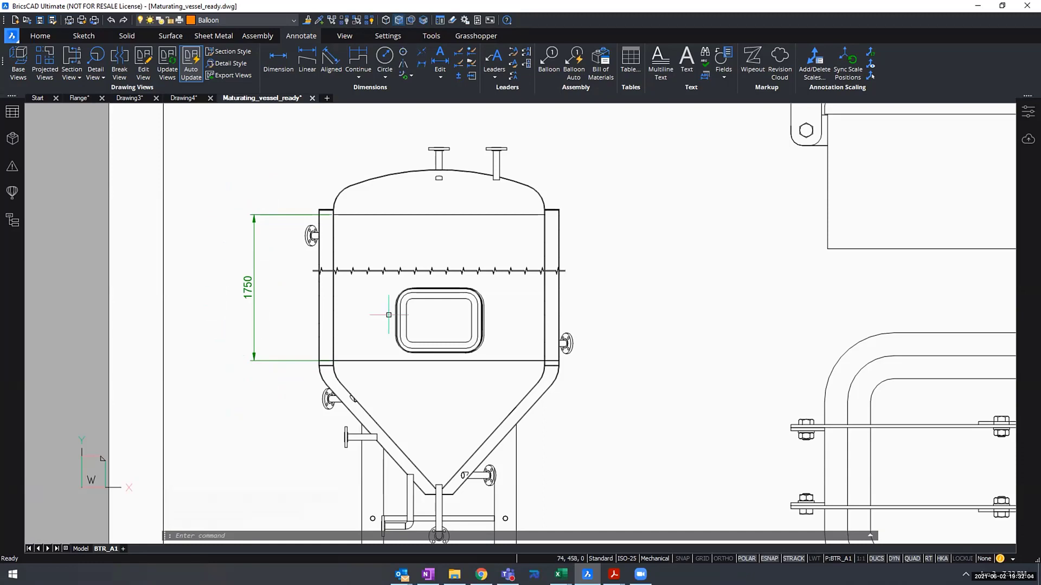
- Show the properties of the break line symbol across section view A-A
{"action": "left_click", "coordinate": [485, 270]}
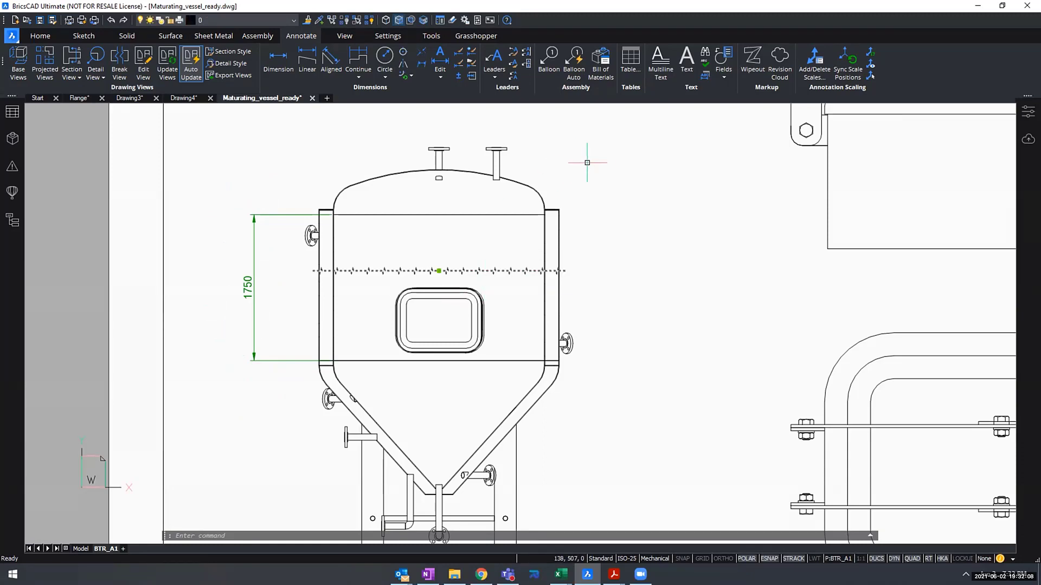
{"action": "left_click", "coordinate": [1029, 111]}
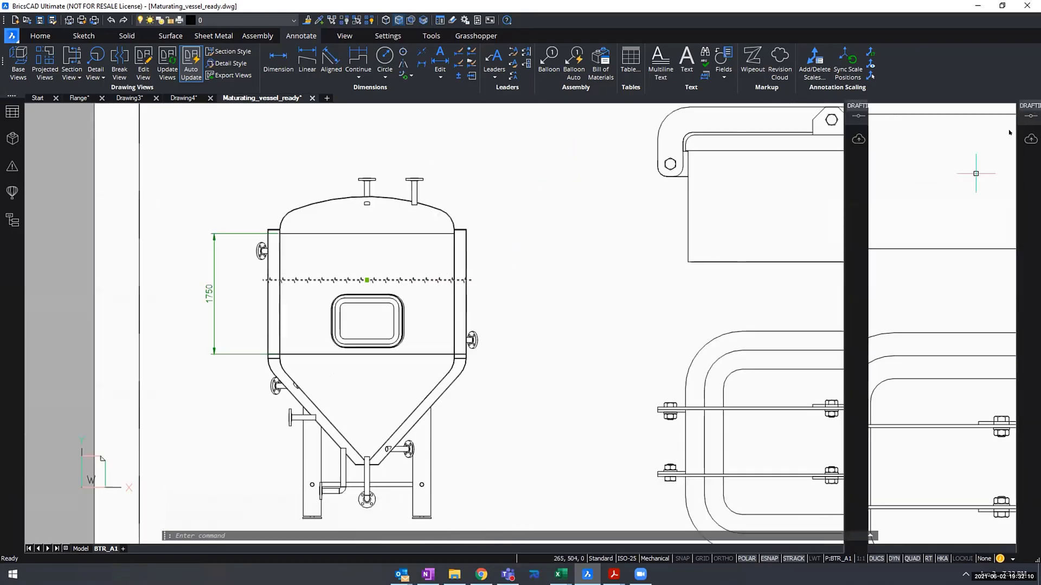
- Try the Zigzag type on the break line symbol, then return it to Small Zigzag
{"action": "left_click", "coordinate": [958, 256]}
{"action": "left_click", "coordinate": [957, 255]}
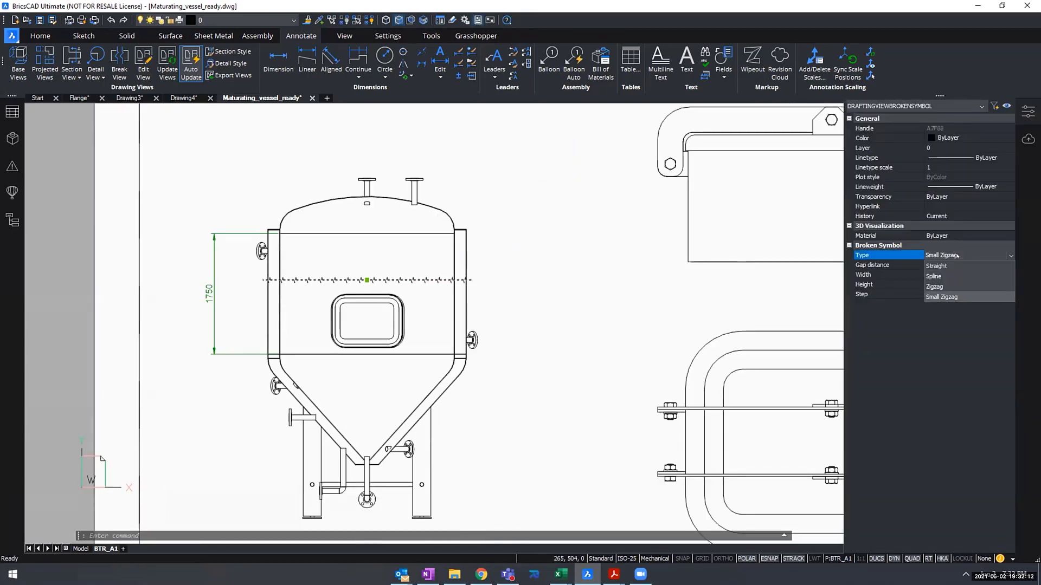
{"action": "left_click", "coordinate": [954, 288]}
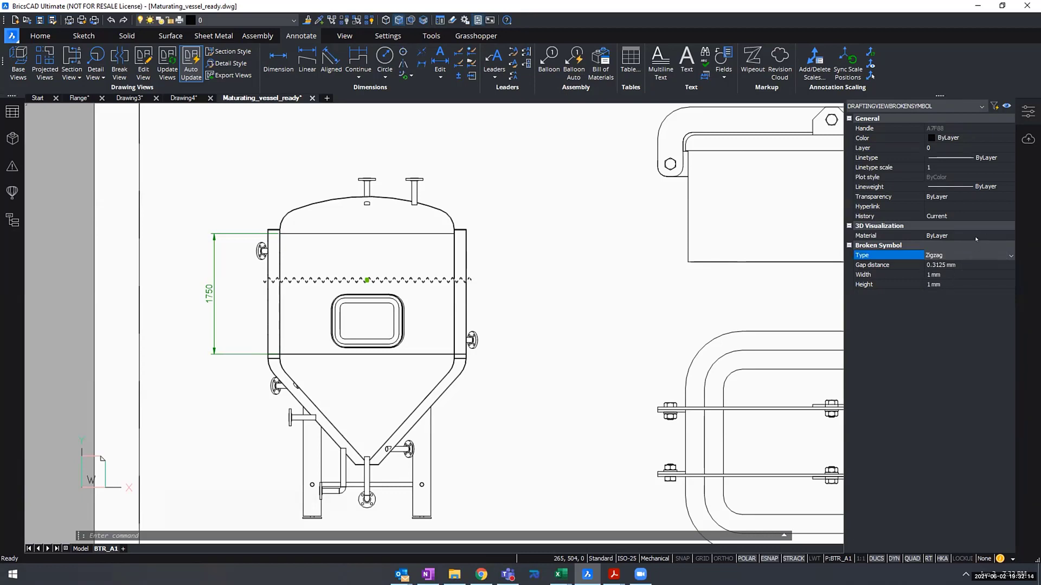
{"action": "left_click", "coordinate": [957, 255]}
{"action": "left_click", "coordinate": [938, 288]}
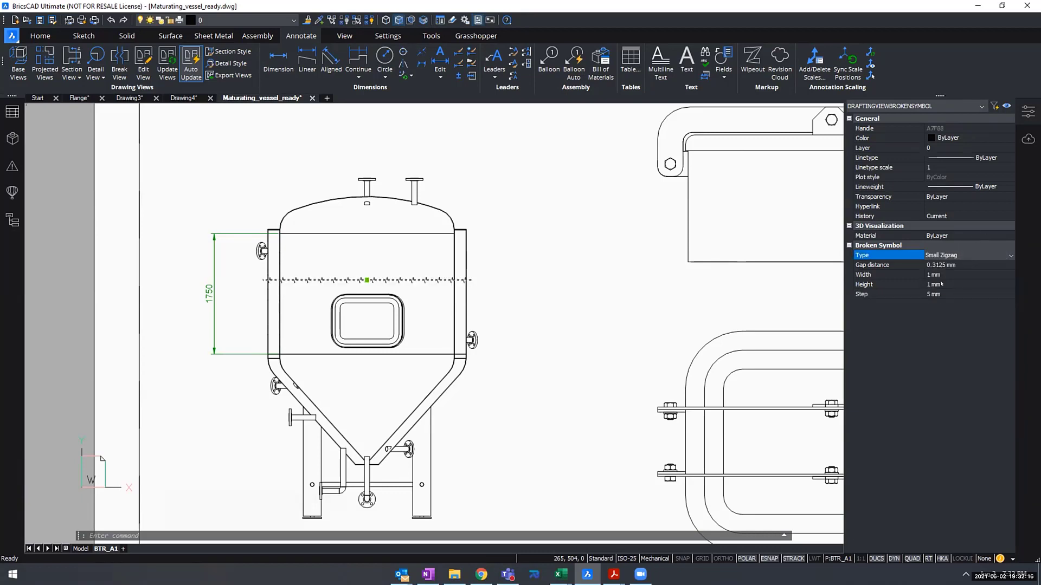
- Set the break line symbol's step to 50 mm, its width to 5 mm and its height to 5 mm
{"action": "left_click", "coordinate": [942, 293]}
{"action": "type", "text": "50"}
{"action": "key", "text": "Return"}
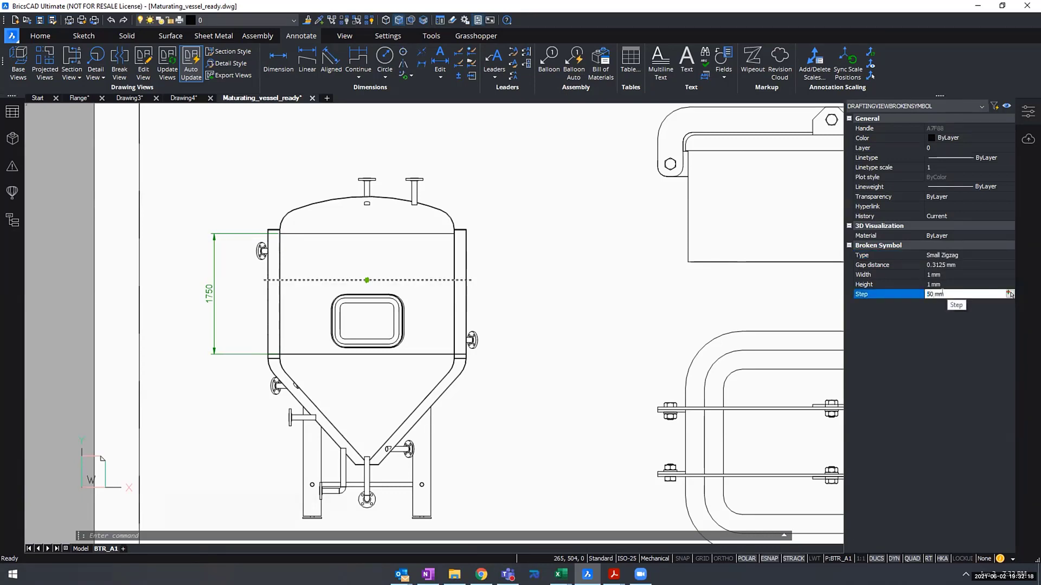
{"action": "left_click", "coordinate": [1009, 275]}
{"action": "type", "text": "5"}
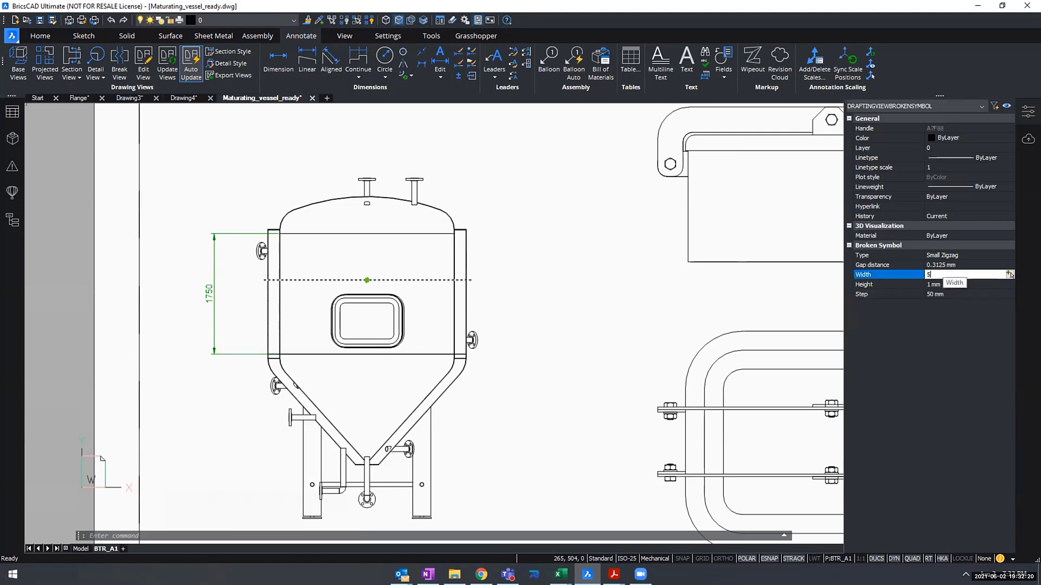
{"action": "left_click", "coordinate": [1011, 284]}
{"action": "type", "text": "5"}
{"action": "left_click", "coordinate": [1011, 295]}
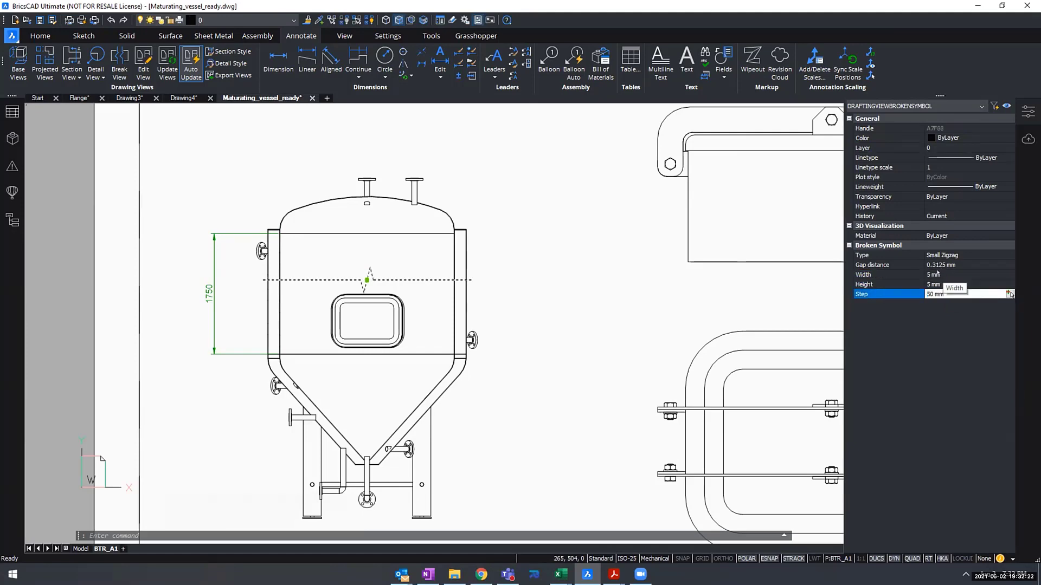
{"action": "key", "text": "Escape"}
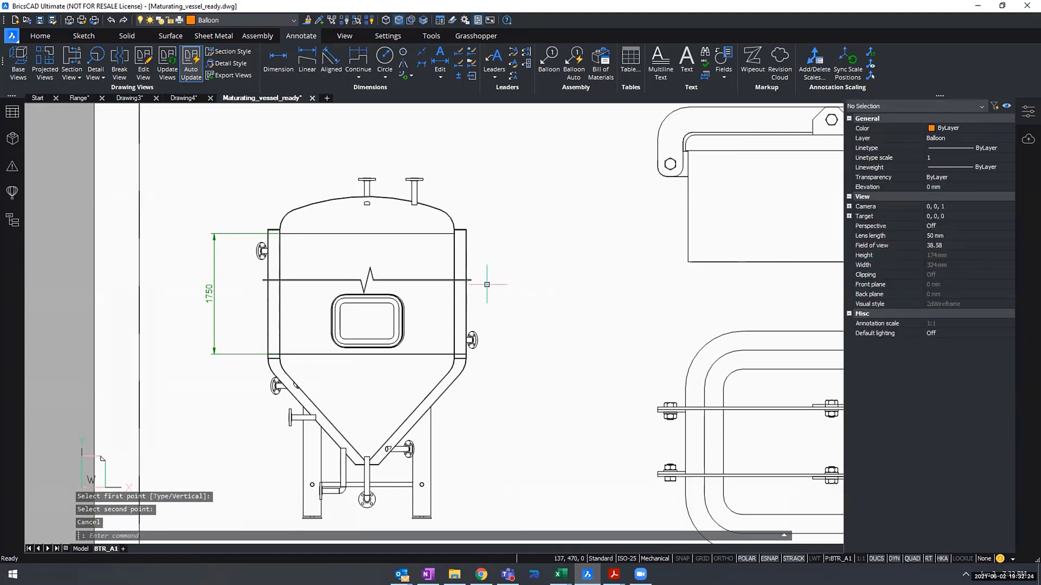
- Switch to the vessel's model space and locate the Handle pin:1 component of the middle manhole in the component structure
{"action": "scroll", "coordinate": [488, 304], "scroll_direction": "down", "scroll_amount": 2}
{"action": "scroll", "coordinate": [529, 260], "scroll_direction": "down", "scroll_amount": 3}
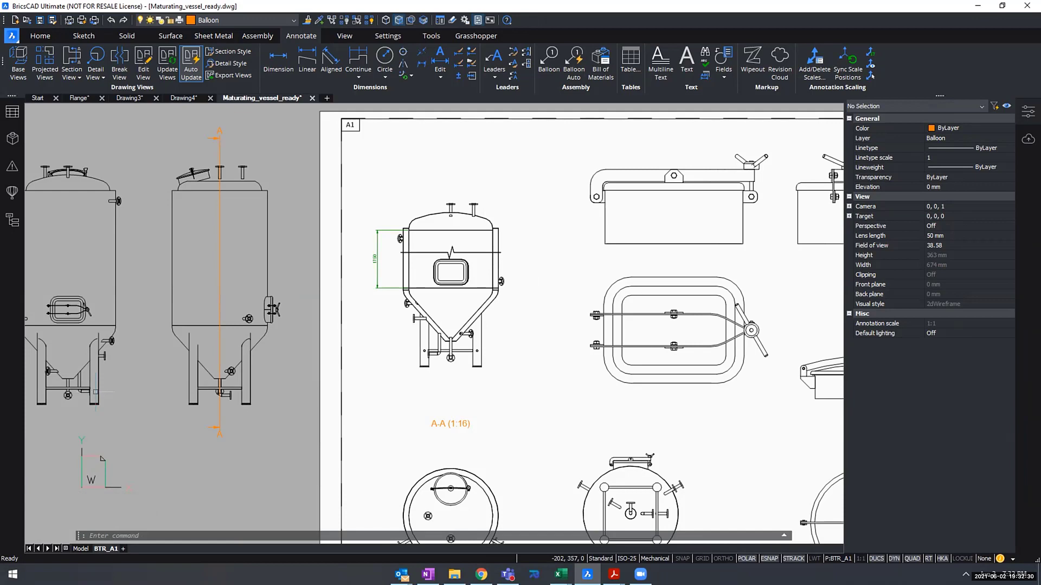
{"action": "scroll", "coordinate": [446, 322], "scroll_direction": "down", "scroll_amount": 5}
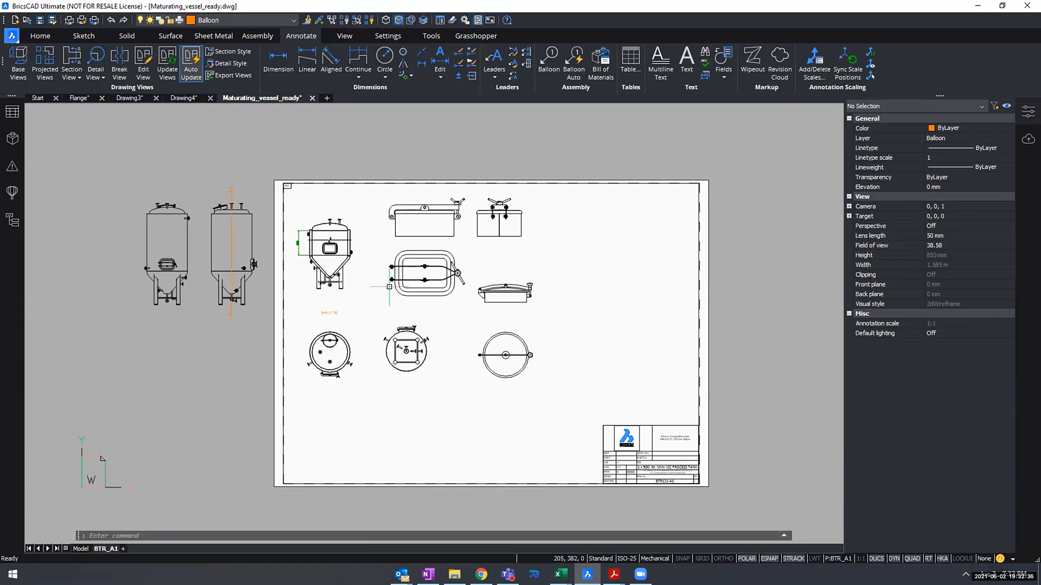
{"action": "left_click", "coordinate": [80, 549]}
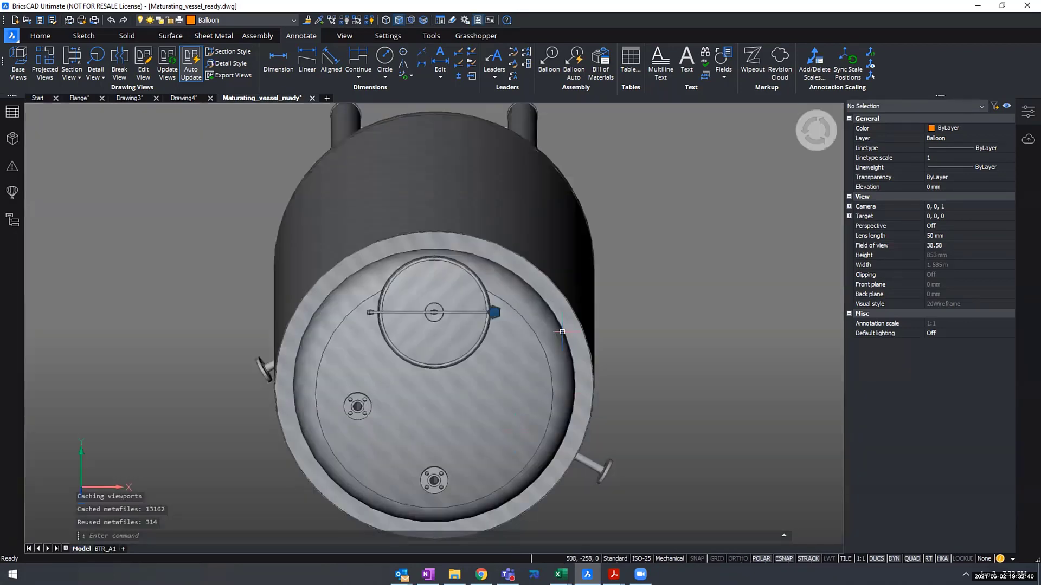
{"action": "middle_click_drag", "start_coordinate": [665, 293], "coordinate": [620, 247], "text": "shift"}
{"action": "middle_click_drag", "start_coordinate": [600, 339], "coordinate": [656, 127]}
{"action": "scroll", "coordinate": [436, 296], "scroll_direction": "up", "scroll_amount": 8}
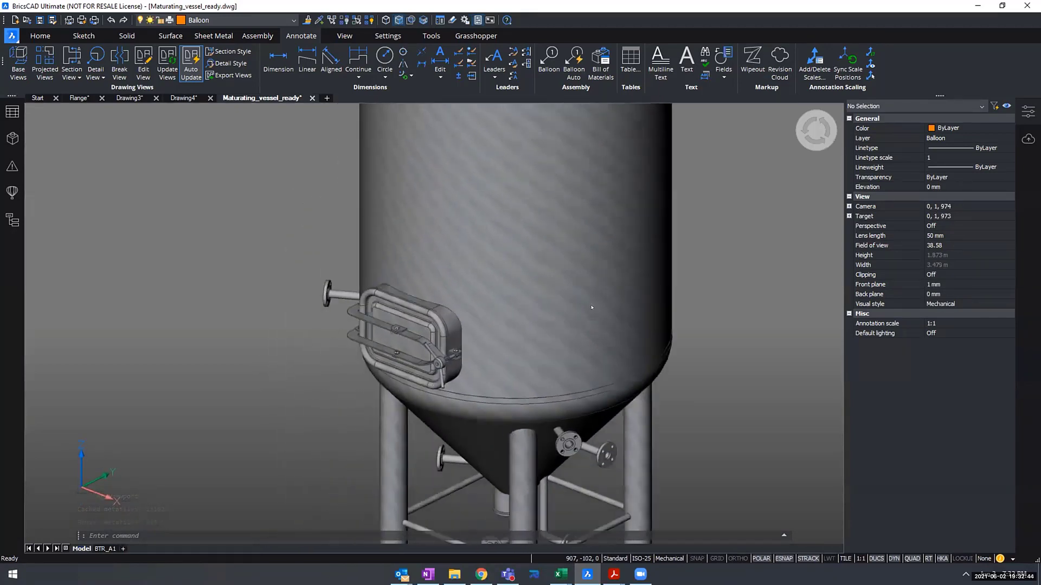
{"action": "scroll", "coordinate": [437, 295], "scroll_direction": "up", "scroll_amount": 5}
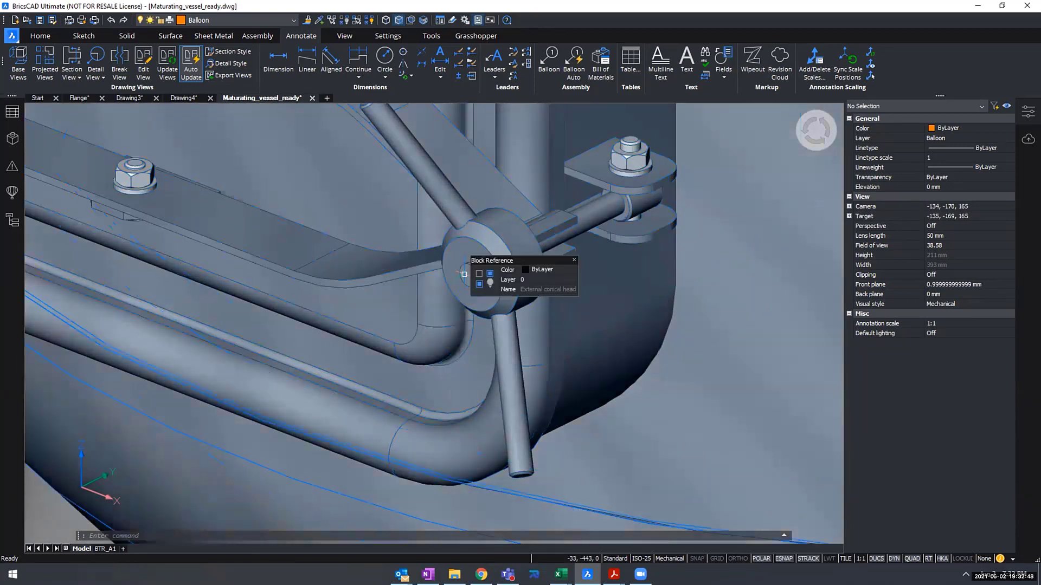
{"action": "left_click", "coordinate": [7, 136]}
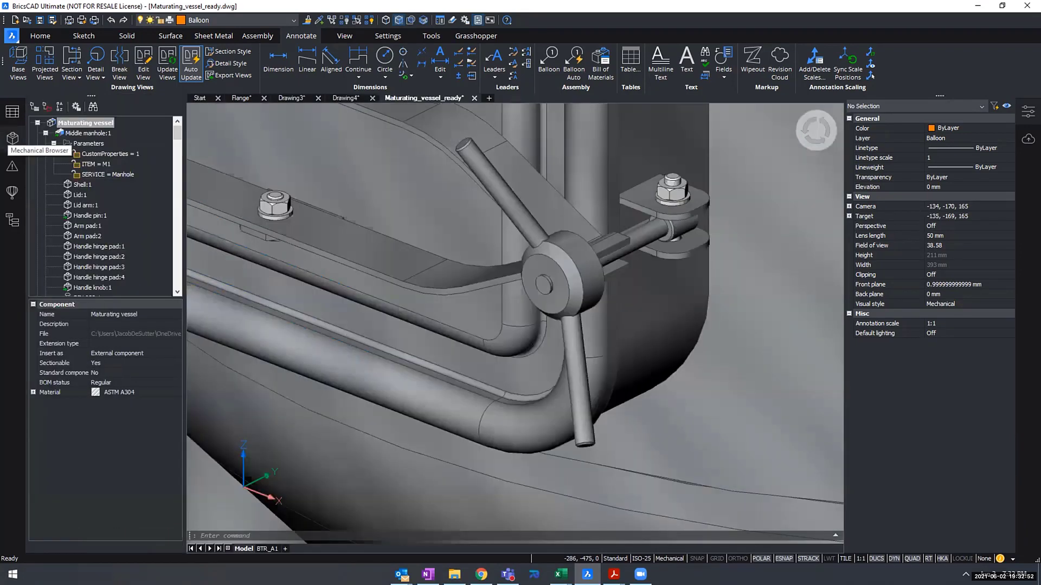
{"action": "left_click", "coordinate": [83, 216]}
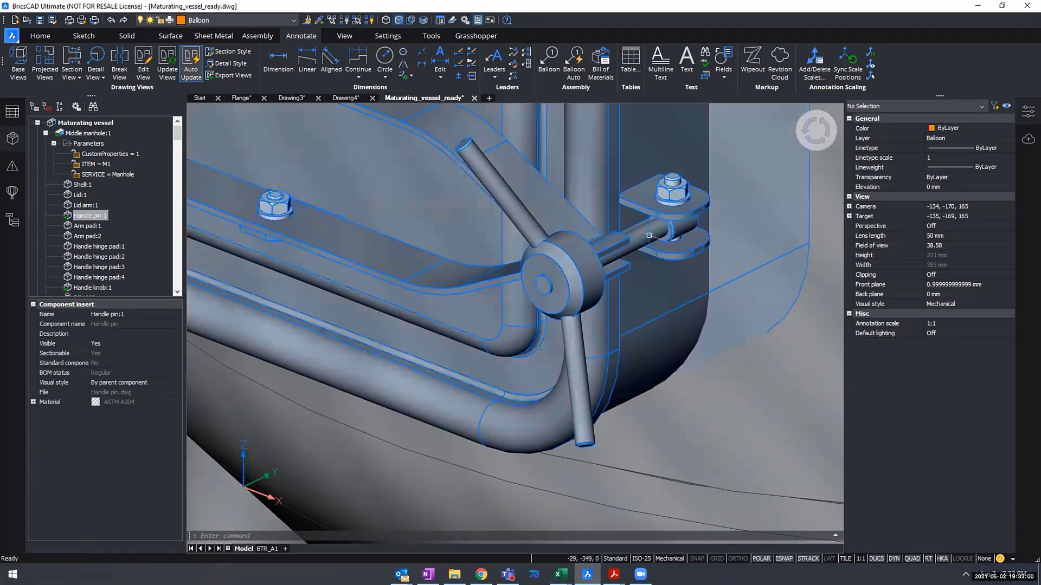
- Inspect the handle pin on the rectangular manhole and open its component file for editing
{"action": "scroll", "coordinate": [649, 237], "scroll_direction": "up", "scroll_amount": 2}
{"action": "middle_click_drag", "start_coordinate": [649, 237], "coordinate": [572, 270]}
{"action": "scroll", "coordinate": [572, 270], "scroll_direction": "up", "scroll_amount": 1}
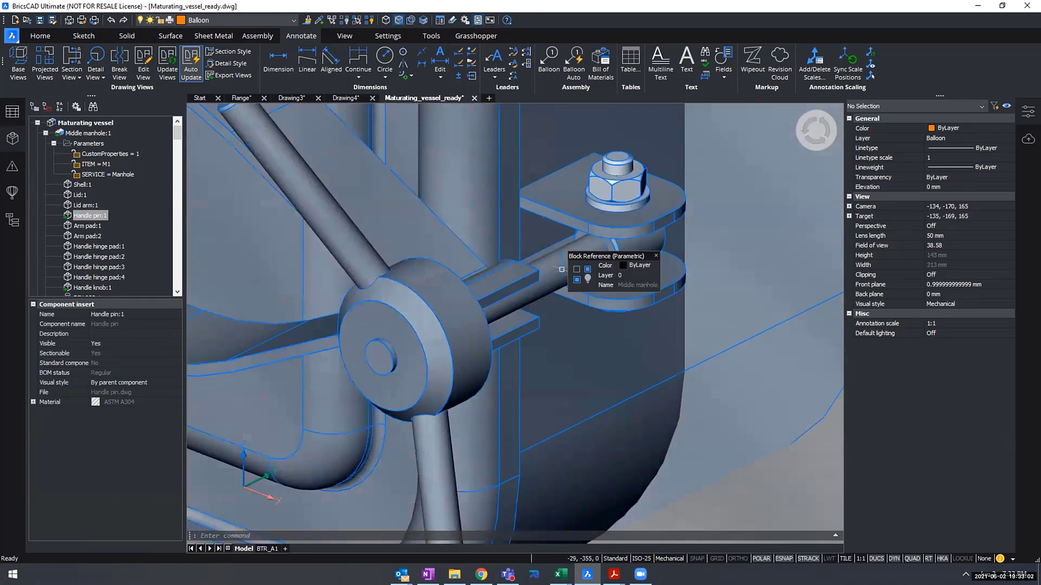
{"action": "scroll", "coordinate": [516, 258], "scroll_direction": "up", "scroll_amount": 1}
{"action": "middle_click_drag", "start_coordinate": [599, 260], "coordinate": [619, 261], "text": "shift"}
{"action": "middle_click_drag", "start_coordinate": [351, 263], "coordinate": [373, 250], "text": "shift"}
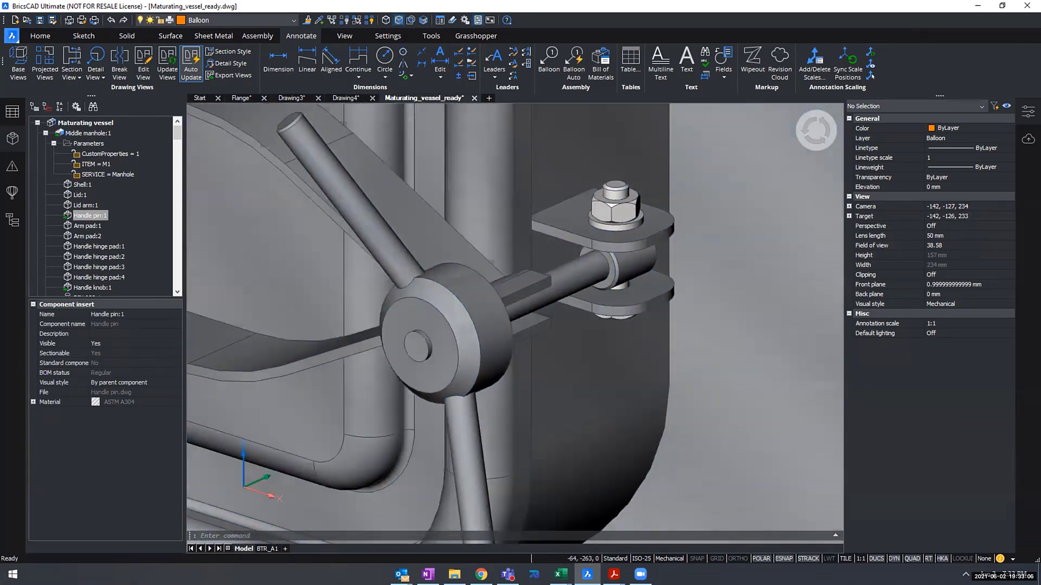
{"action": "right_click", "coordinate": [98, 215]}
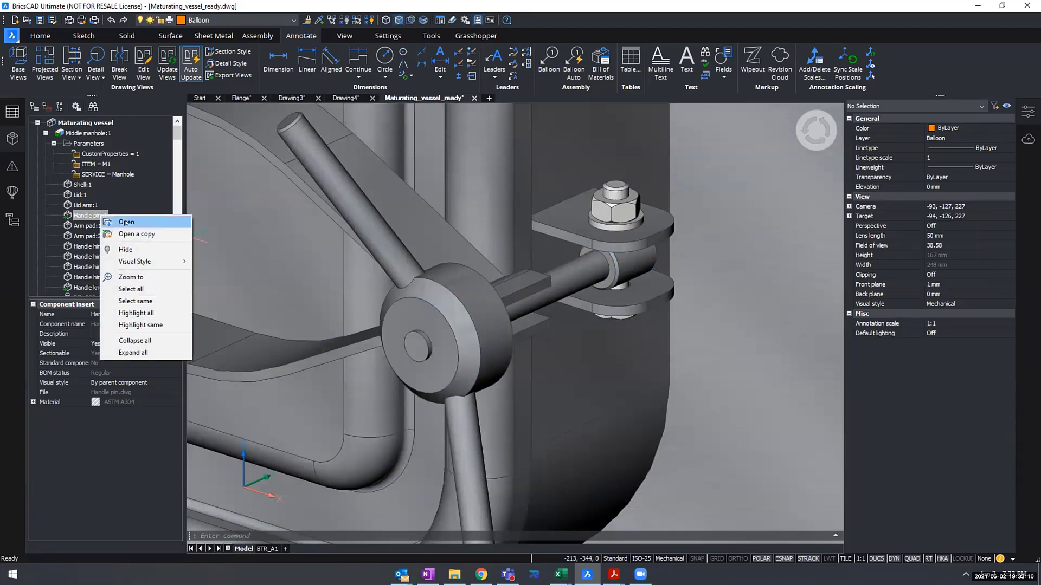
{"action": "left_click", "coordinate": [126, 223]}
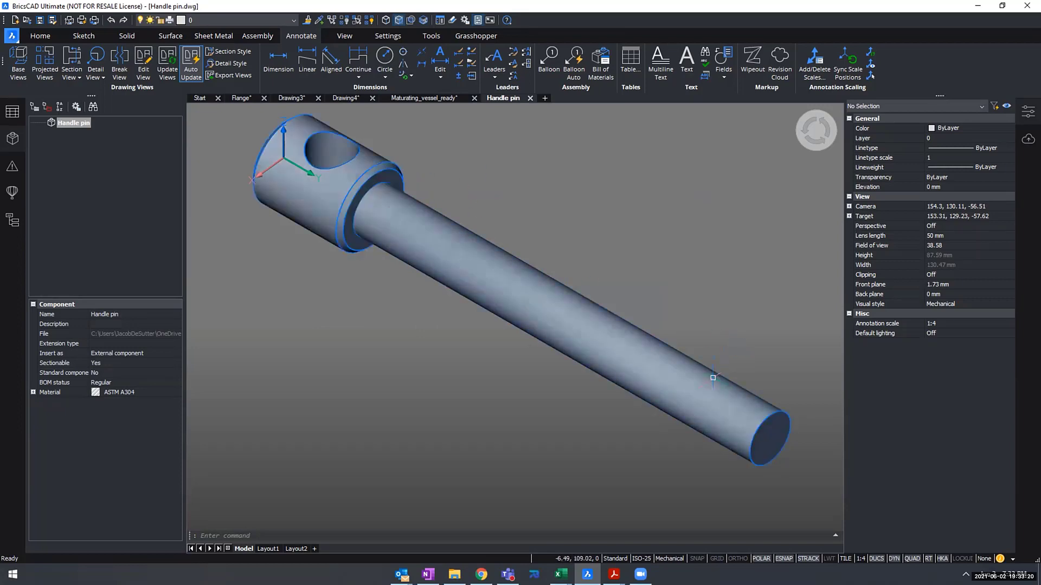
- Add a thread to the pin's long cylindrical shaft, starting at its free end, with 1.75 mm pitch and 106 mm length
{"action": "scroll", "coordinate": [632, 293], "scroll_direction": "down", "scroll_amount": 3}
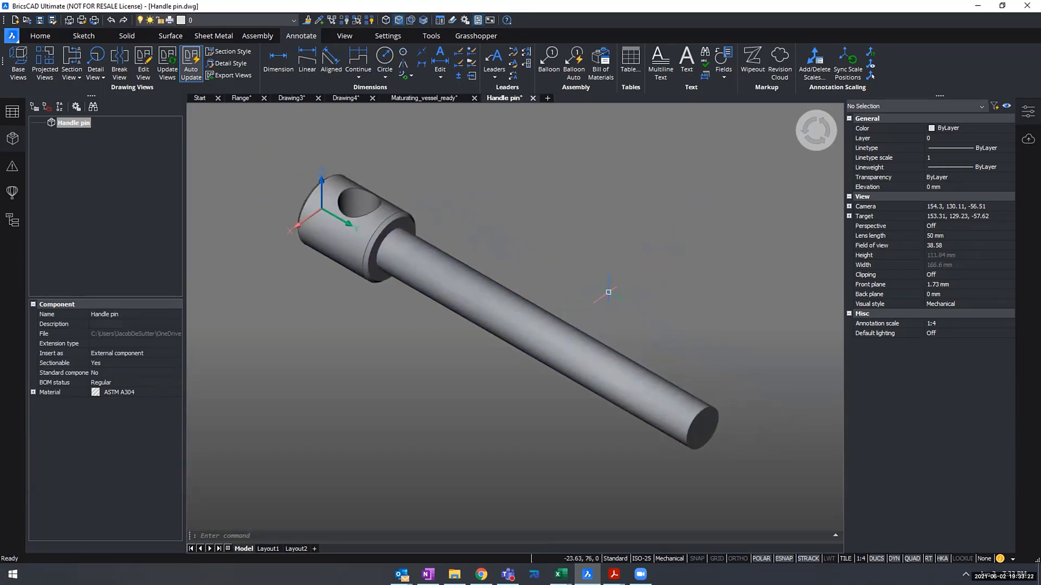
{"action": "left_click", "coordinate": [128, 35]}
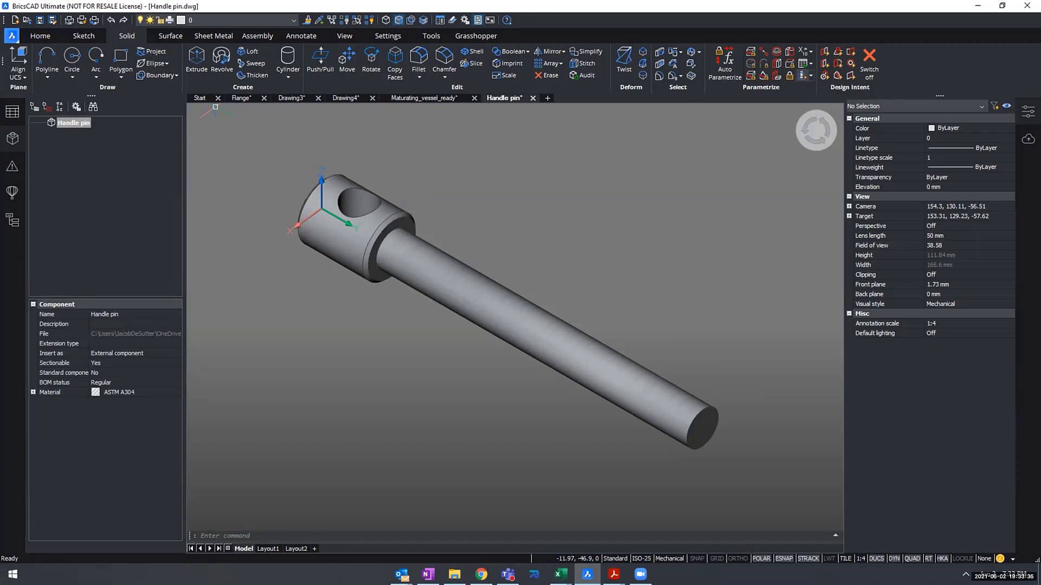
{"action": "left_click", "coordinate": [802, 75]}
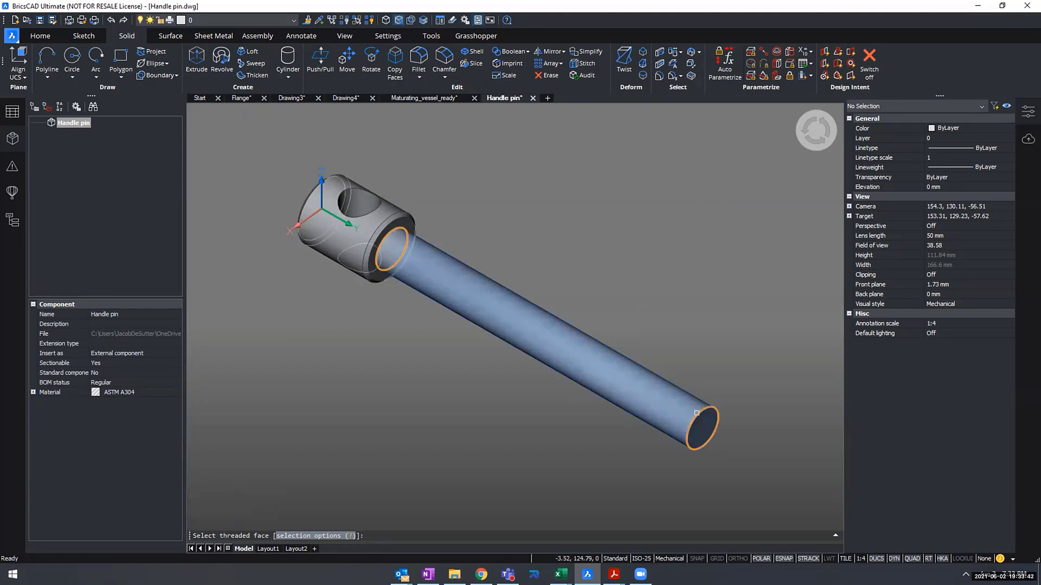
{"action": "left_click", "coordinate": [661, 390]}
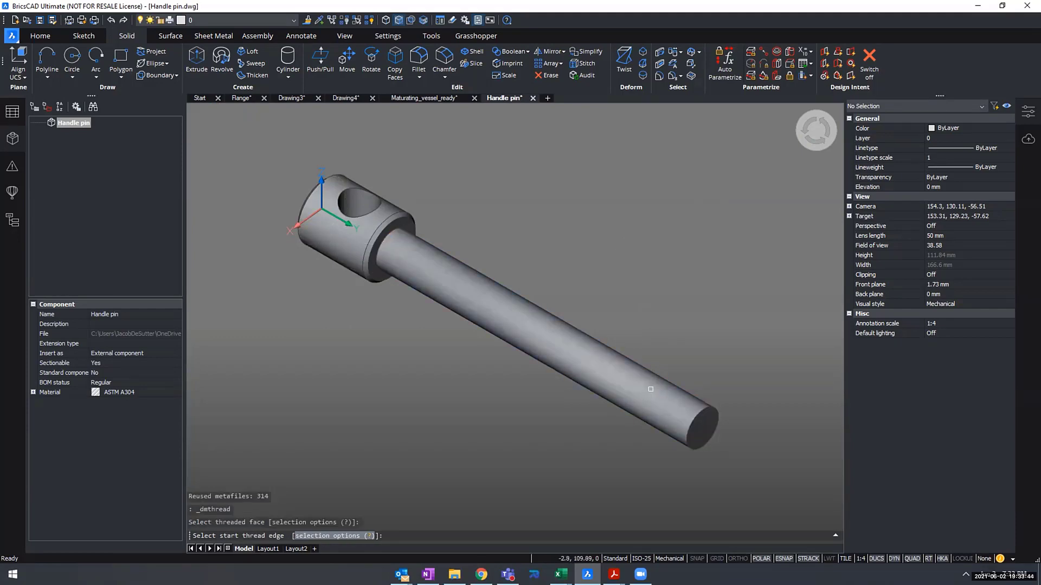
{"action": "left_click", "coordinate": [716, 411]}
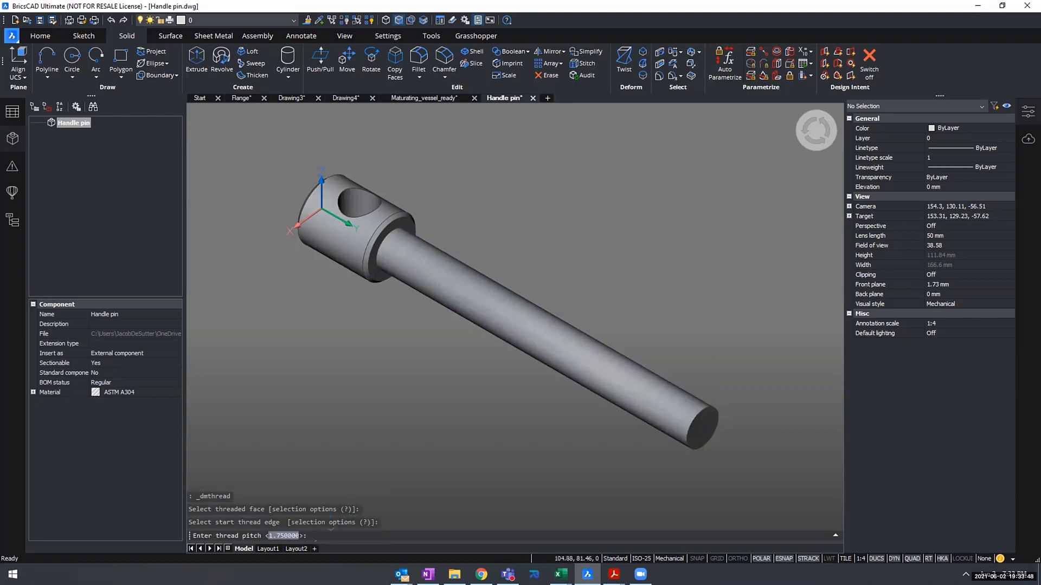
{"action": "key", "text": "Return"}
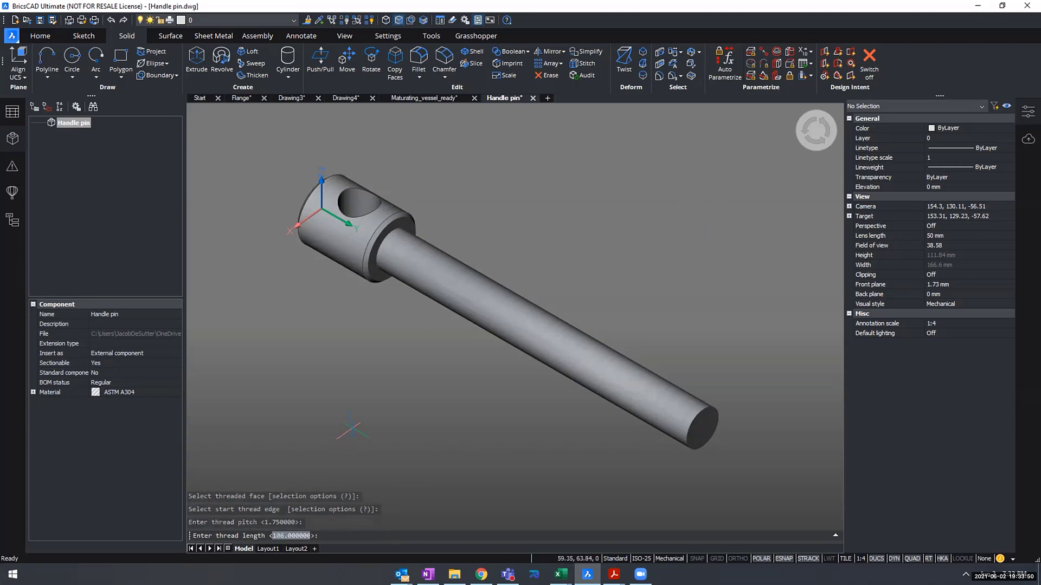
{"action": "key", "text": "Return"}
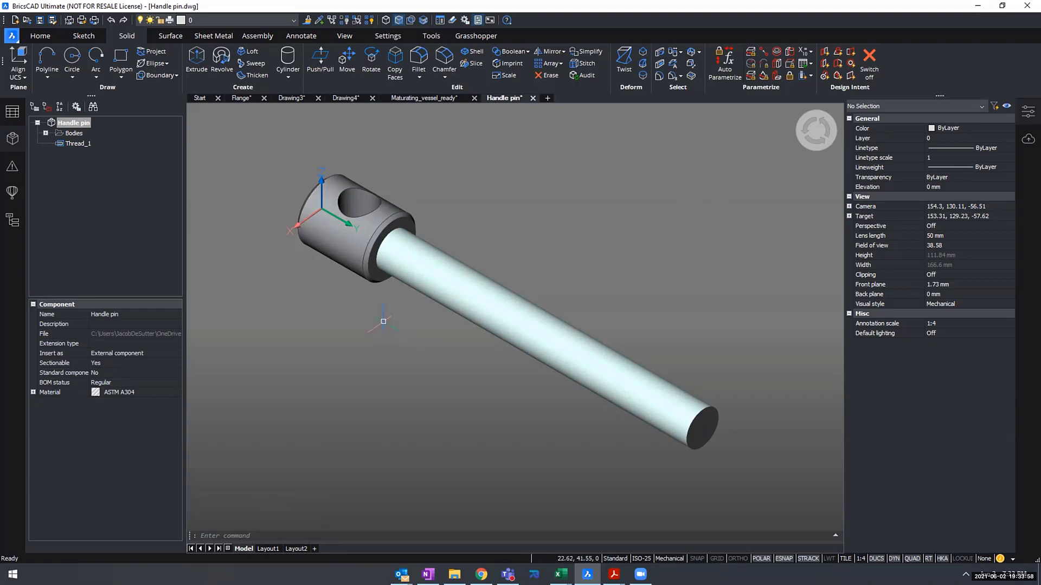
- Set the handle pin's thread length to 80 mm and save the component
{"action": "left_click", "coordinate": [74, 143]}
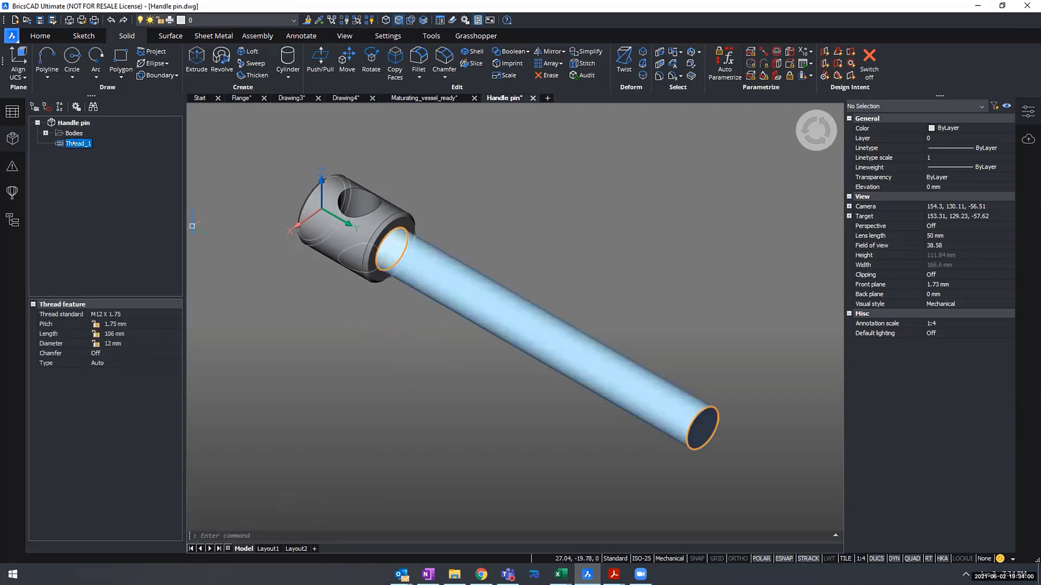
{"action": "left_click", "coordinate": [126, 333]}
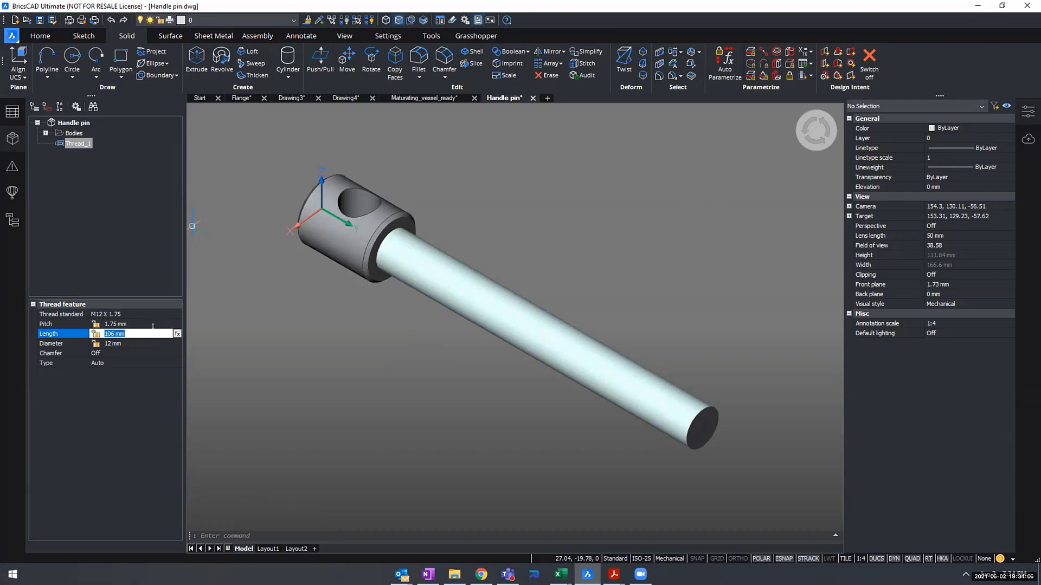
{"action": "type", "text": "8"}
{"action": "key", "text": "Return"}
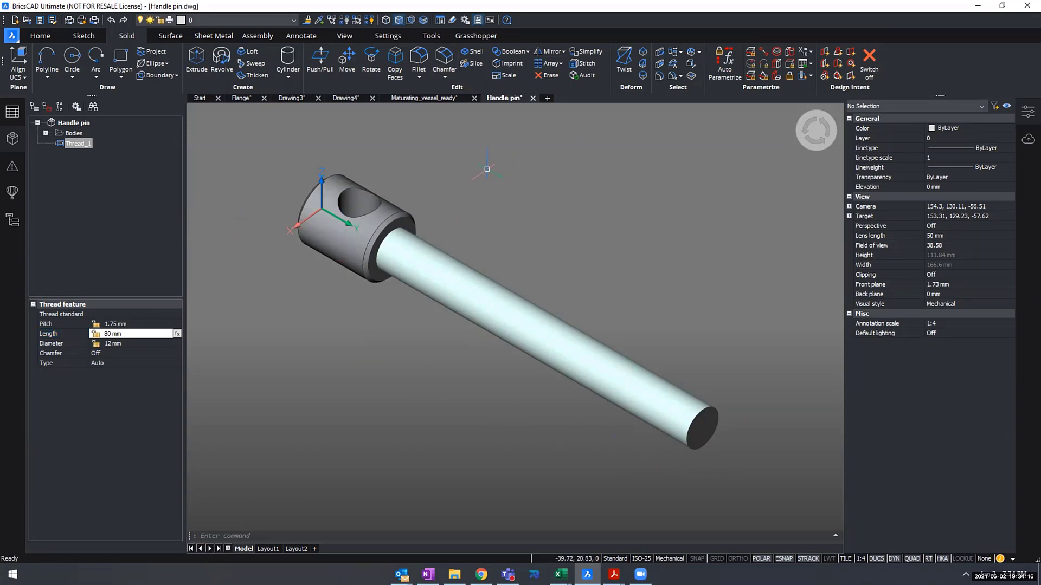
{"action": "key", "text": "Escape"}
{"action": "key", "text": "ctrl+s"}
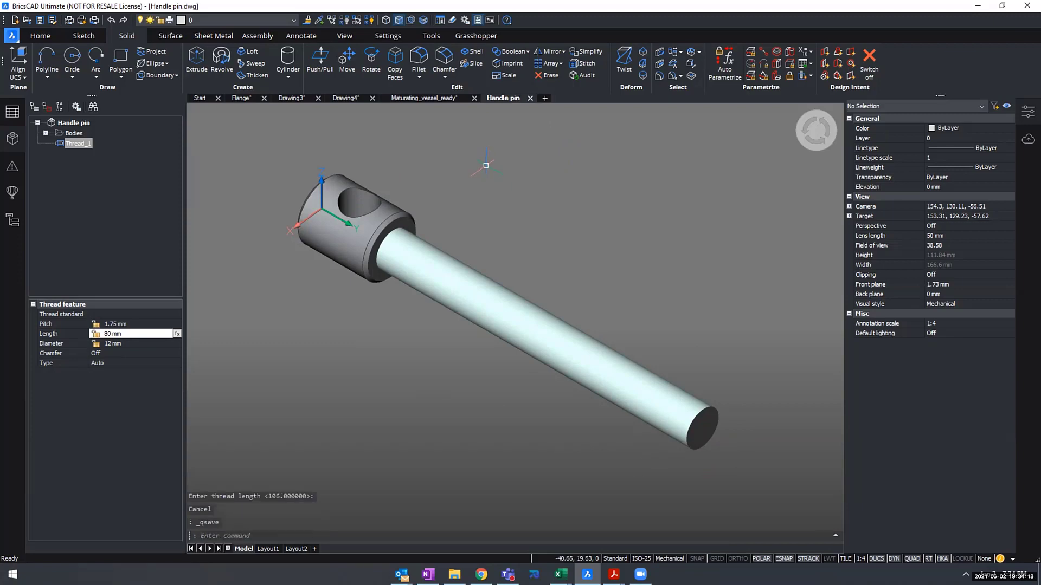
- Return to the Maturating_vessel_ready drawing and update its mechanical structure to load the modified handle pin
{"action": "left_click", "coordinate": [400, 99]}
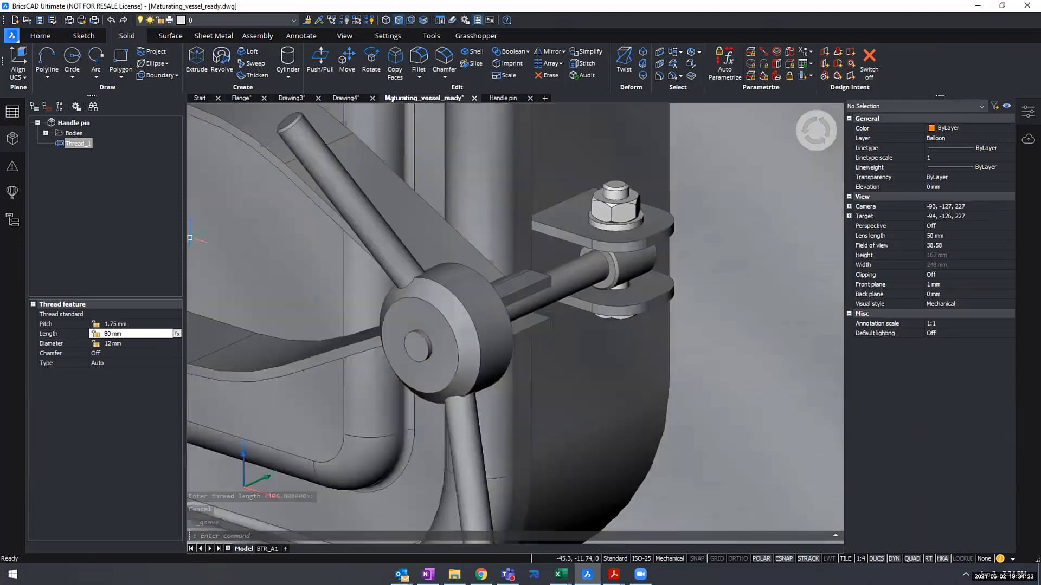
{"action": "scroll", "coordinate": [487, 243], "scroll_direction": "down", "scroll_amount": 6}
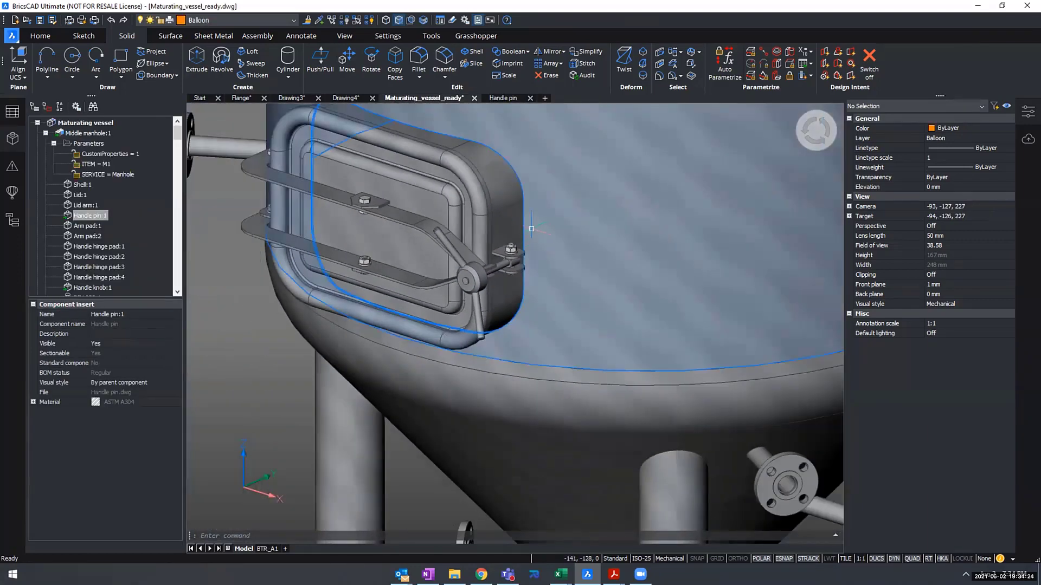
{"action": "scroll", "coordinate": [517, 215], "scroll_direction": "down", "scroll_amount": 3}
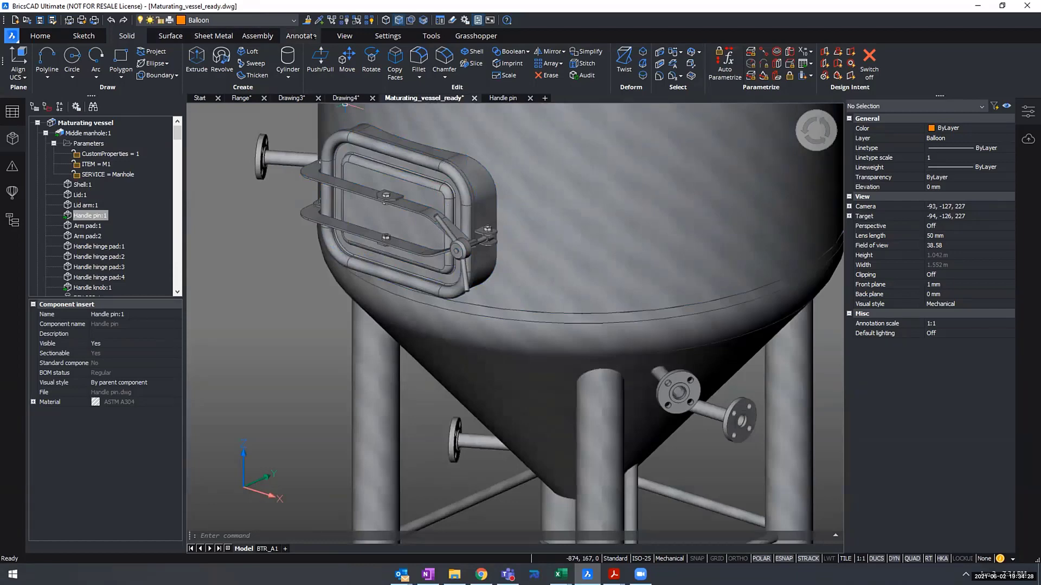
{"action": "left_click", "coordinate": [313, 34]}
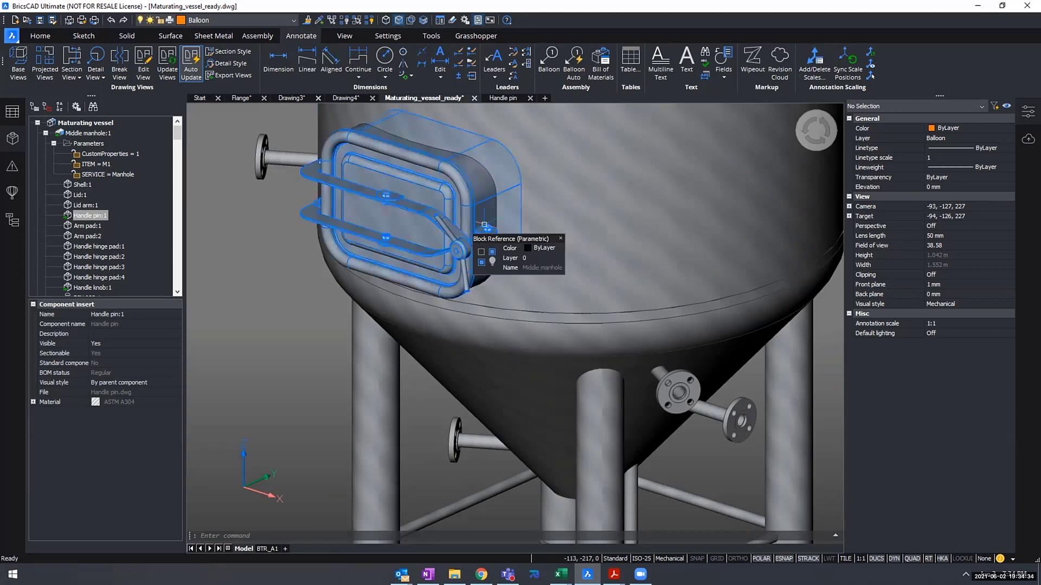
{"action": "scroll", "coordinate": [340, 197], "scroll_direction": "down", "scroll_amount": 2}
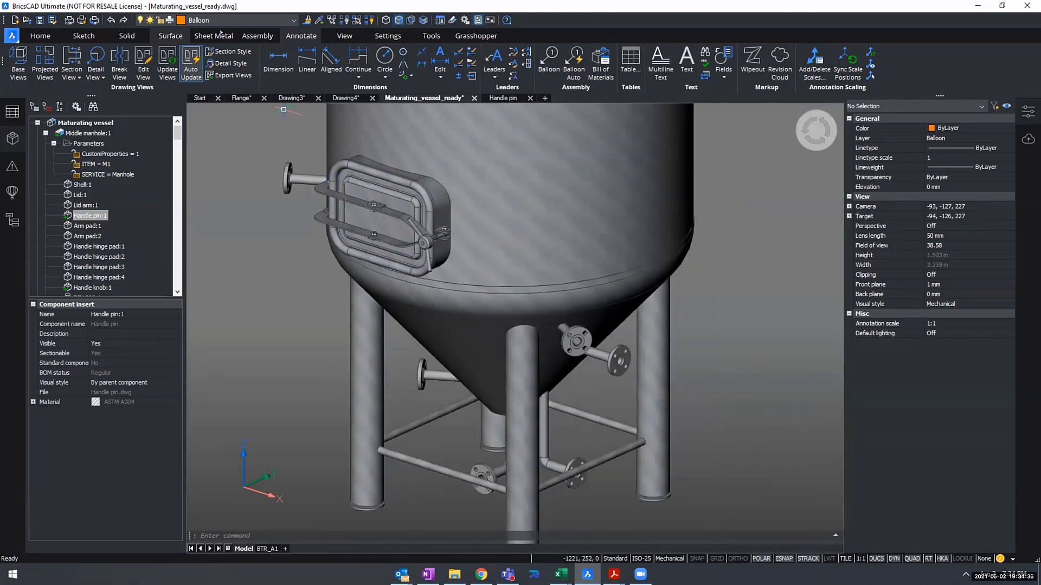
{"action": "left_click", "coordinate": [259, 36]}
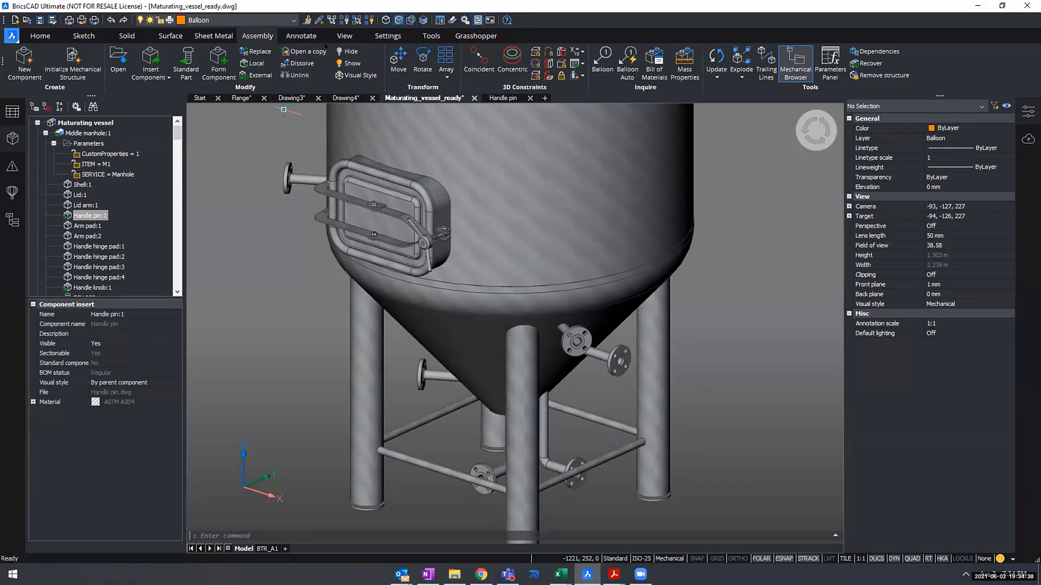
{"action": "left_click", "coordinate": [715, 57]}
- Switch to layout BTR_A1, update its drawing views and look over the sheet
{"action": "left_click", "coordinate": [262, 548]}
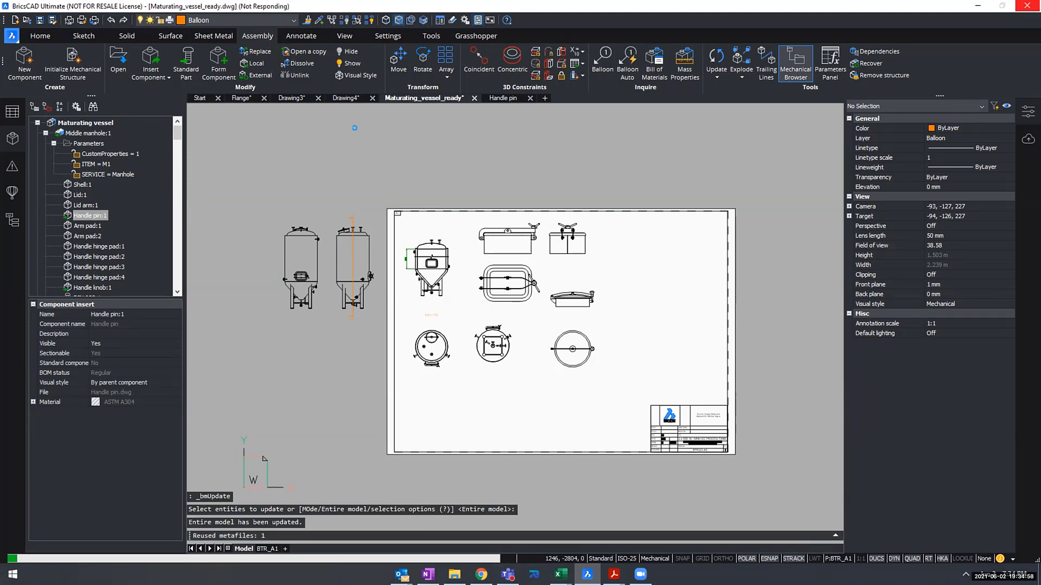
{"action": "left_click", "coordinate": [289, 36]}
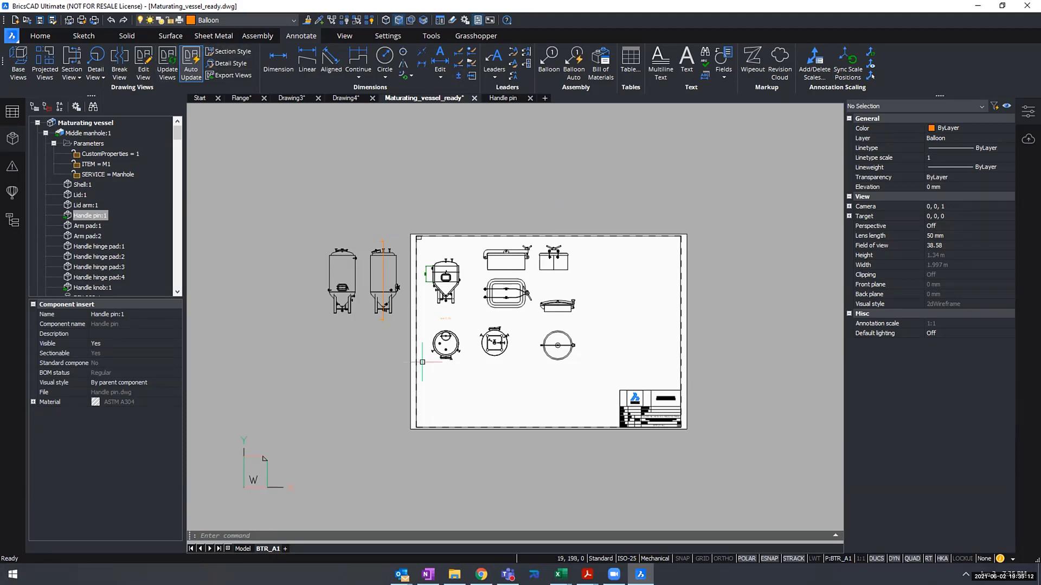
{"action": "scroll", "coordinate": [436, 303], "scroll_direction": "up", "scroll_amount": 5}
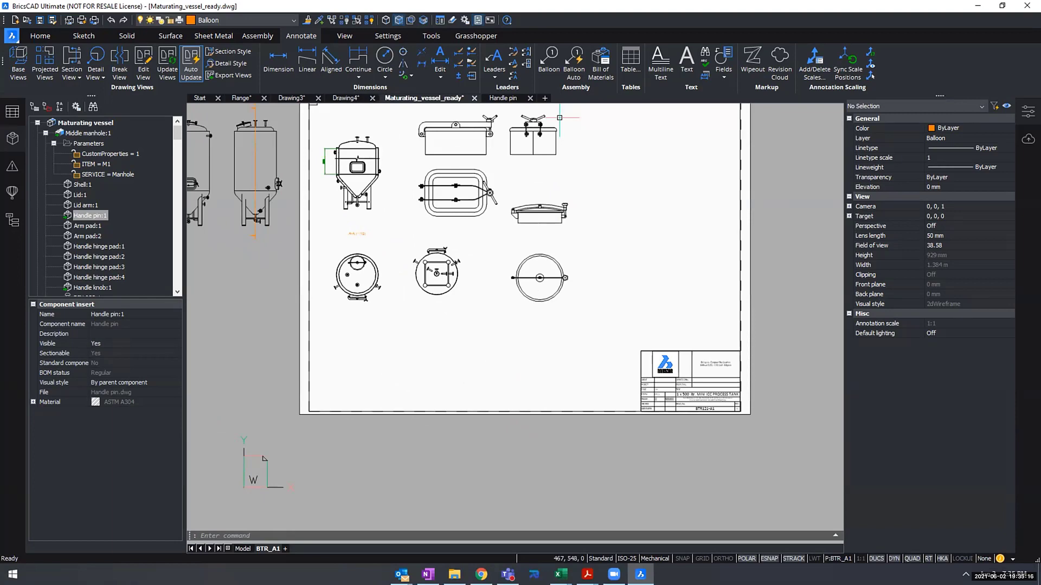
{"action": "middle_click_drag", "start_coordinate": [505, 312], "coordinate": [529, 354]}
{"action": "scroll", "coordinate": [529, 354], "scroll_direction": "up", "scroll_amount": 1}
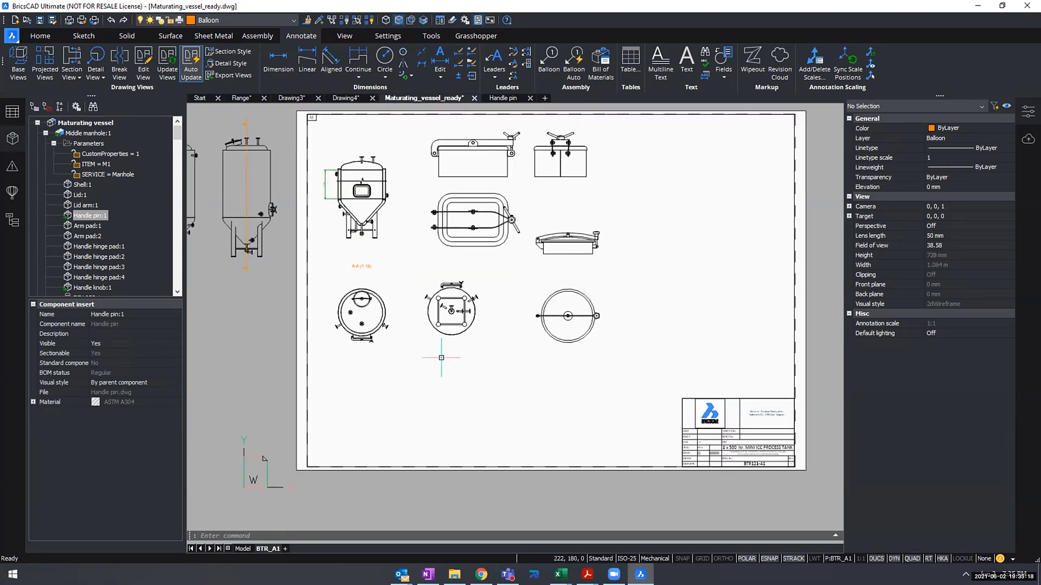
- Start a base view from model space containing only the middle manhole's handle pin, with BTR_A1 as the target layout
{"action": "left_click", "coordinate": [243, 549]}
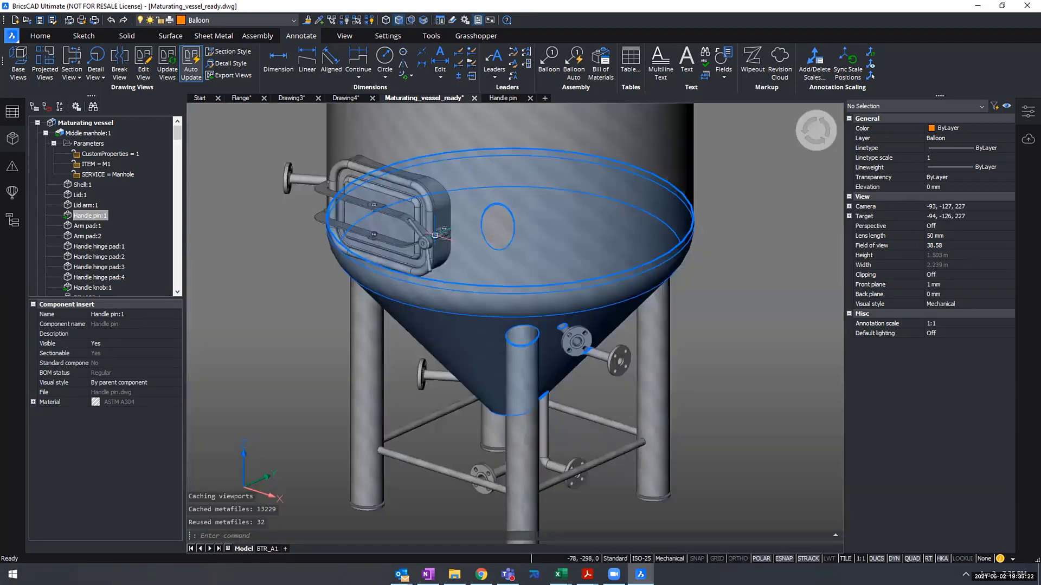
{"action": "left_click", "coordinate": [18, 56]}
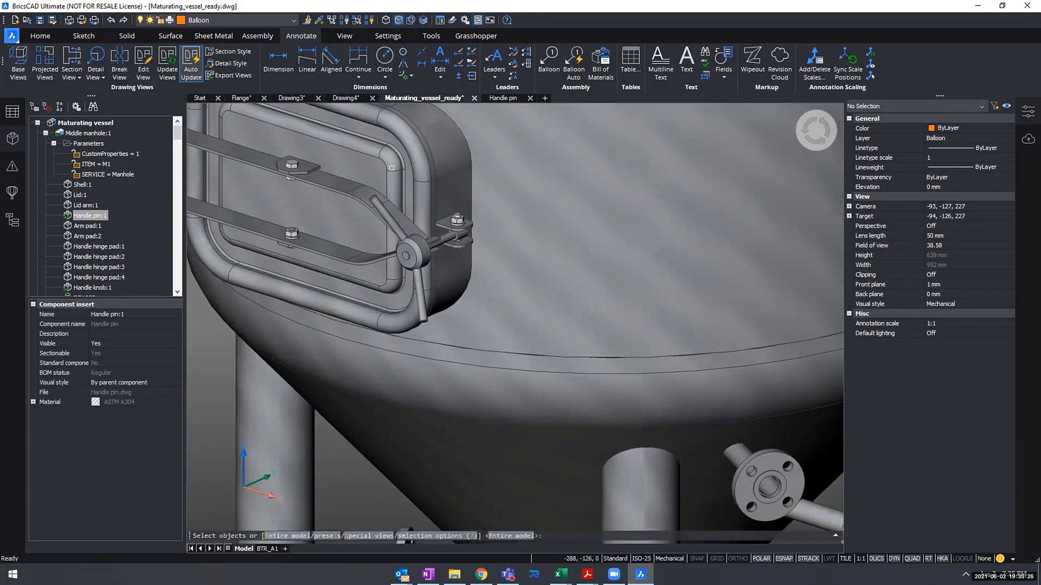
{"action": "scroll", "coordinate": [451, 235], "scroll_direction": "up", "scroll_amount": 4}
{"action": "scroll", "coordinate": [442, 248], "scroll_direction": "up", "scroll_amount": 2}
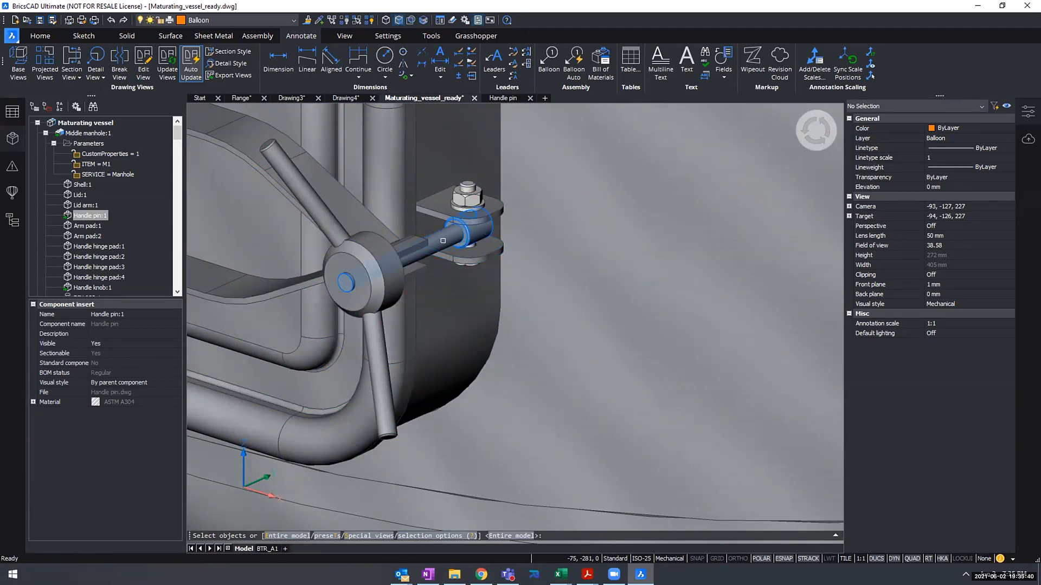
{"action": "left_click", "coordinate": [443, 241]}
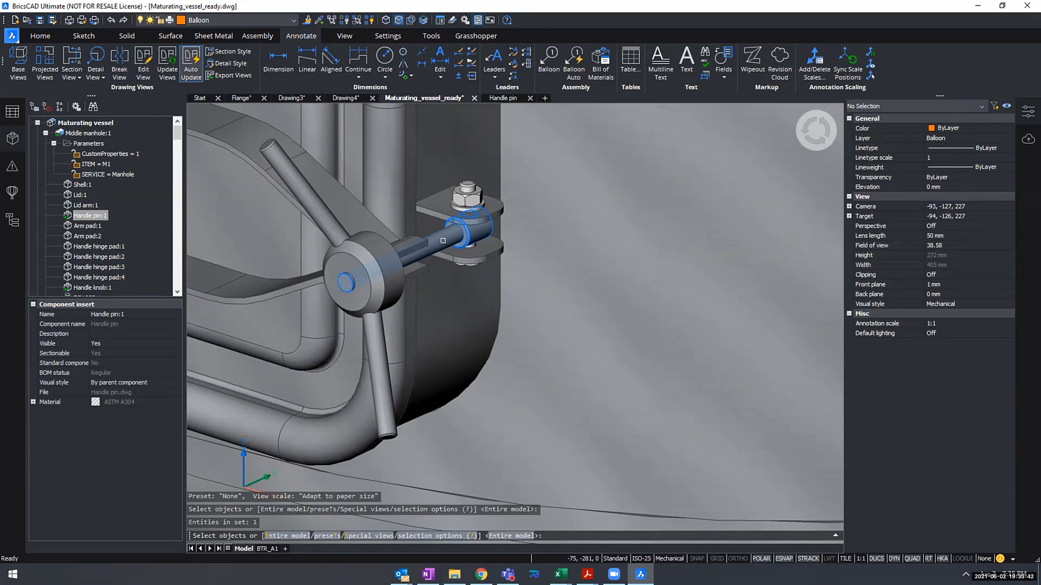
{"action": "key", "text": "Return"}
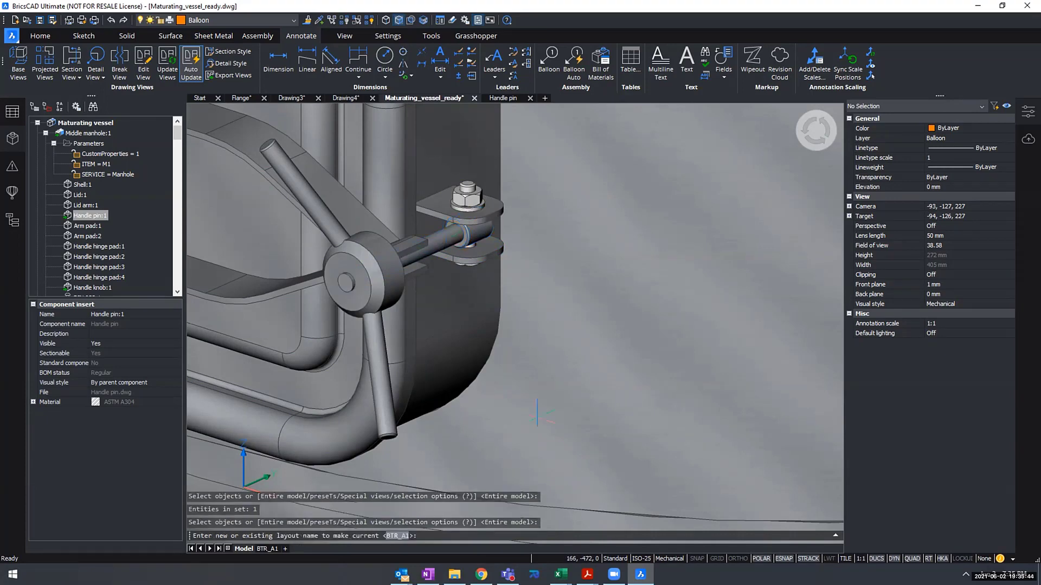
{"action": "key", "text": "Return"}
- Place the handle pin's base view in Front orientation below the vessel's round plan views, with a projected side view to its right
{"action": "middle_click_drag", "start_coordinate": [361, 450], "coordinate": [451, 327]}
{"action": "scroll", "coordinate": [454, 324], "scroll_direction": "up", "scroll_amount": 3}
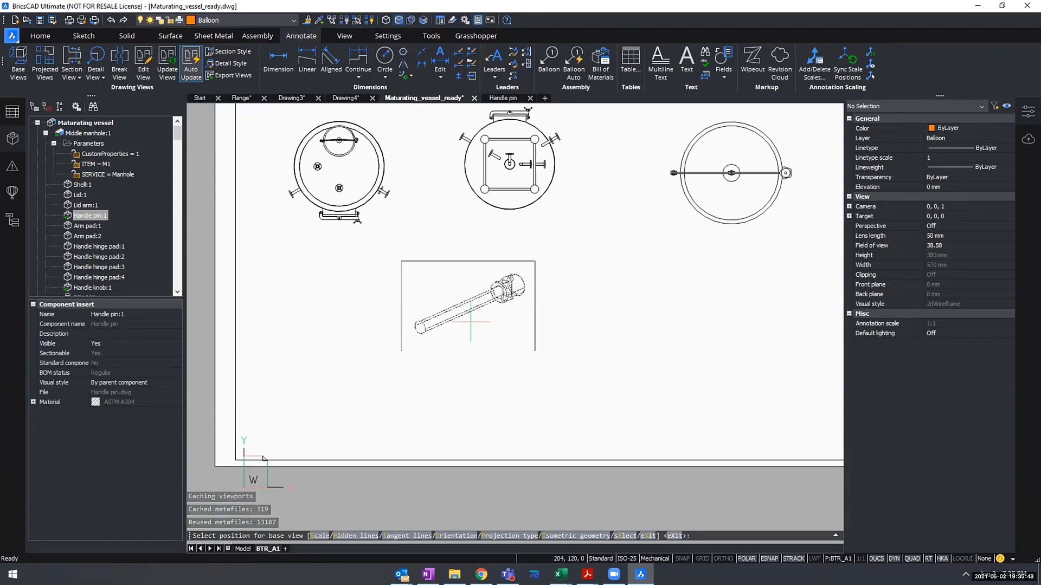
{"action": "type", "text": "o"}
{"action": "key", "text": "Return"}
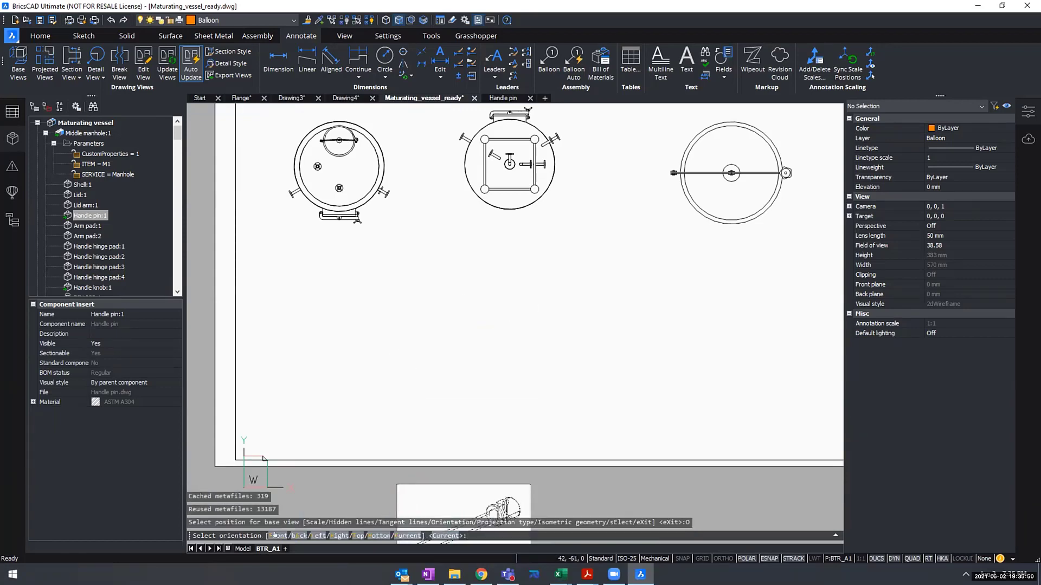
{"action": "type", "text": "f"}
{"action": "key", "text": "Return"}
{"action": "left_click", "coordinate": [334, 322]}
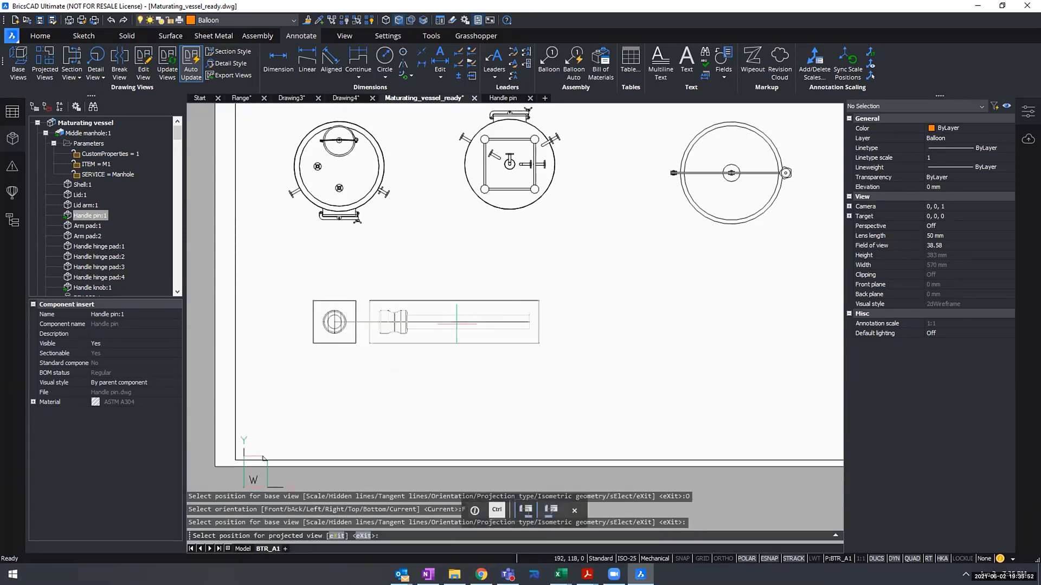
{"action": "left_click", "coordinate": [486, 322]}
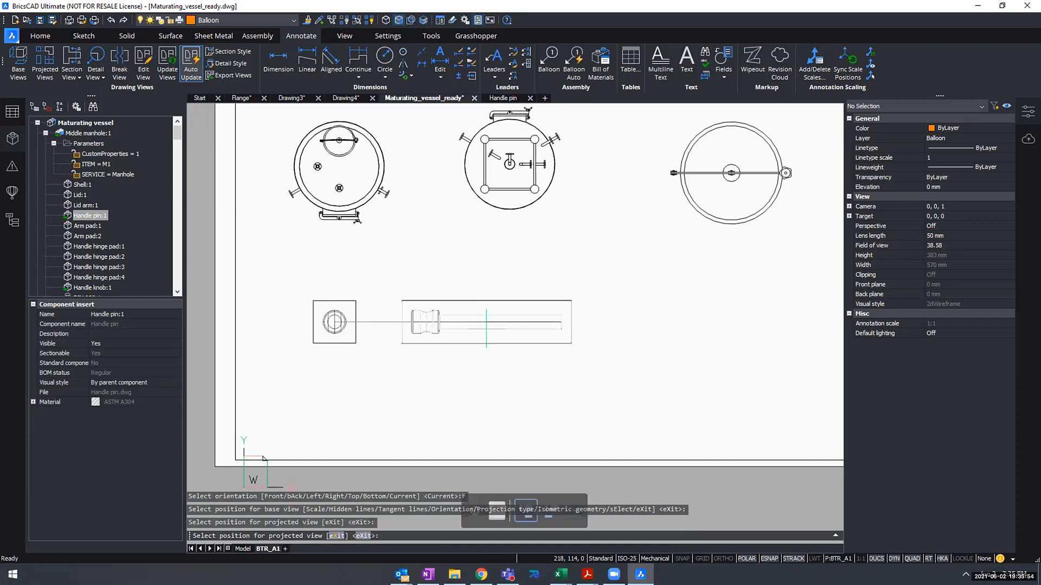
{"action": "key", "text": "Return"}
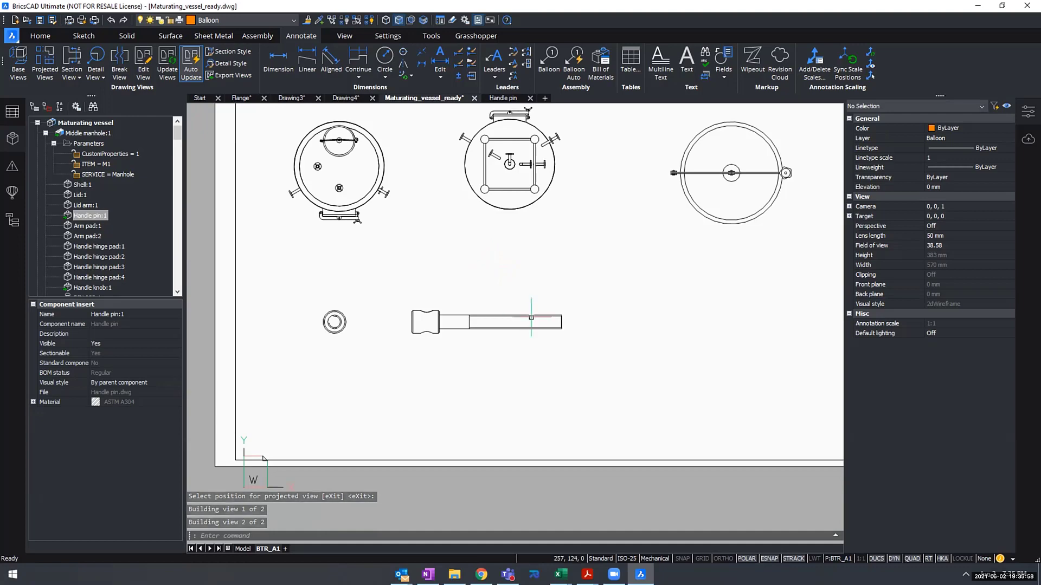
- Examine how the thread is drawn in the handle pin's side view and its circular end view
{"action": "scroll", "coordinate": [534, 321], "scroll_direction": "up", "scroll_amount": 5}
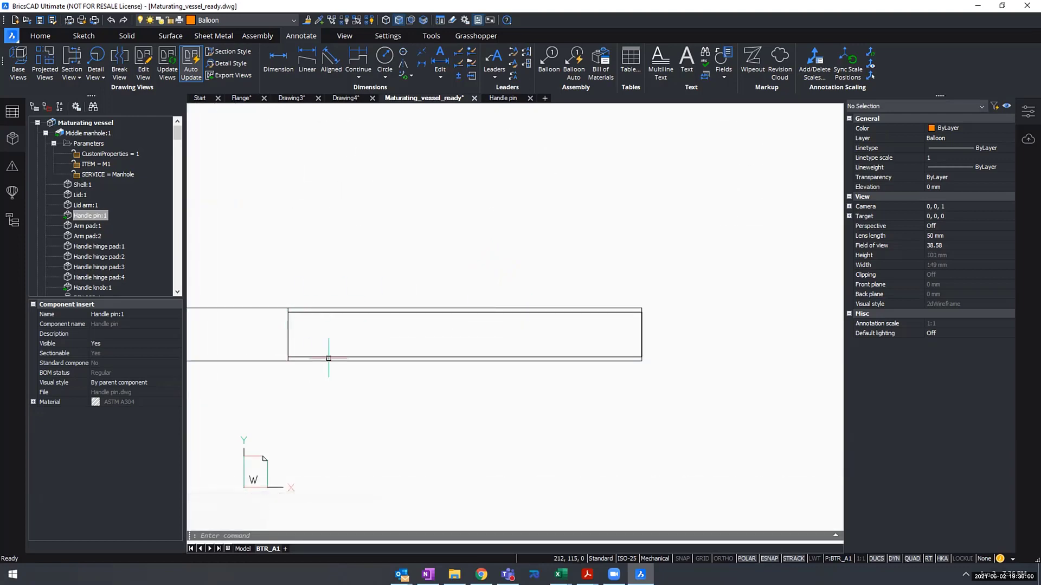
{"action": "scroll", "coordinate": [433, 320], "scroll_direction": "down", "scroll_amount": 1}
{"action": "scroll", "coordinate": [588, 308], "scroll_direction": "up", "scroll_amount": 4}
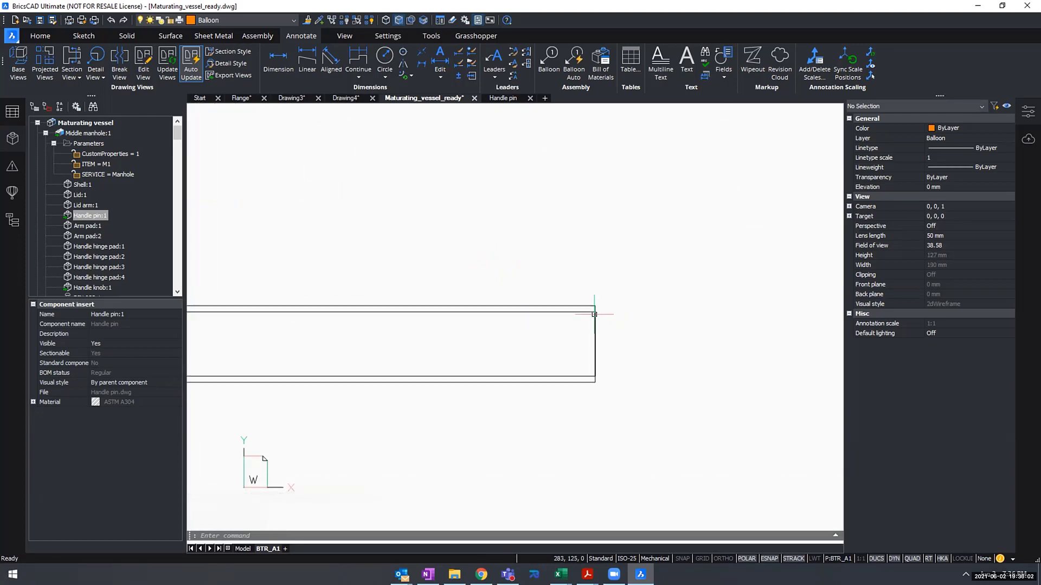
{"action": "scroll", "coordinate": [582, 307], "scroll_direction": "down", "scroll_amount": 3}
{"action": "middle_click_drag", "start_coordinate": [578, 299], "coordinate": [655, 298]}
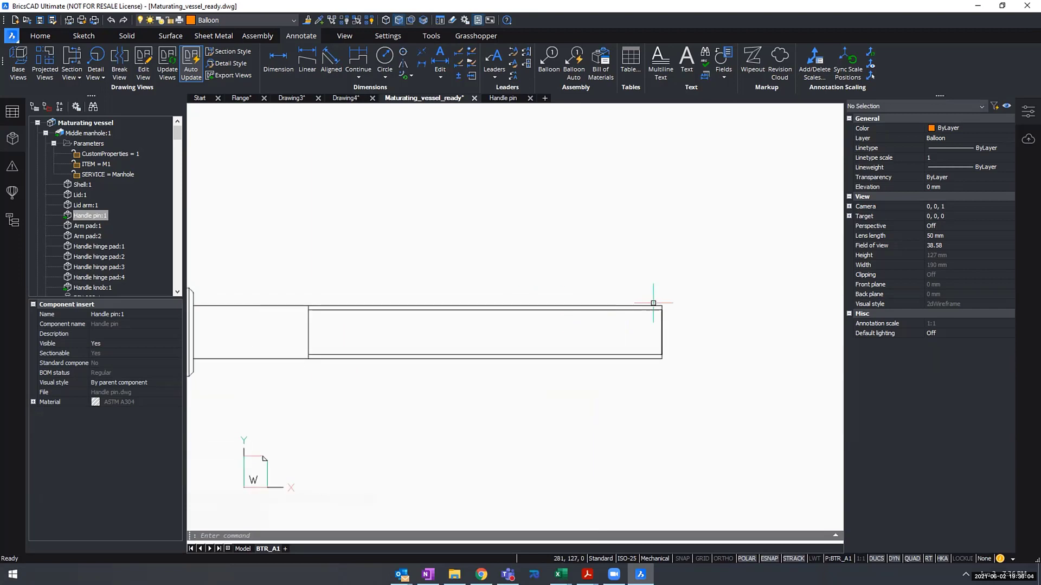
{"action": "scroll", "coordinate": [312, 347], "scroll_direction": "down", "scroll_amount": 2}
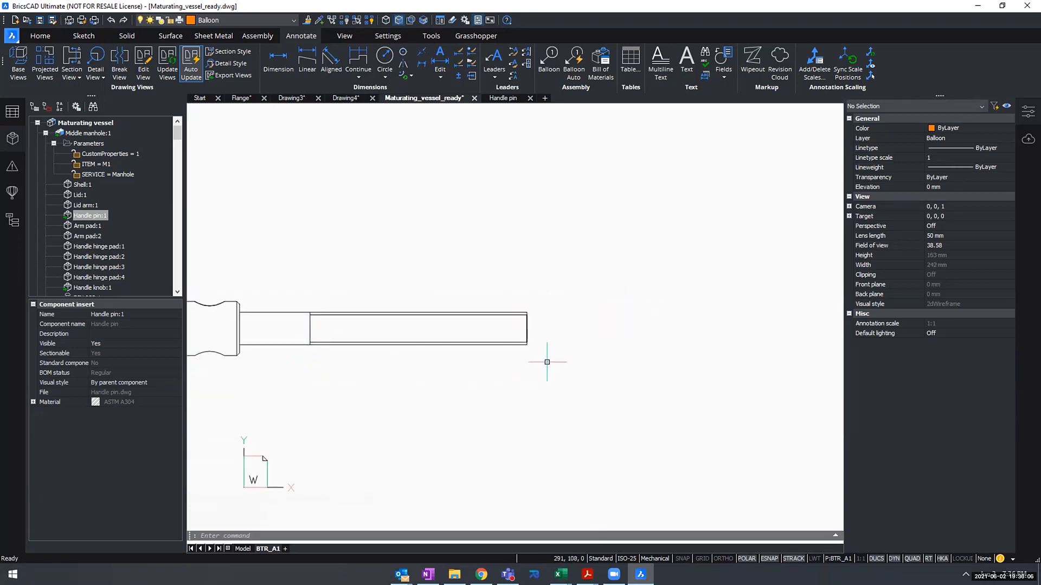
{"action": "middle_click_drag", "start_coordinate": [282, 341], "coordinate": [517, 338]}
{"action": "middle_click_drag", "start_coordinate": [374, 326], "coordinate": [563, 332]}
{"action": "scroll", "coordinate": [403, 331], "scroll_direction": "up", "scroll_amount": 5}
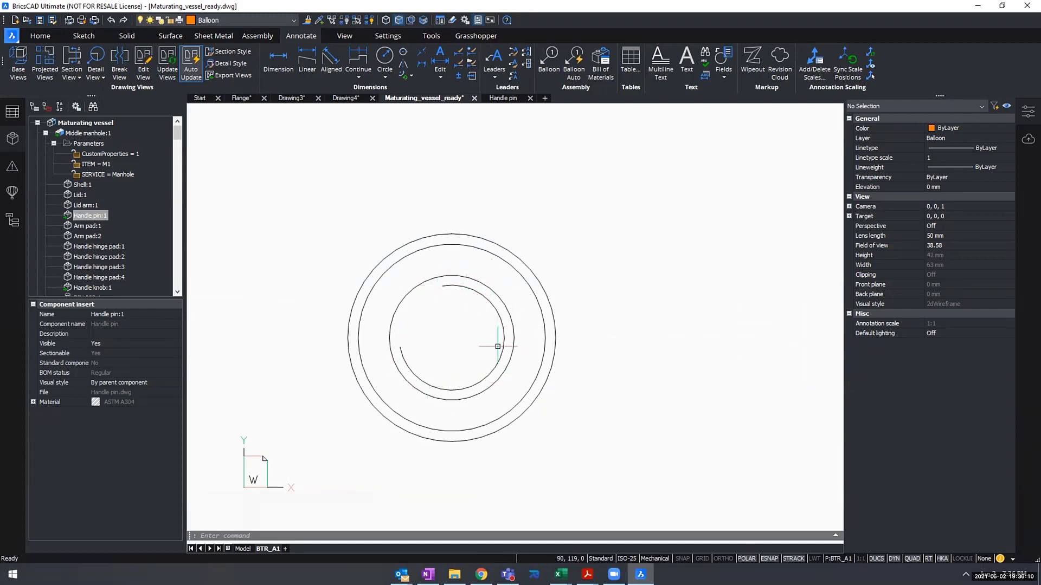
{"action": "scroll", "coordinate": [512, 347], "scroll_direction": "down", "scroll_amount": 10}
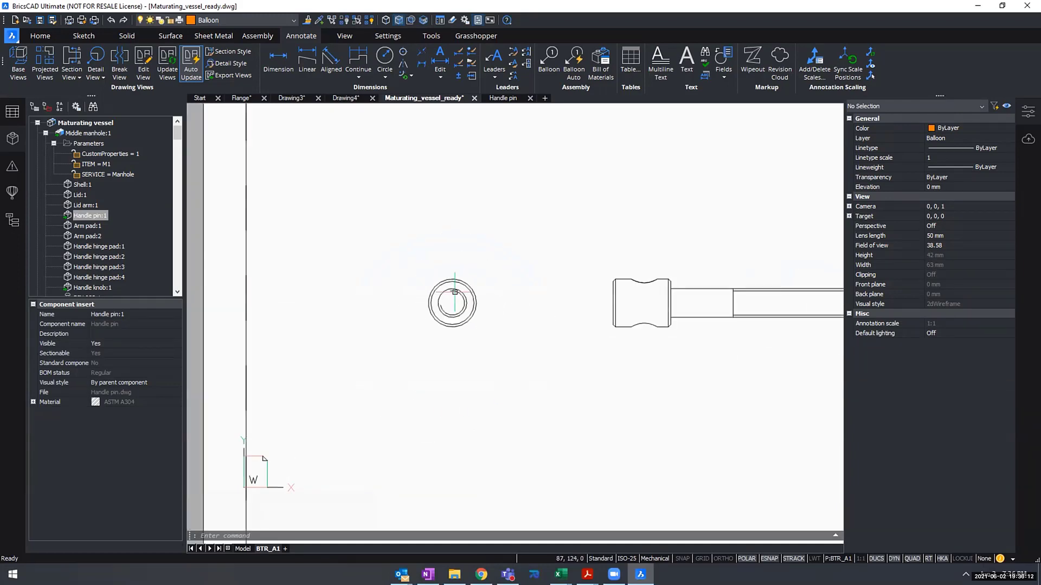